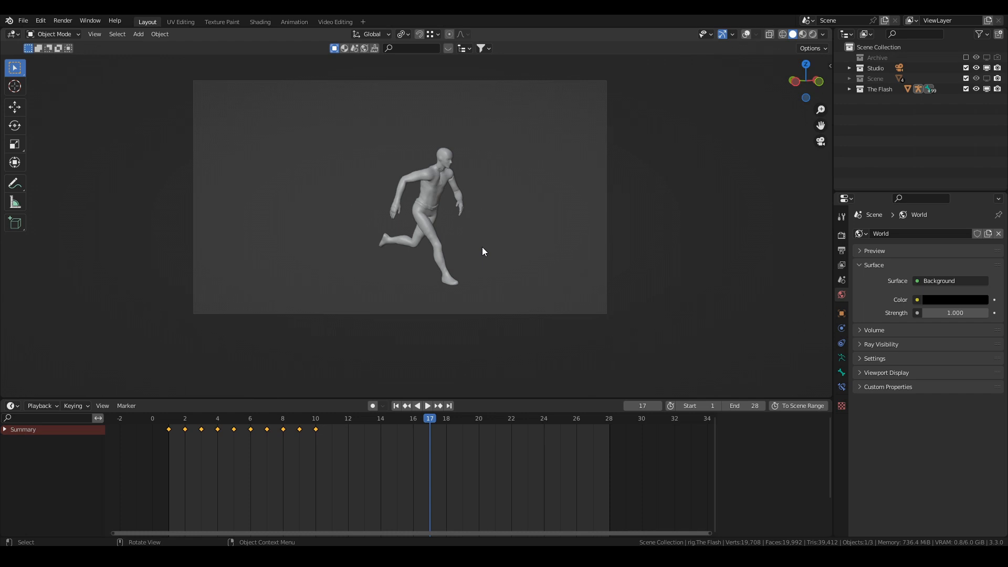
Play back the run animation with the viewport overlays shown, and hide the overlays once playback is stopped.
left_click(746, 34)
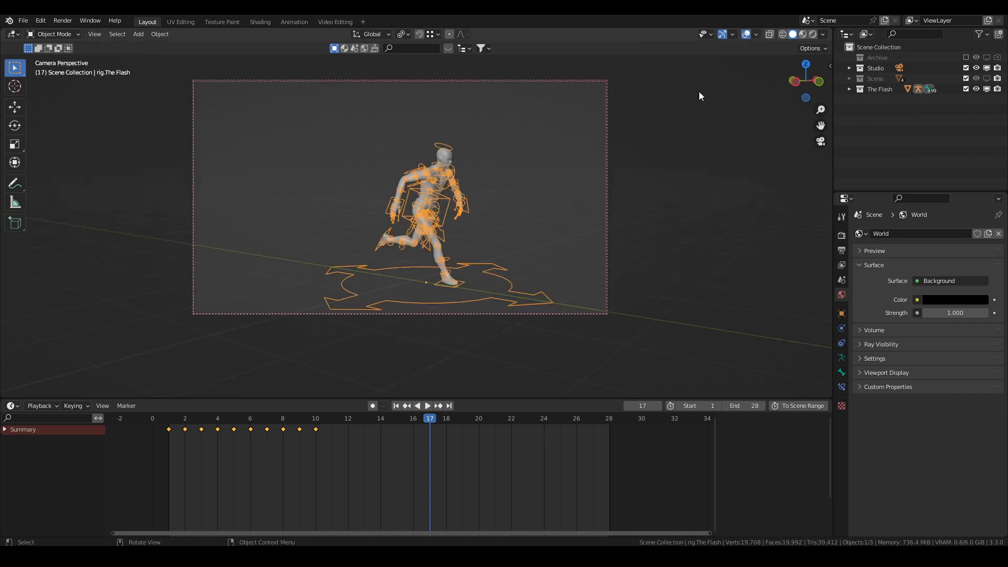
key("space")
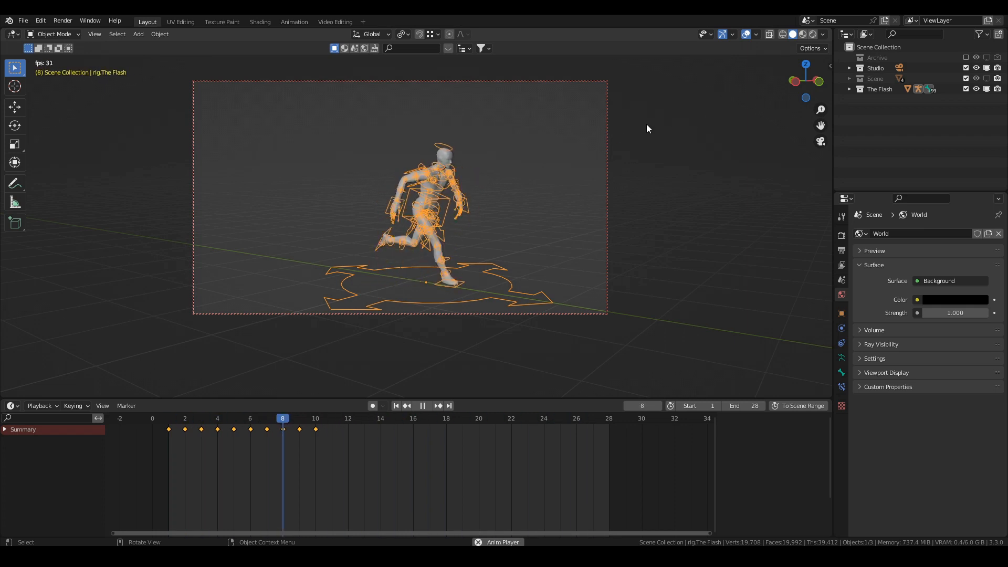
key("space")
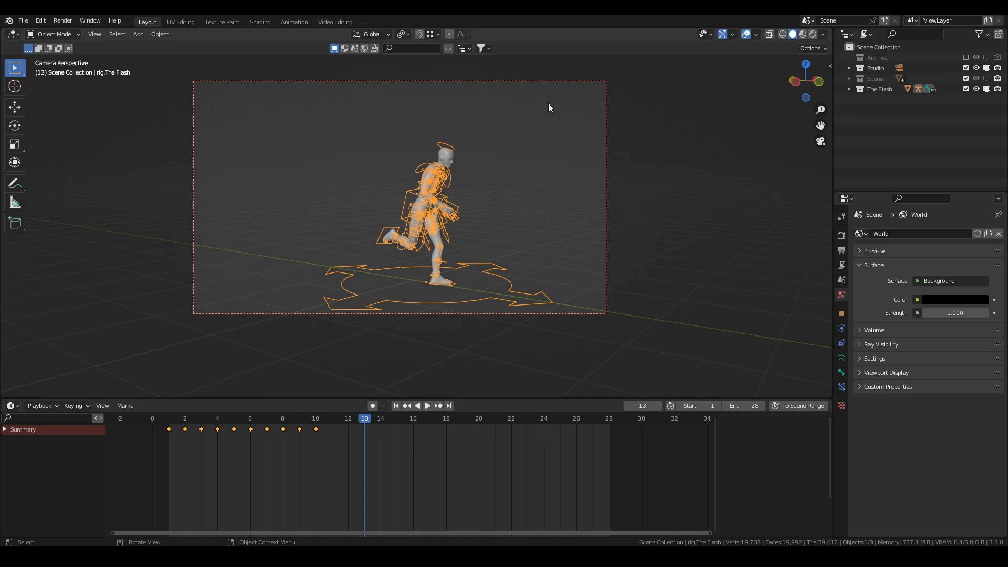
left_click(744, 34)
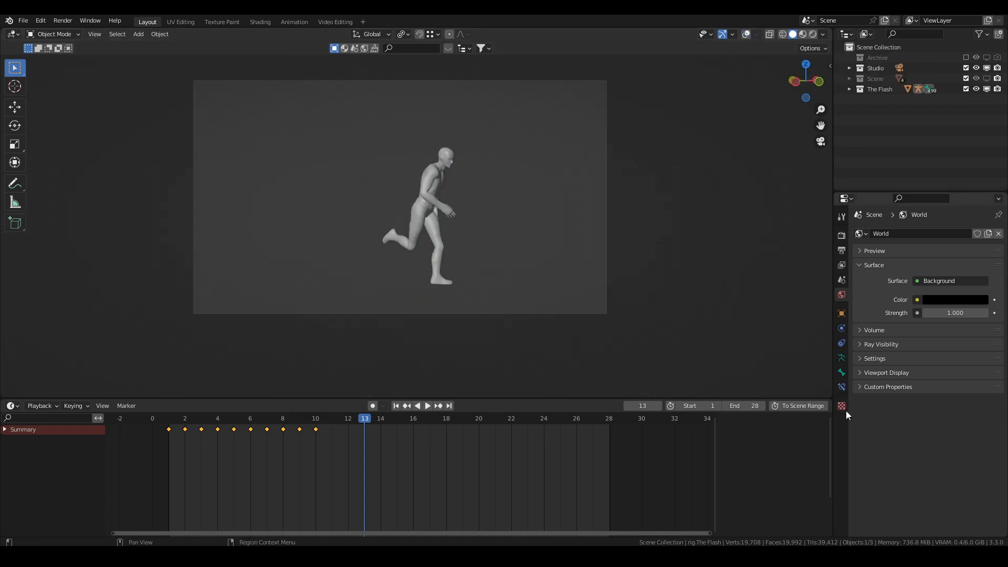
Select The Flash mesh and inspect its suit material in Material Preview shading, returning to Solid shading.
left_click(441, 169)
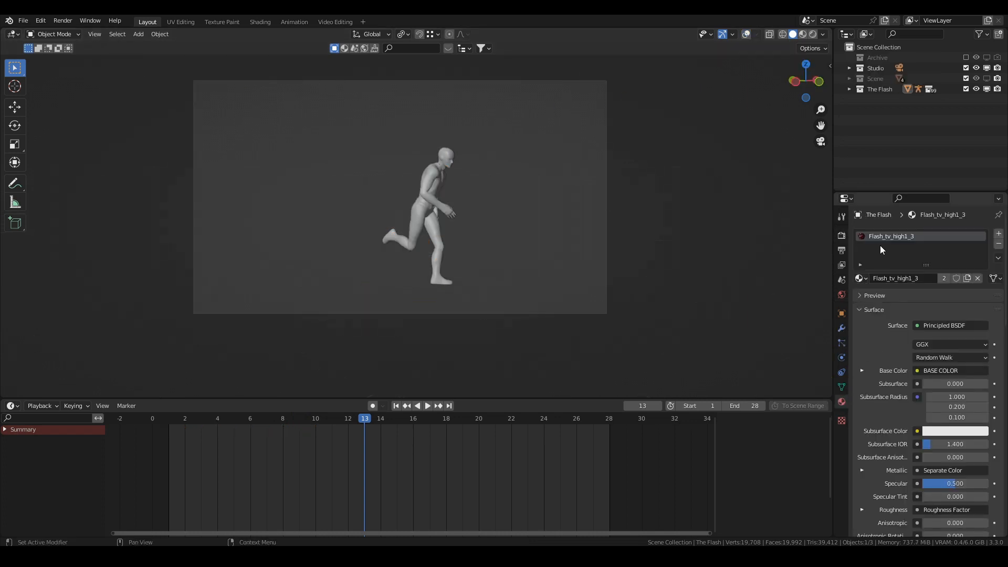
left_click(803, 34)
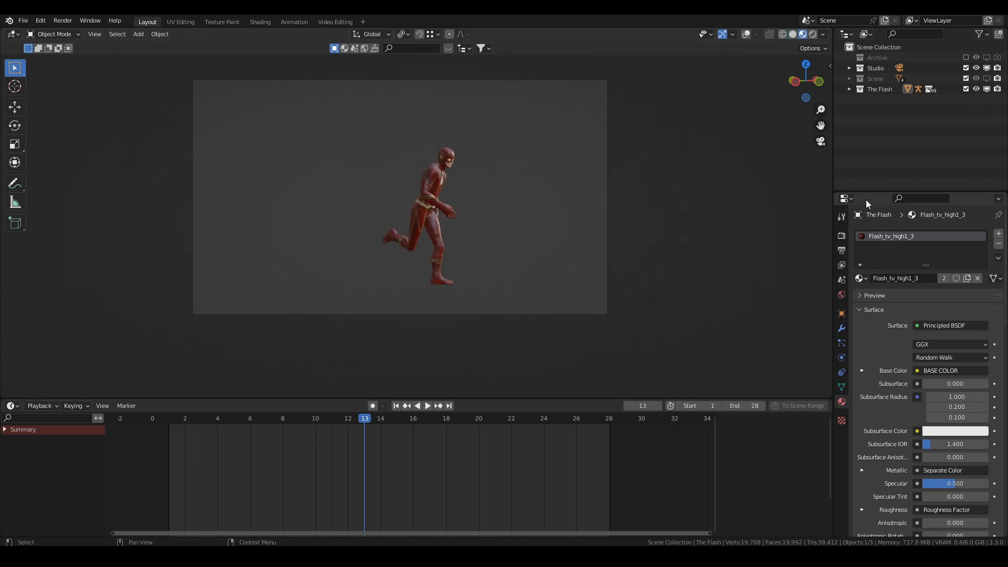
scroll(607, 208, "up", 4)
scroll(606, 208, "down", 4)
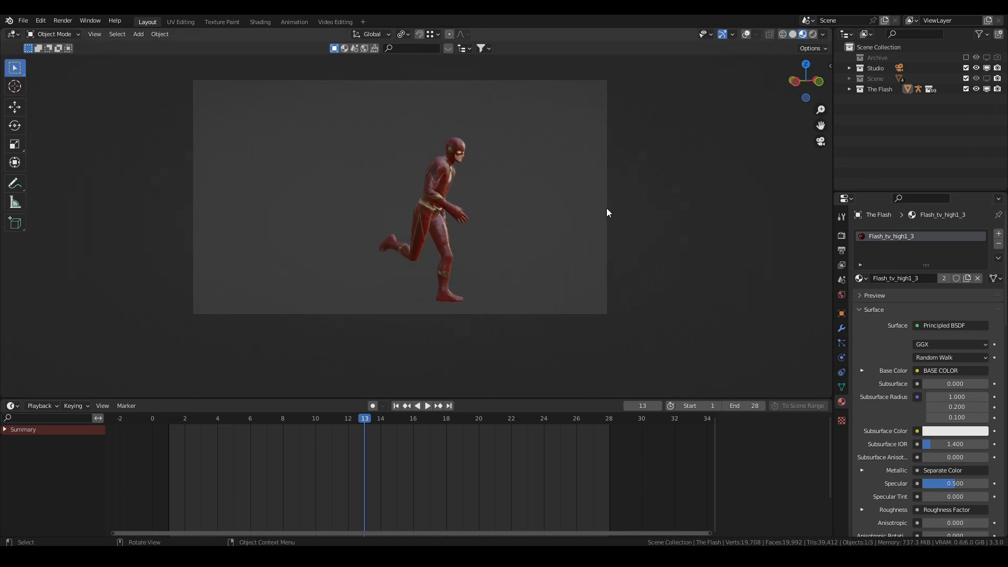
scroll(606, 208, "down", 2)
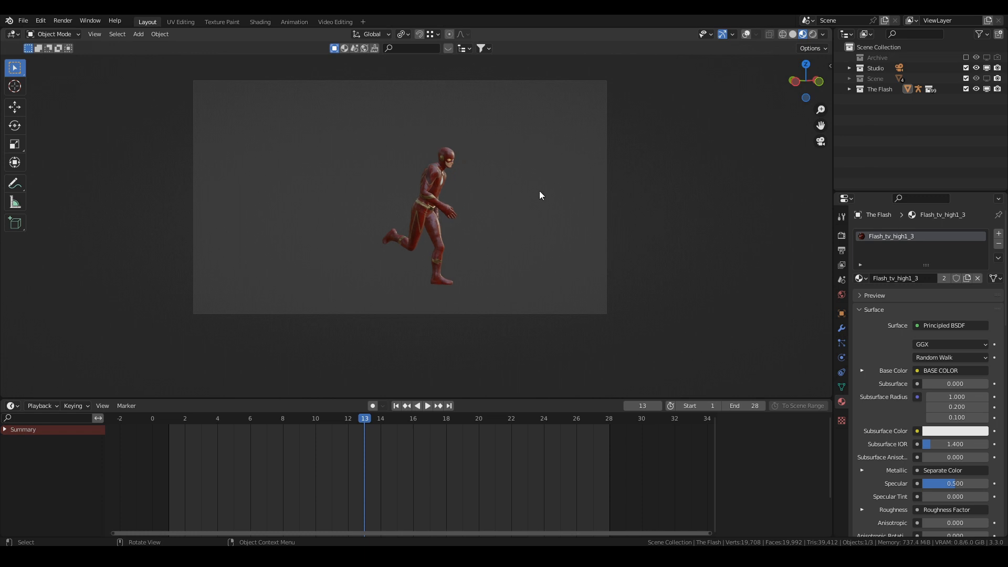
key("z")
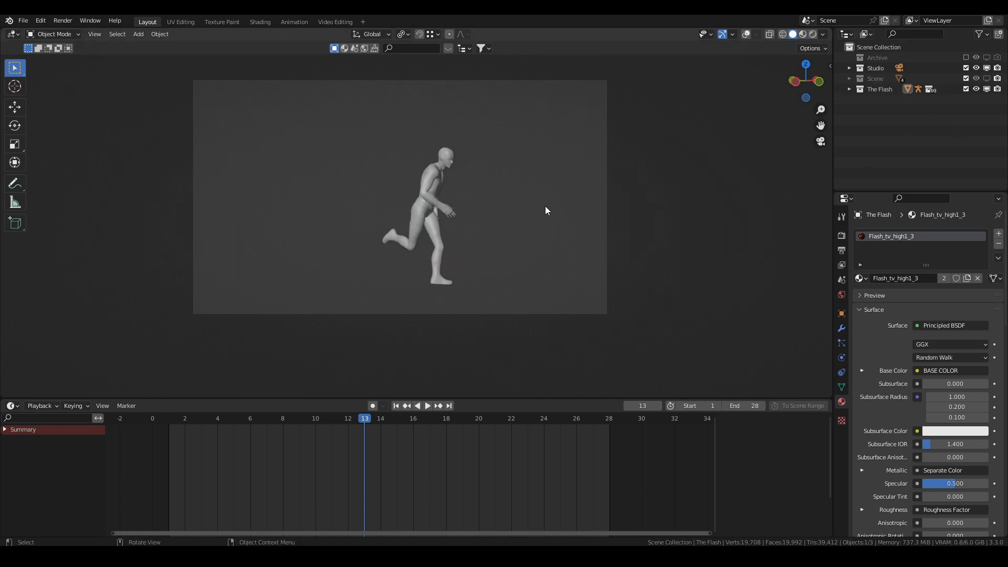
Turn the viewport overlays on and duplicate The Flash collection with its rig and mesh.
left_click(849, 89)
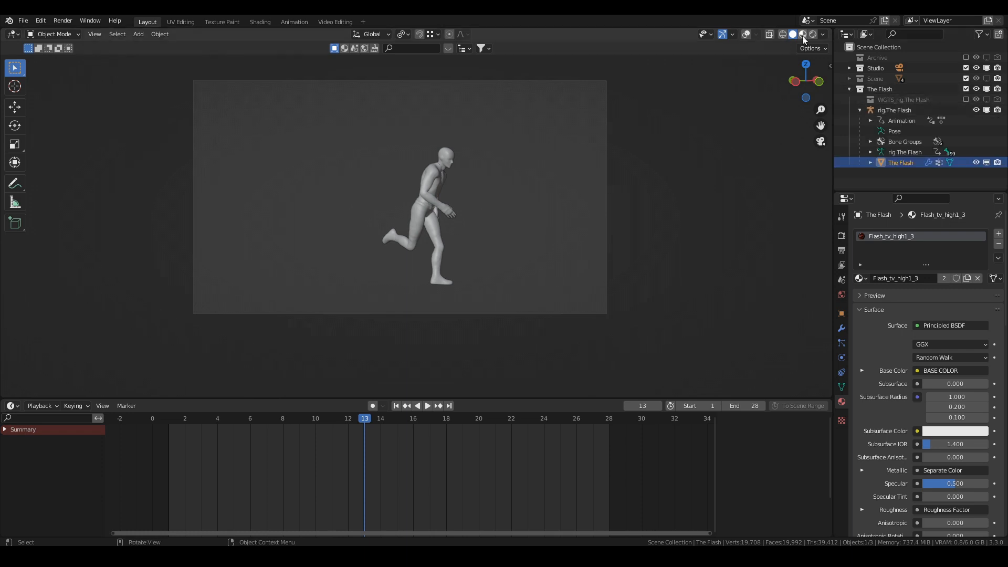
left_click(750, 34)
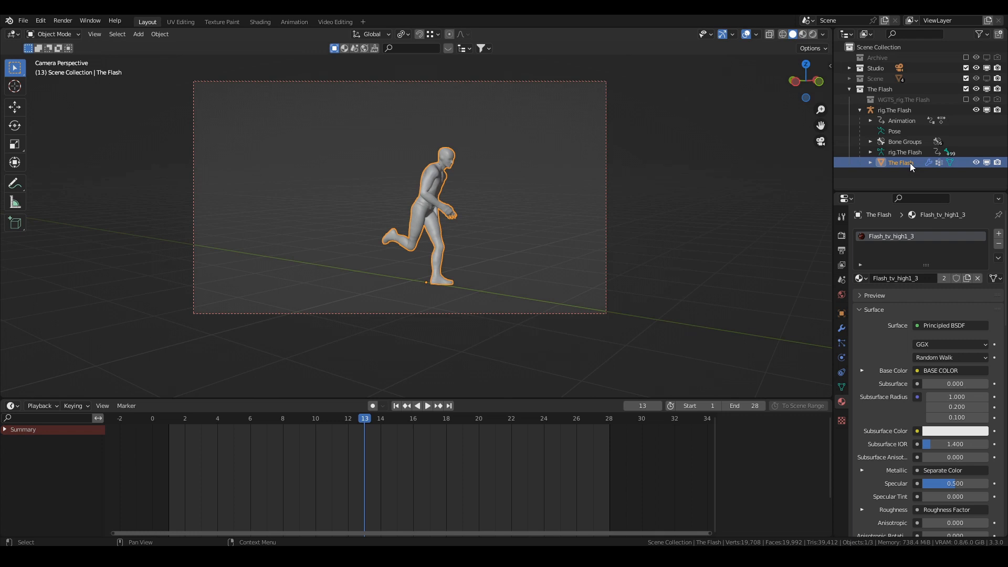
right_click(879, 92)
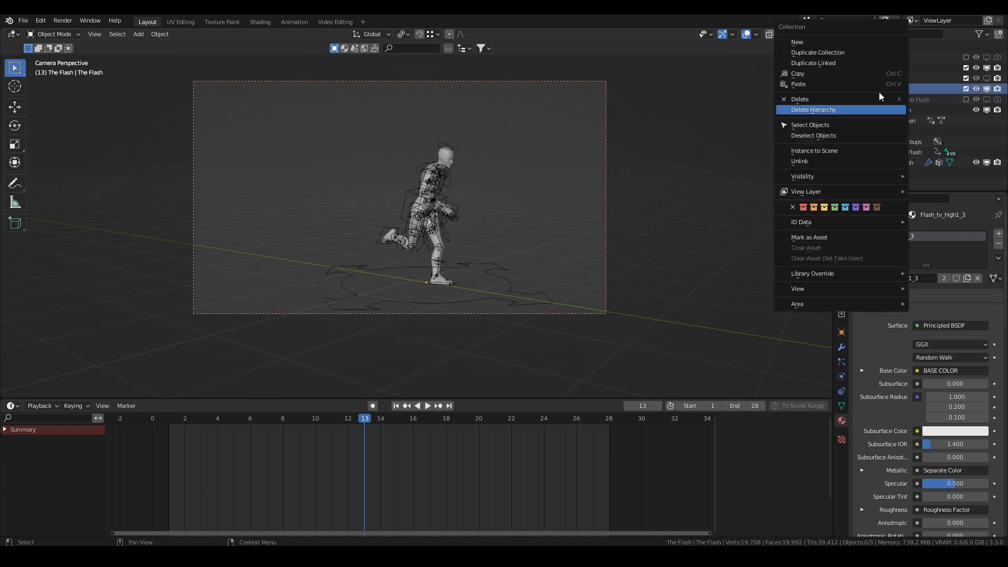
left_click(821, 53)
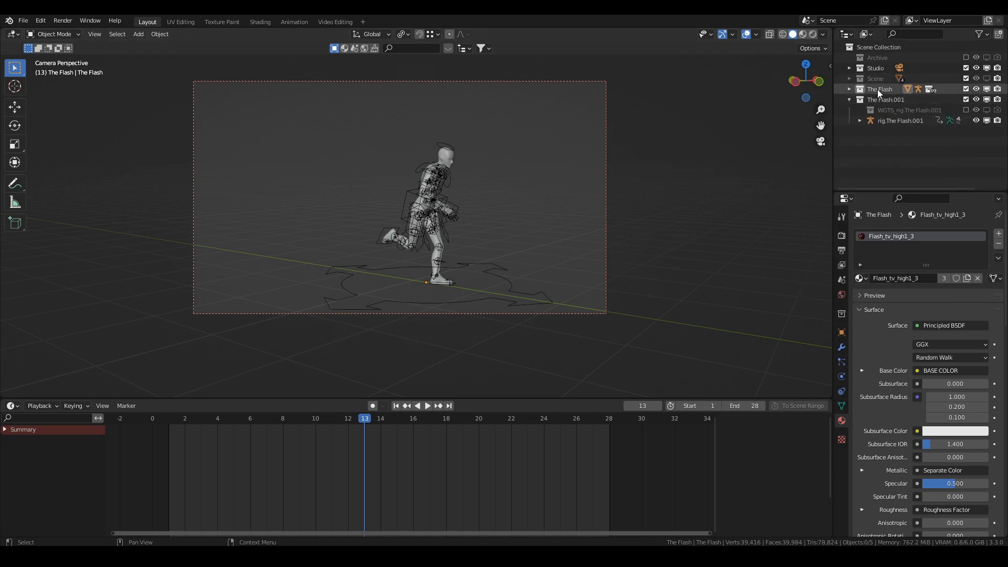
Hide the original The Flash collection and rename the duplicated collection "The Follower".
left_click(976, 89)
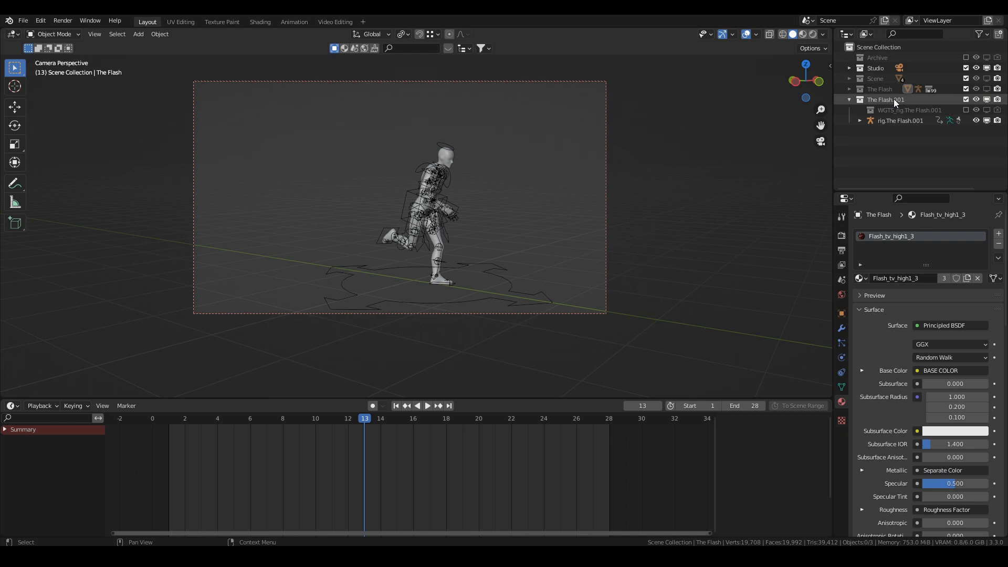
double_click(894, 98)
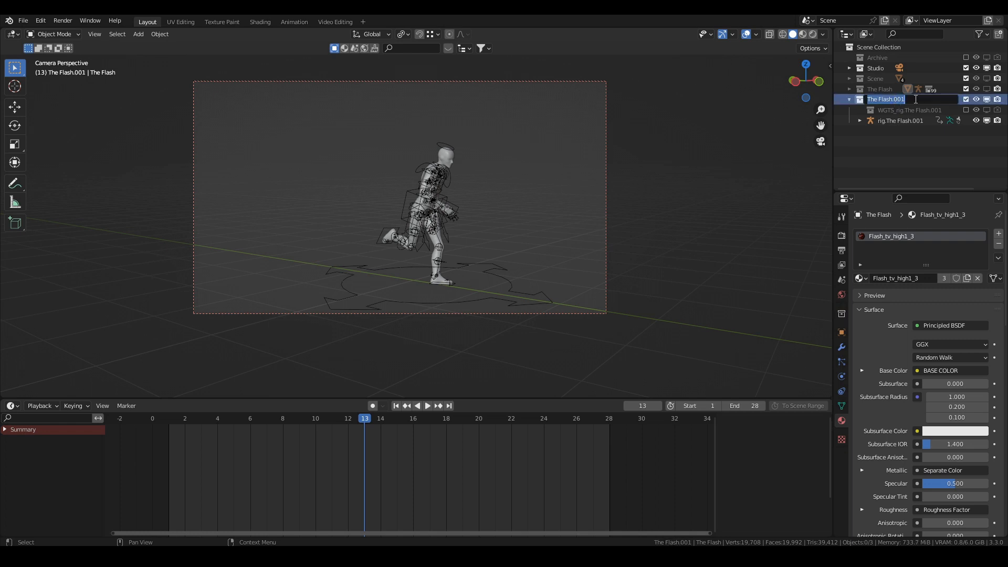
type("The Follower")
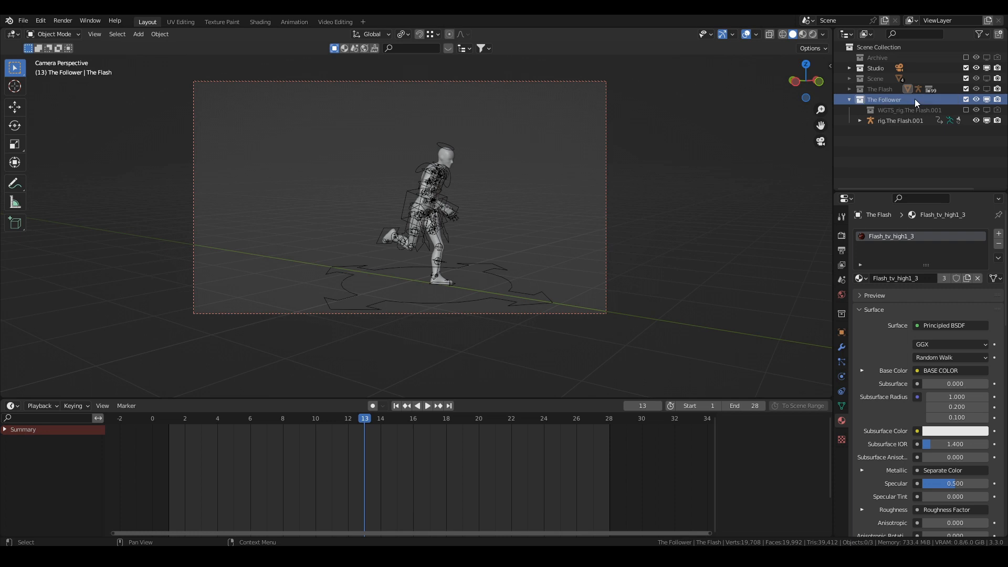
key("Return")
Rename the duplicated character mesh under the copied rig to "Follower".
left_click(860, 121)
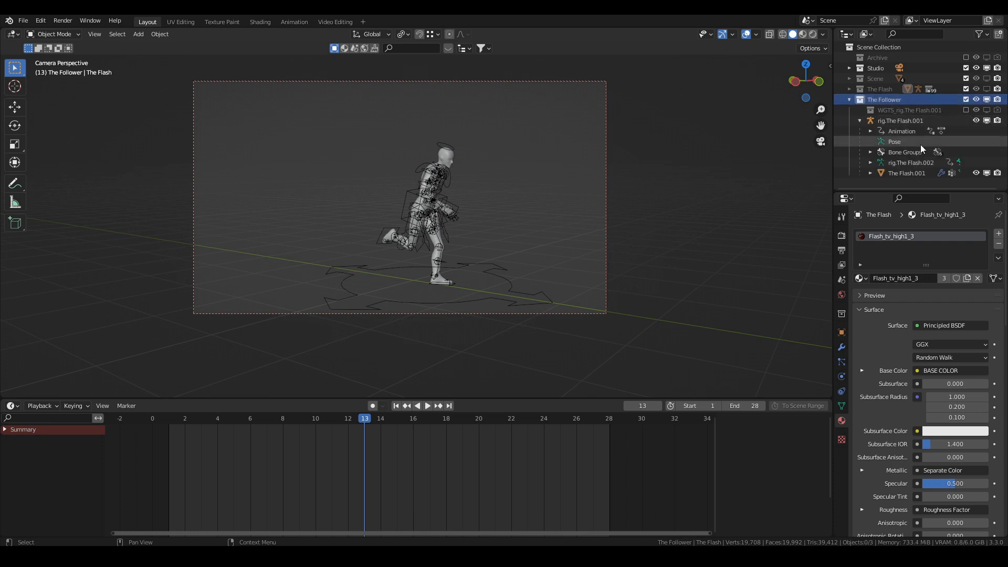
double_click(914, 172)
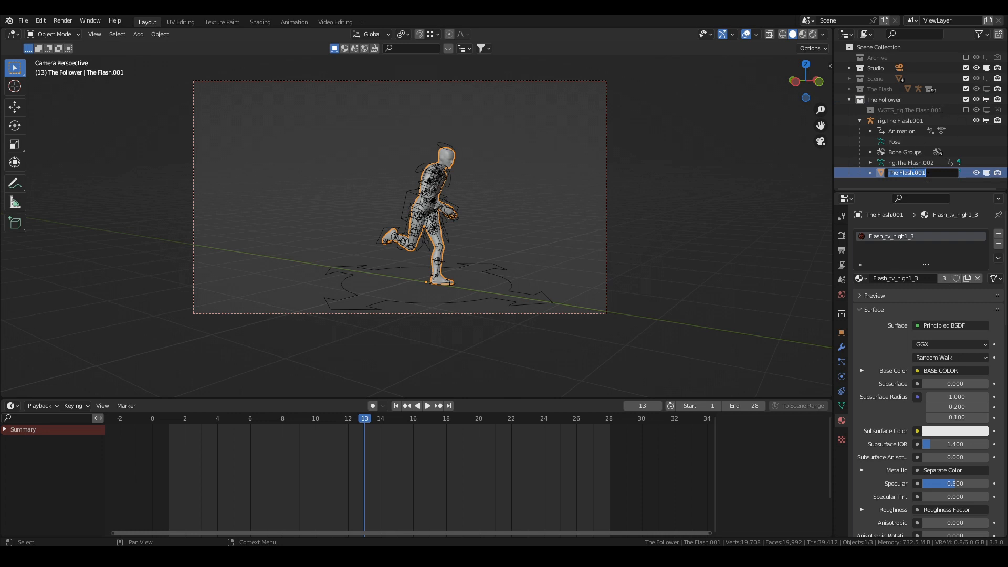
type("Follower")
key("Return")
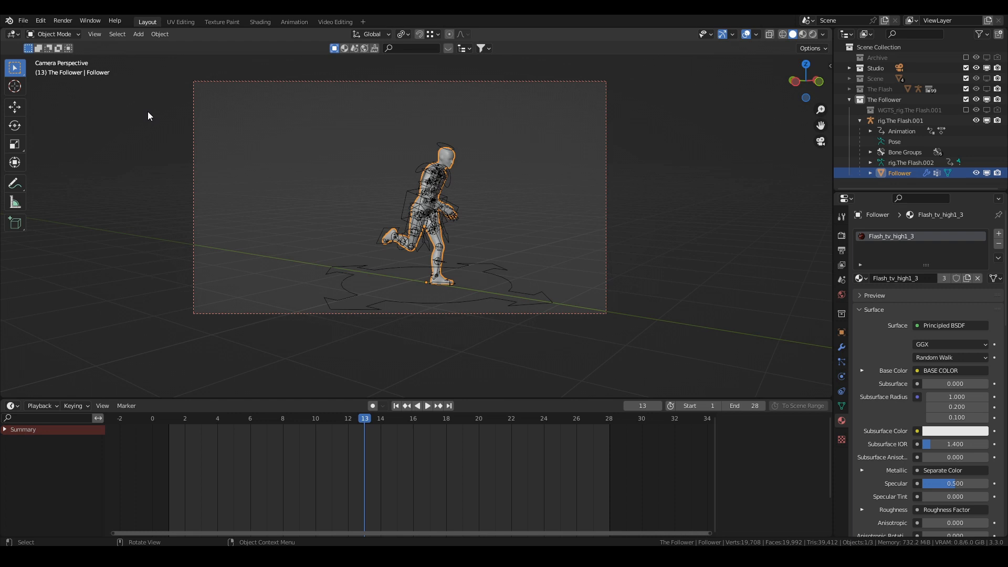
Move the Follower's rig about 9.73 m along the global Y axis and play back its animation.
left_click(895, 121)
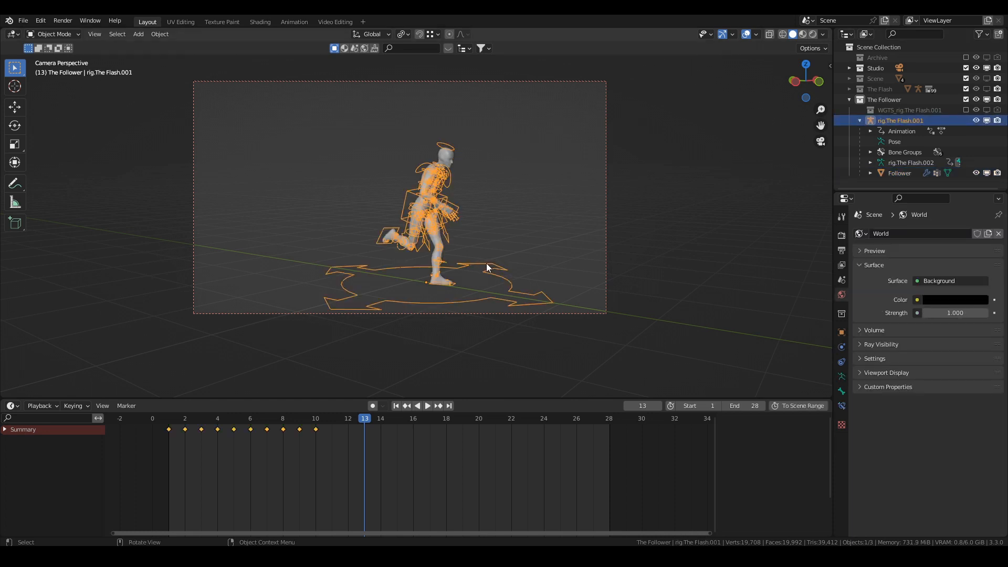
key("g")
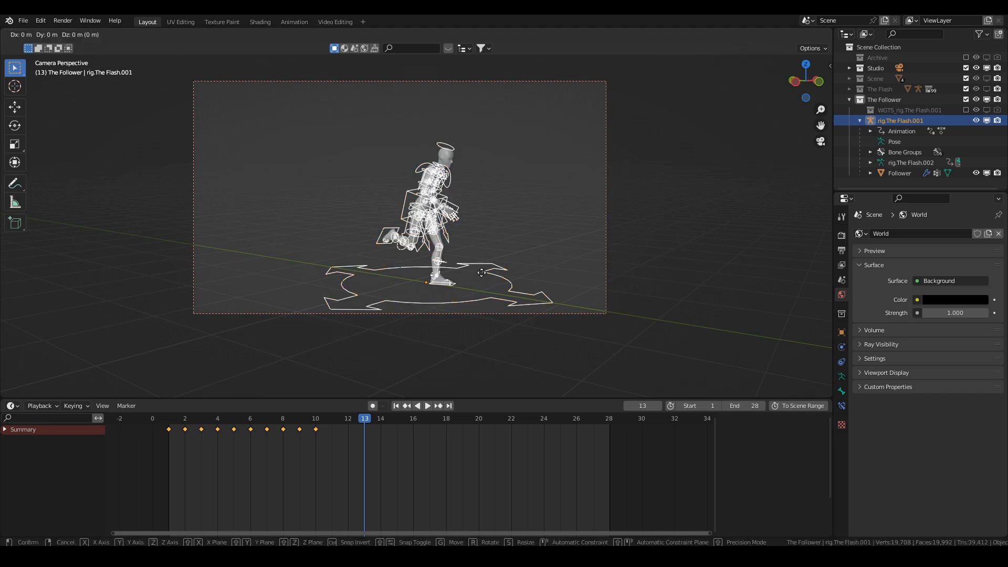
key("y")
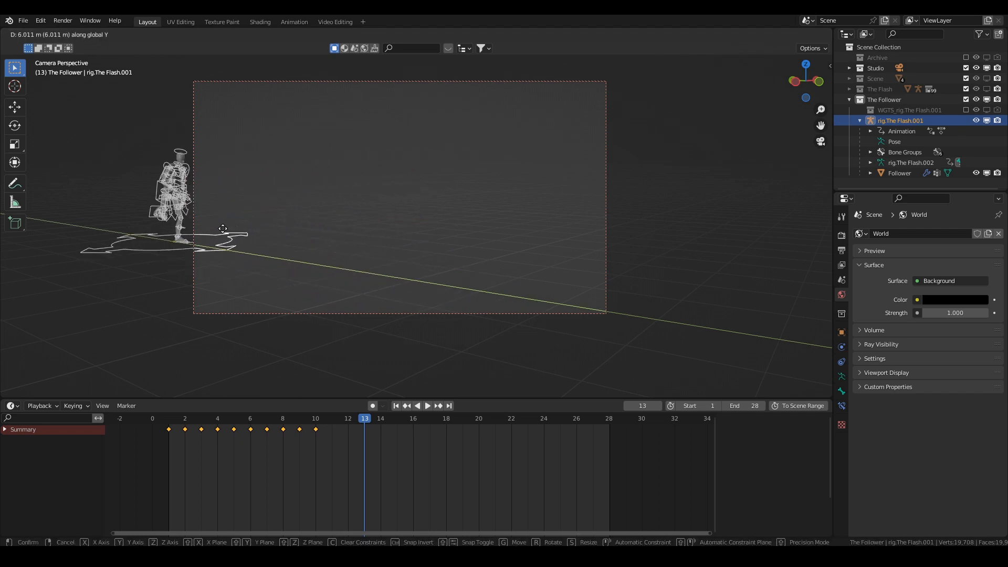
left_click(143, 218)
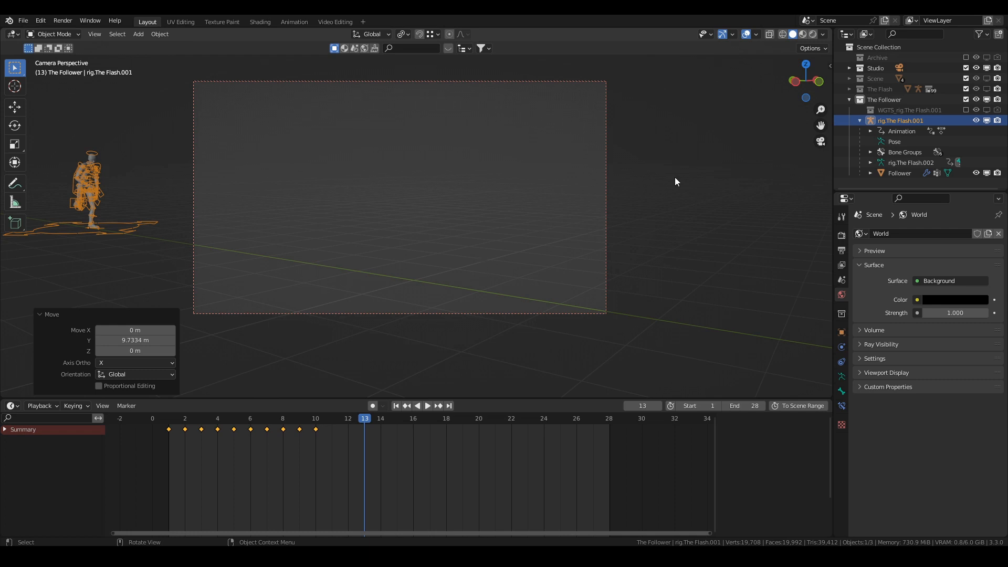
key("space")
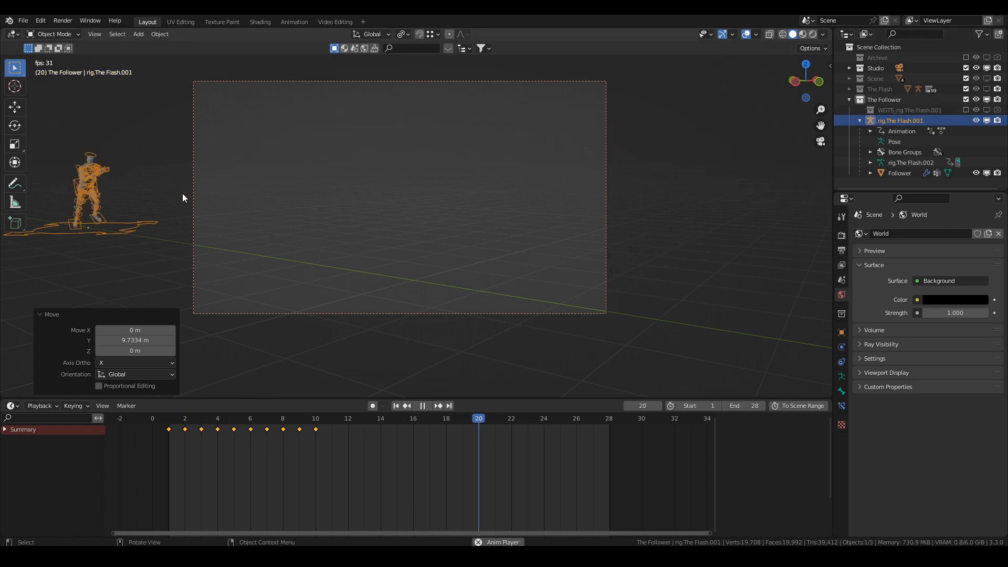
key("space")
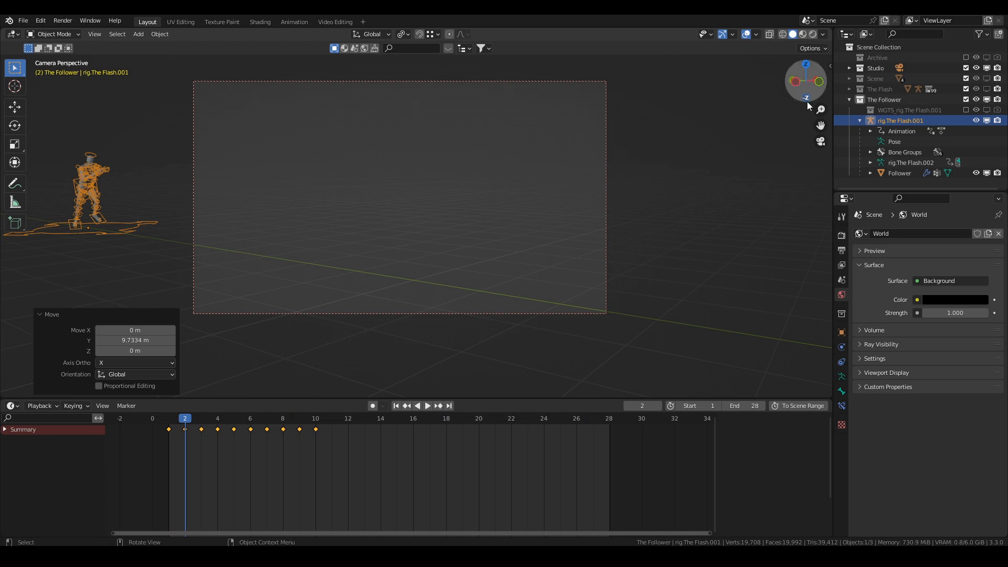
Disable the Follower's rig in the viewport and show The Flash collection again.
left_click(851, 100)
left_click(851, 99)
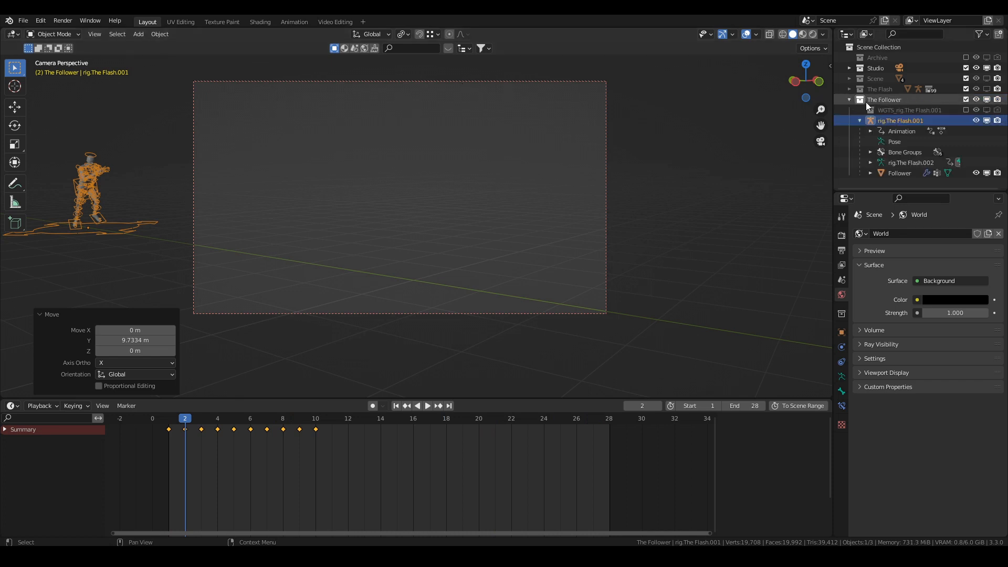
left_click(688, 123)
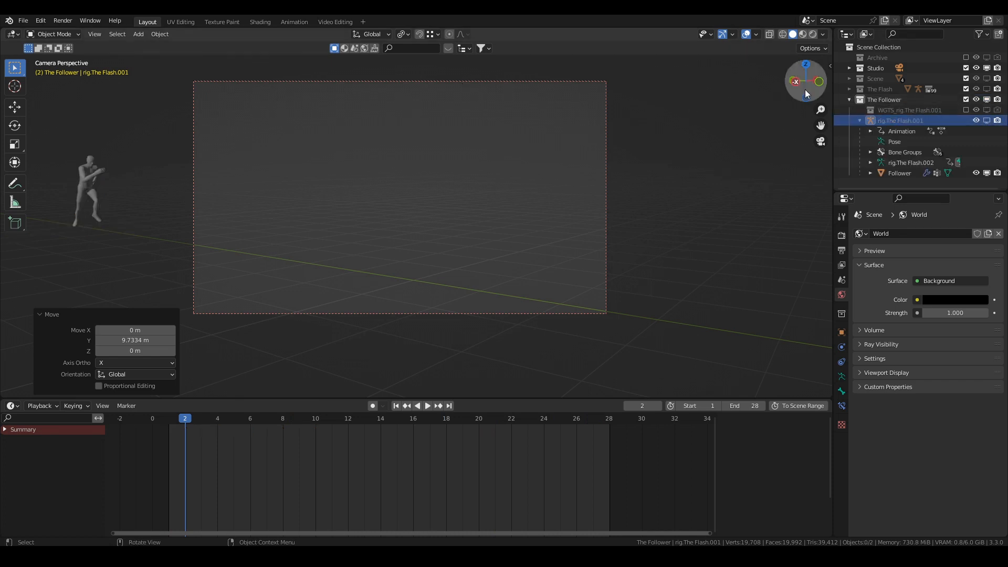
left_click(987, 89)
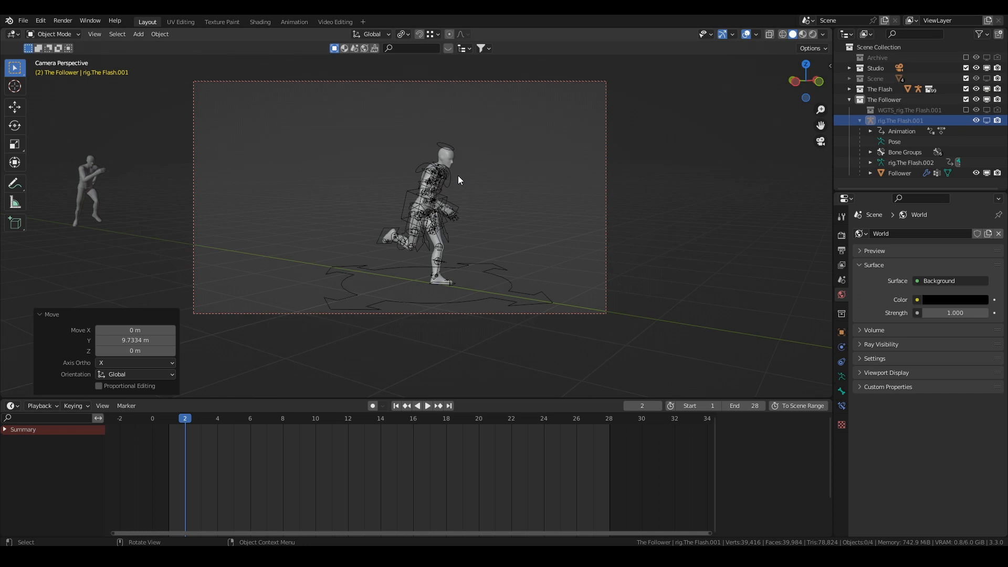
Disable the original Flash character's rig in the viewport, keeping its mesh visible.
left_click(449, 159)
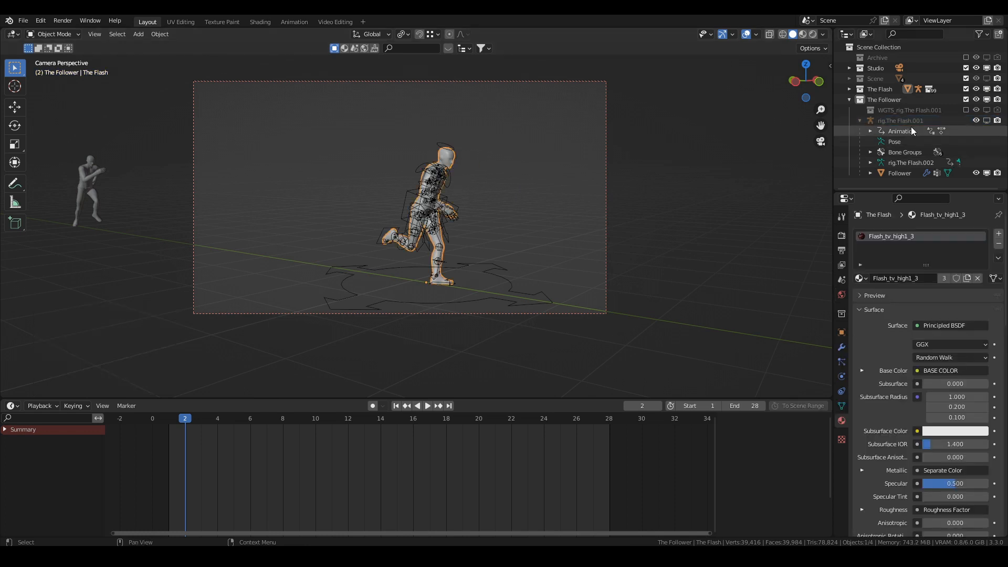
left_click(849, 88)
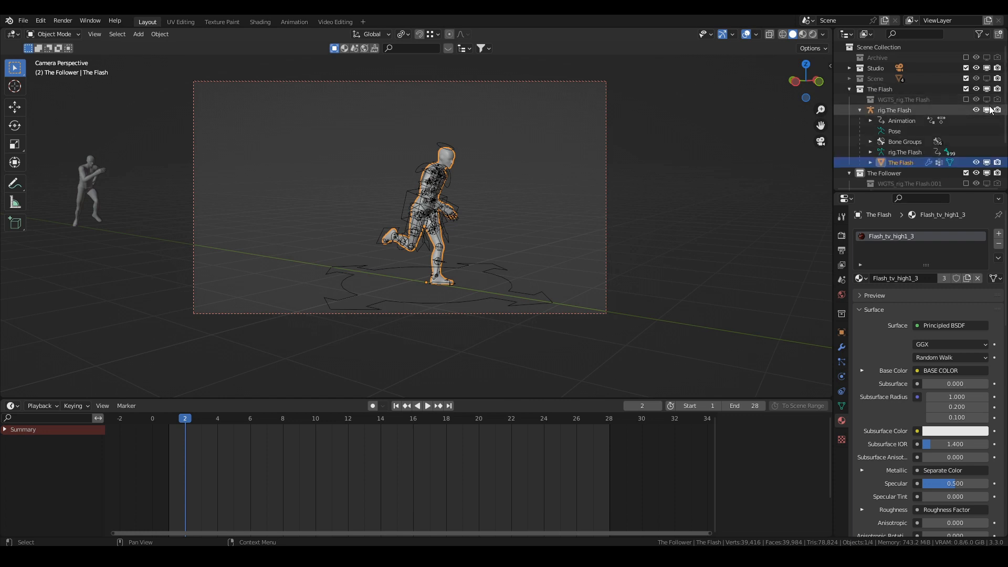
left_click(849, 89)
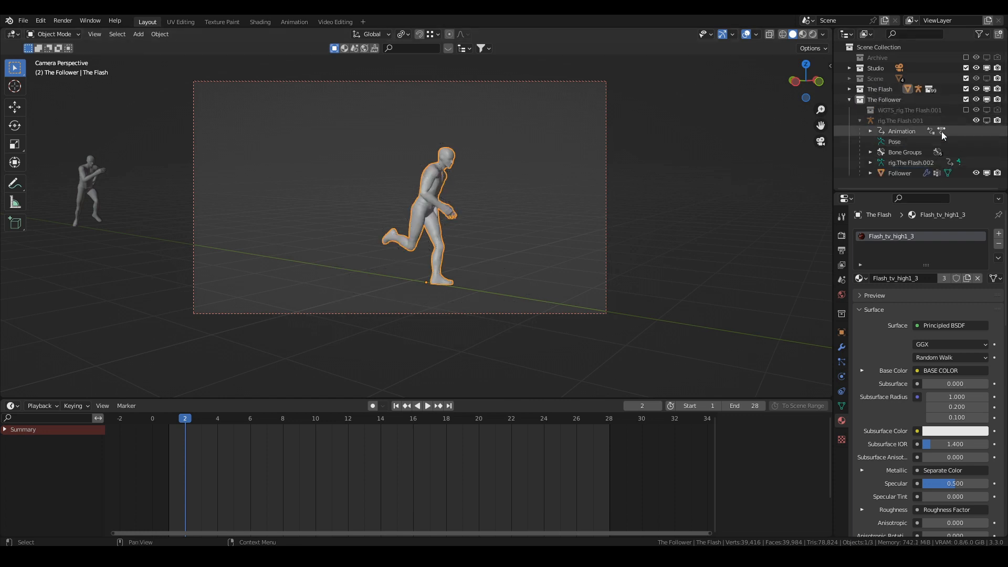
Duplicate the original Flash mesh in place and rename the copy "streaks".
left_click(849, 99)
left_click(849, 89)
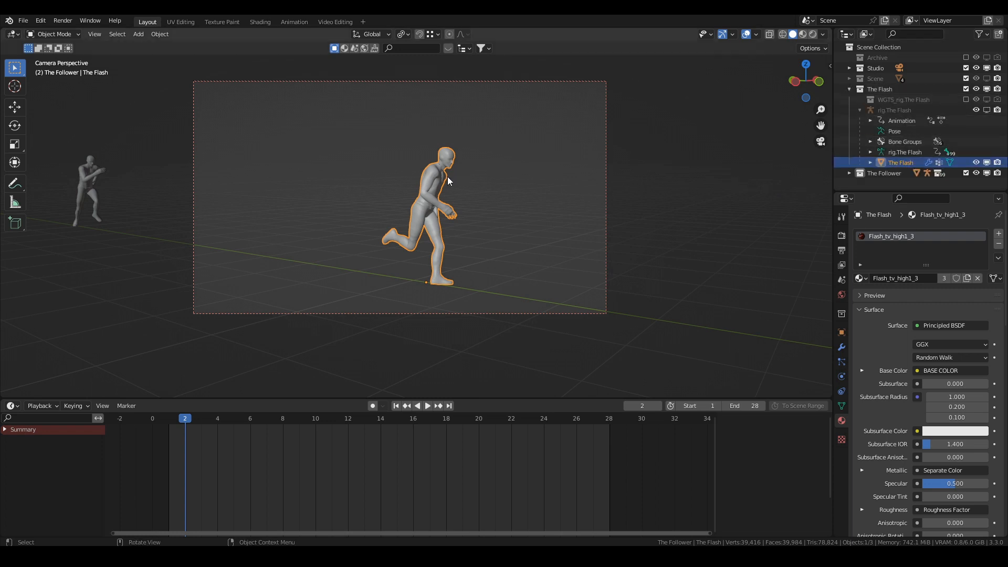
key("shift+d")
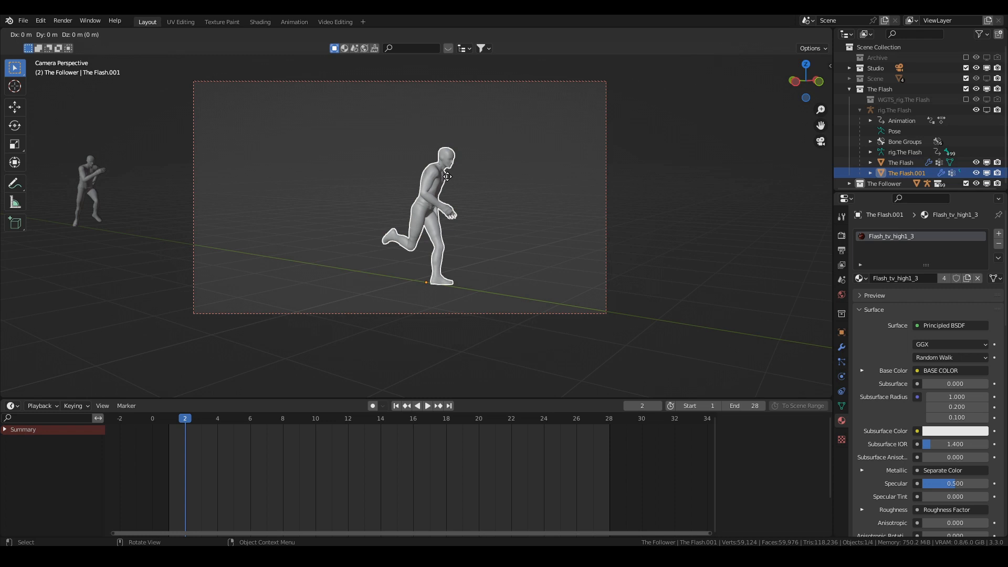
right_click(446, 176)
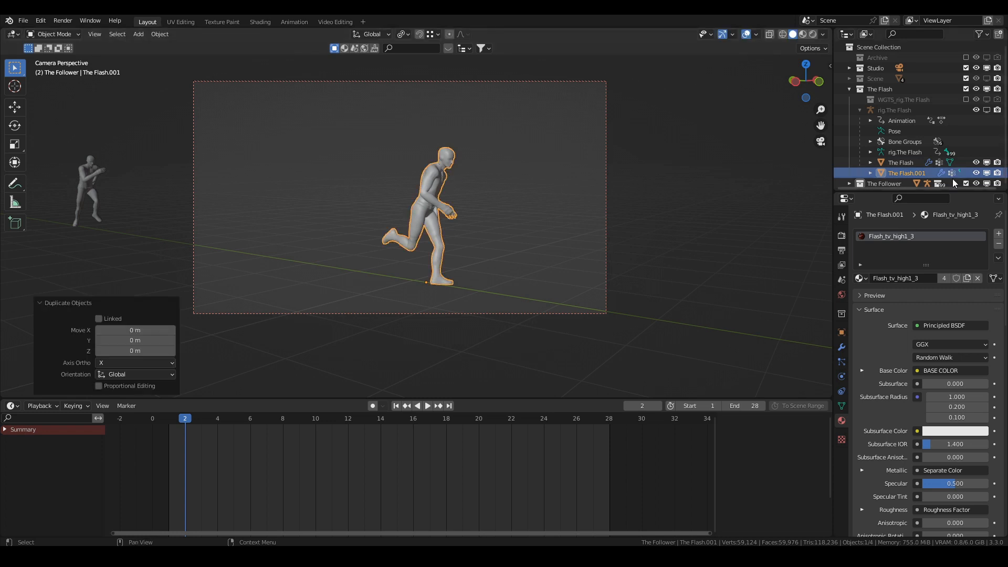
double_click(918, 173)
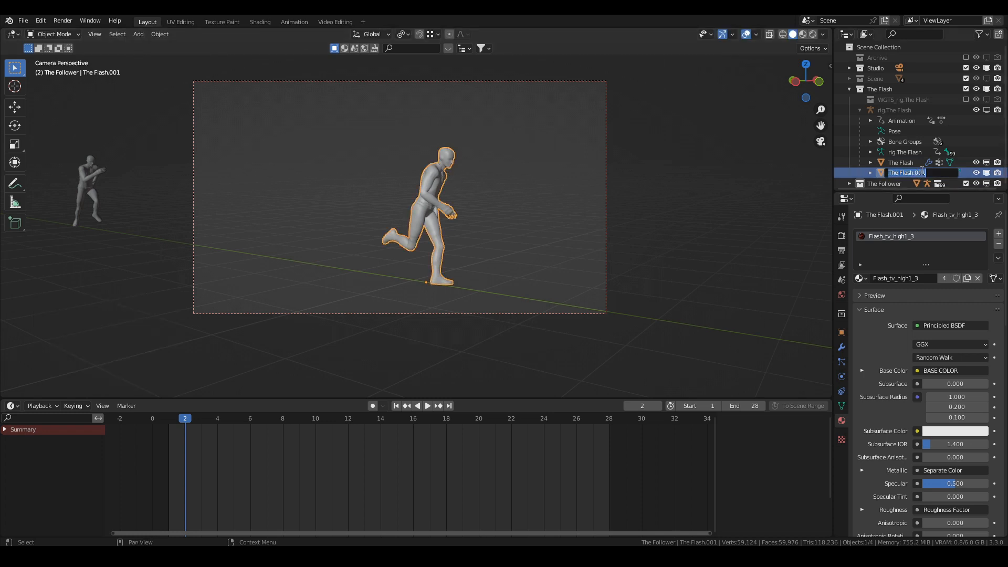
type("streaks")
key("Return")
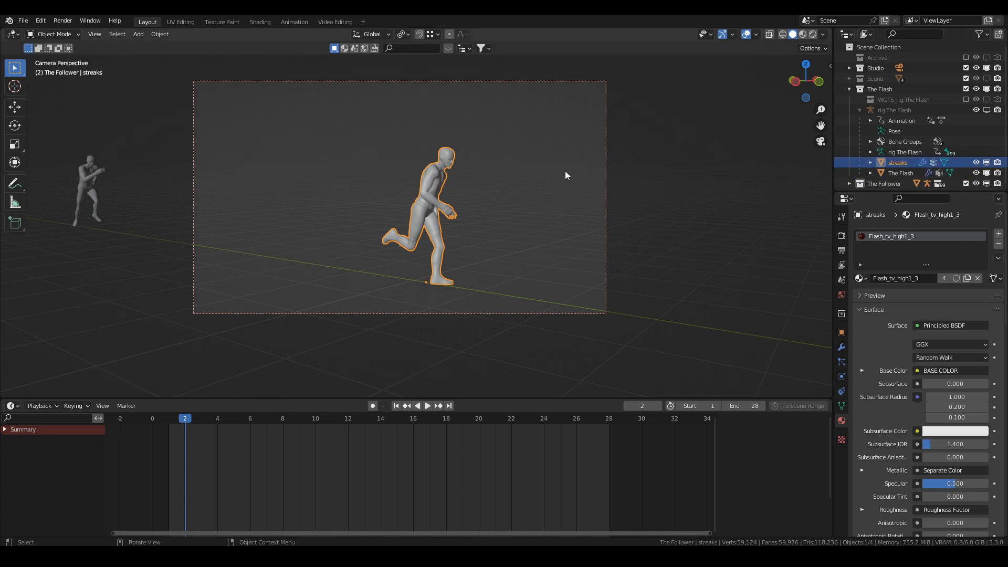
Collapse the streaks mesh's Armature modifier settings and disable the original Flash mesh in the viewport.
left_click(842, 349)
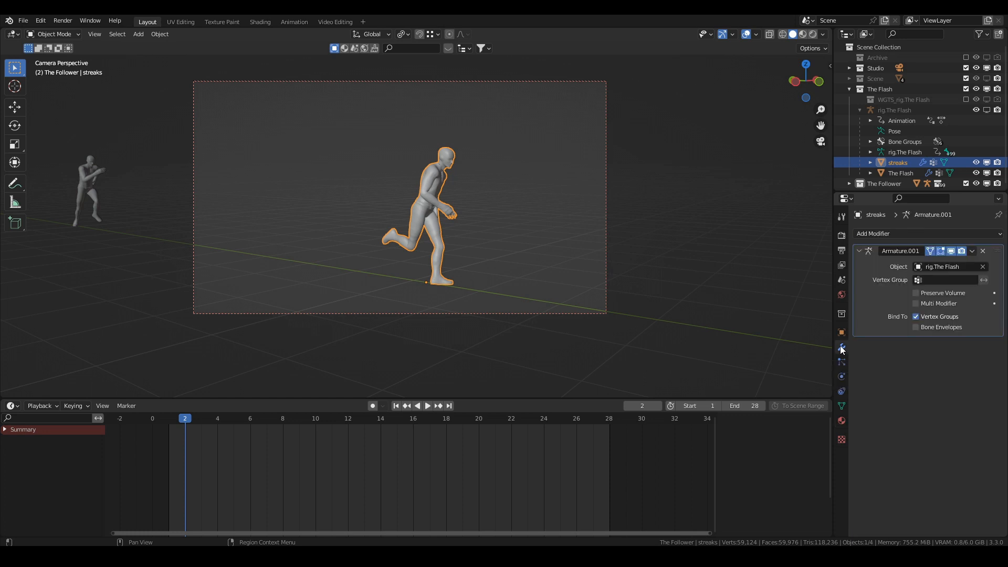
left_click(859, 251)
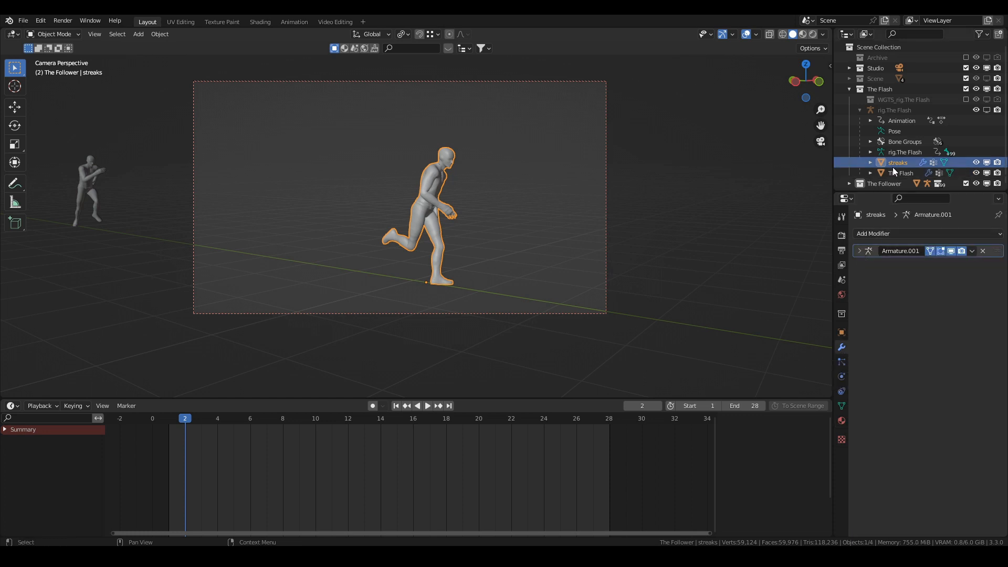
left_click(987, 173)
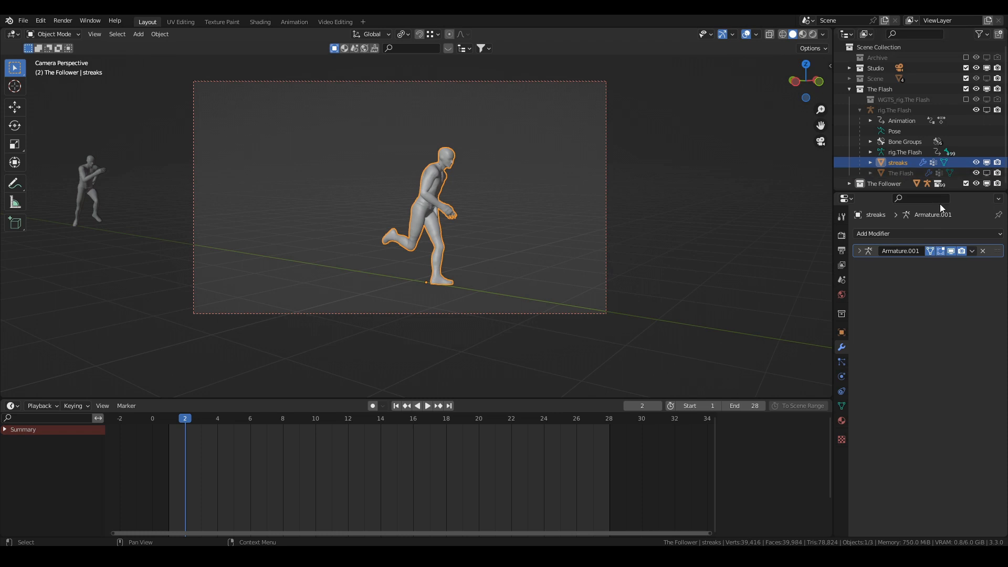
Add a Shrinkwrap modifier to the streaks mesh with the Project wrap method and Follower as its target.
left_click(900, 235)
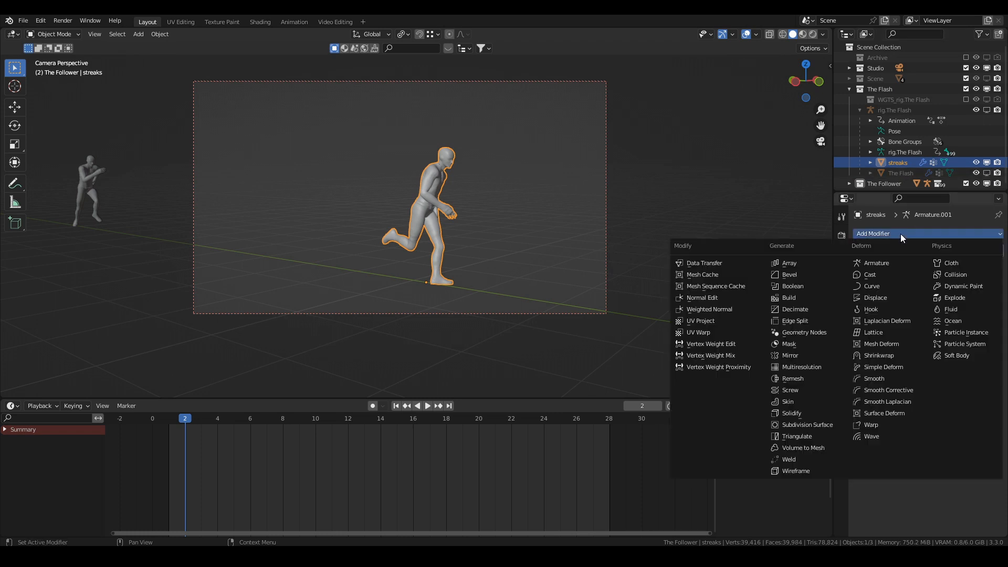
left_click(876, 357)
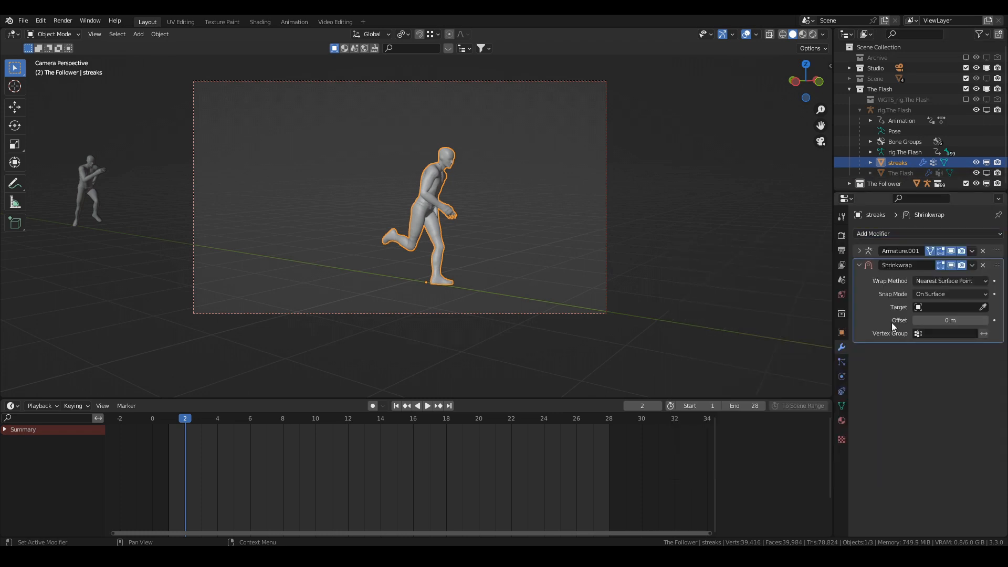
left_click(931, 280)
left_click(923, 304)
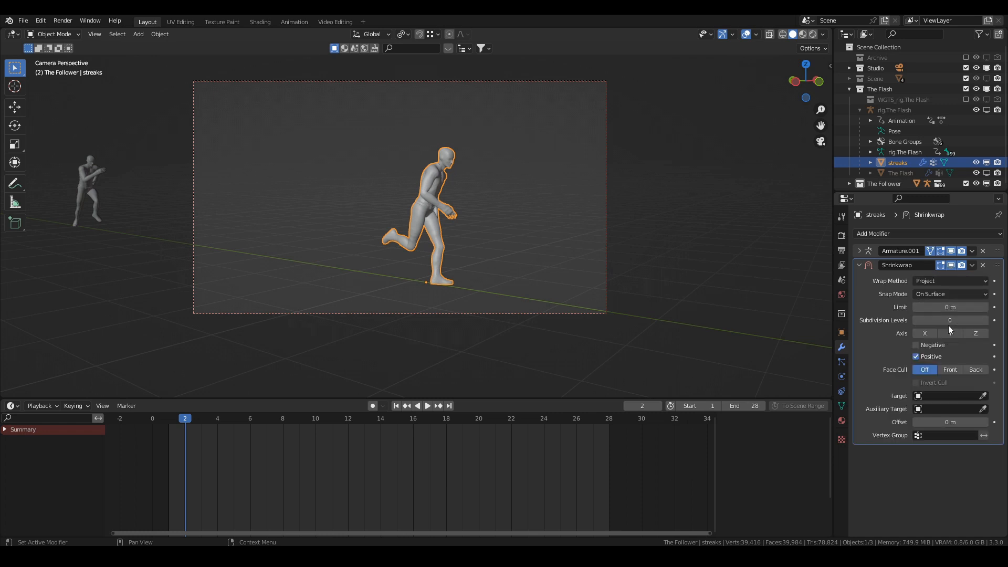
left_click(944, 397)
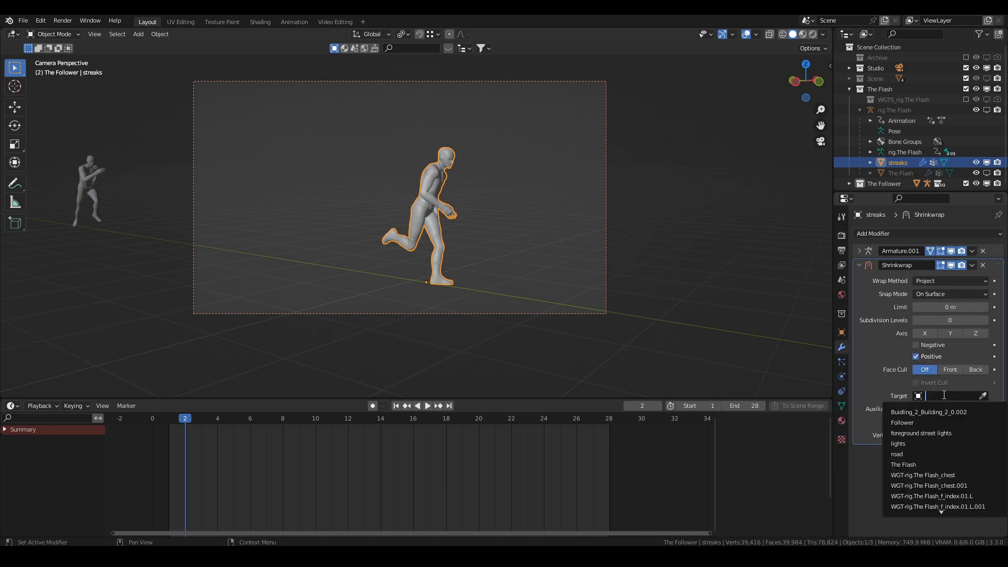
type("follower")
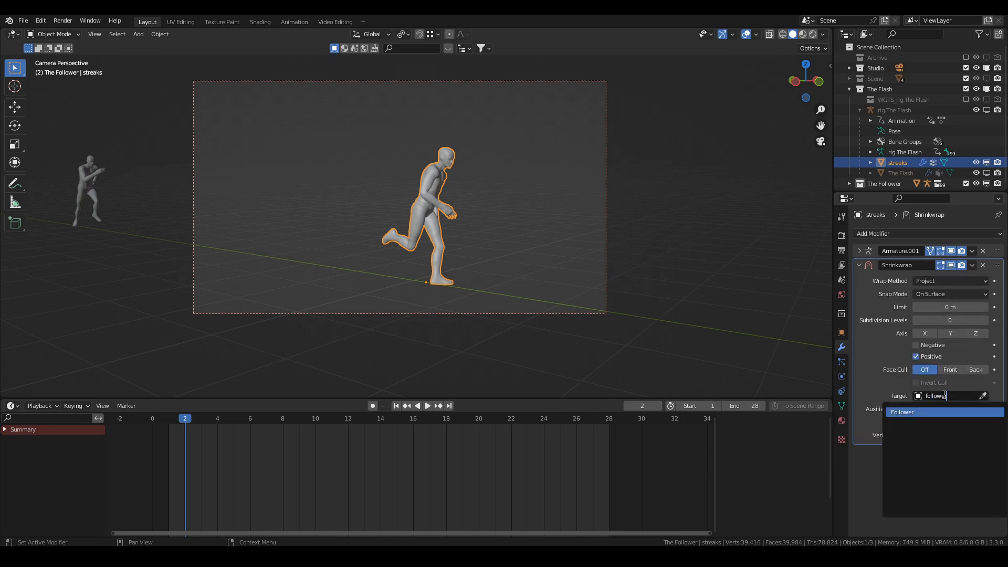
key("Return")
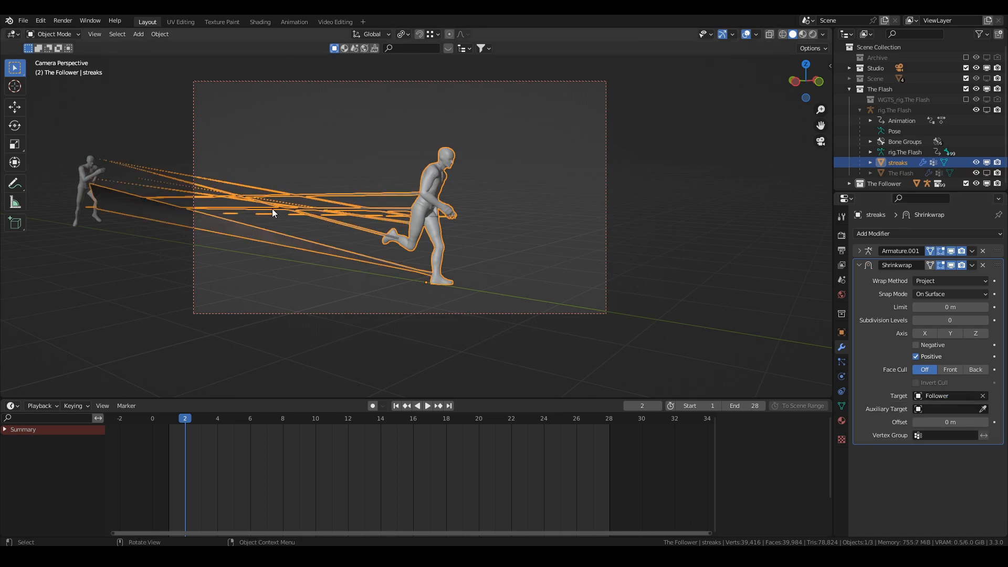
Set the Shrinkwrap to project only in the negative direction along the Z axis.
left_click(916, 357)
left_click(915, 345)
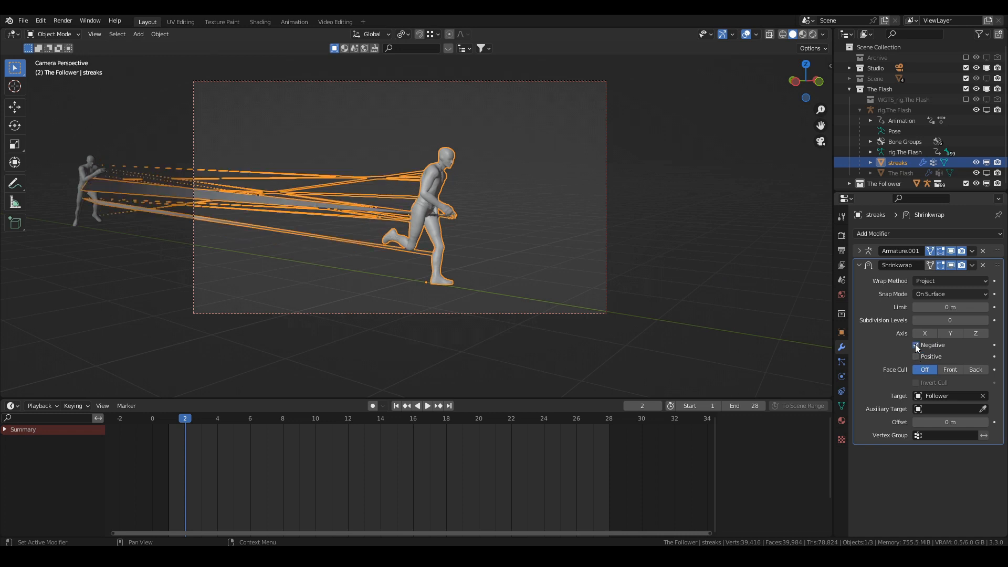
left_click(976, 333)
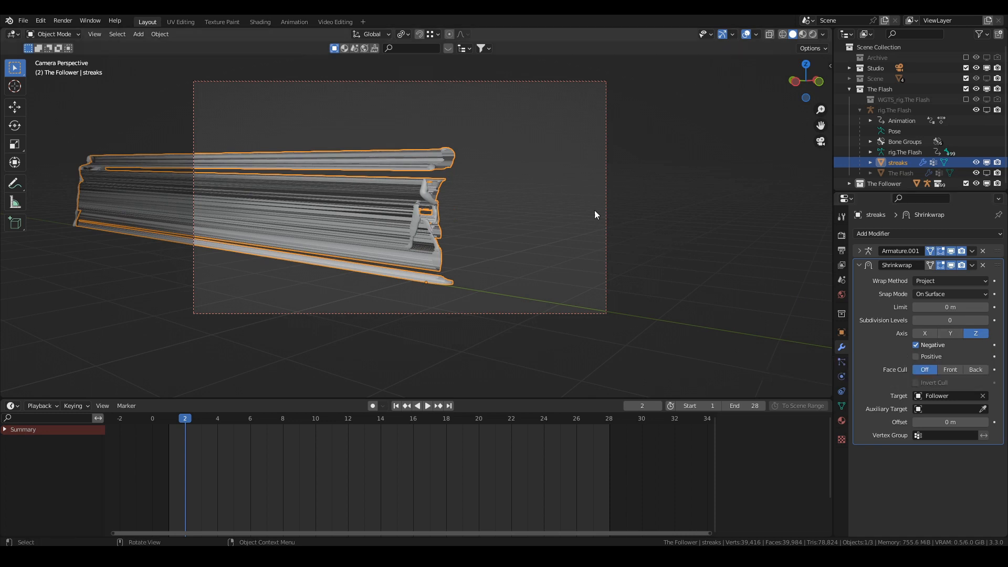
Try the Shrinkwrap's Y and X projection axes and restore projection along Z only.
left_click(977, 334)
left_click(950, 332)
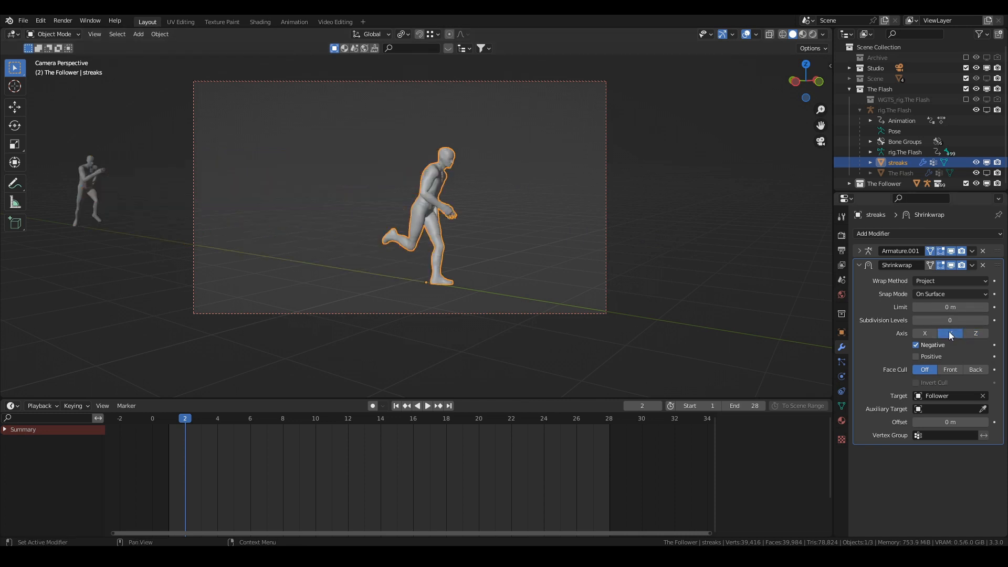
left_click(947, 333)
left_click(927, 332)
left_click(970, 334)
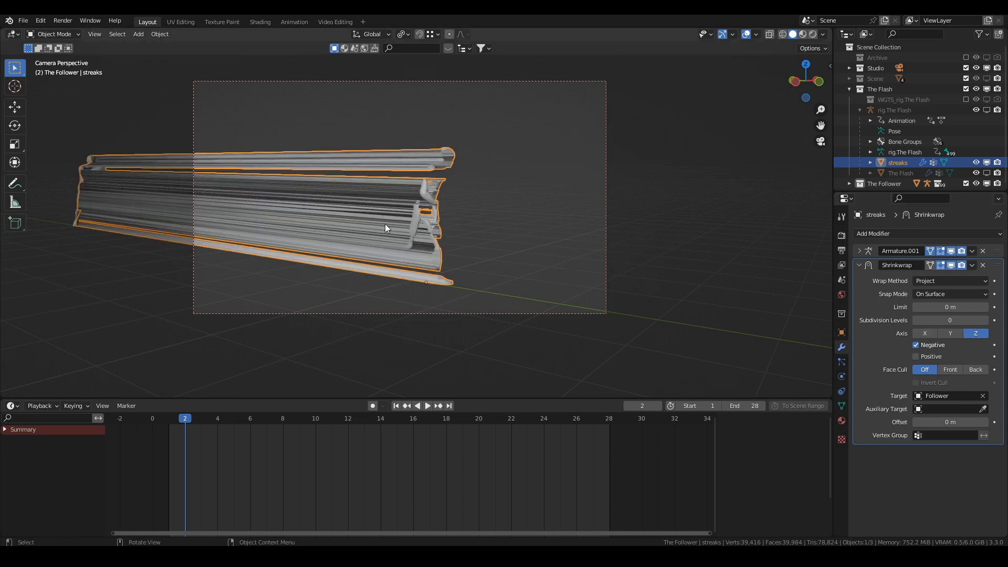
Hide the Follower mesh in the viewport, inspect the stretched streaks and return to the camera view.
left_click(849, 184)
scroll(887, 163, "down", 4)
left_click(905, 177)
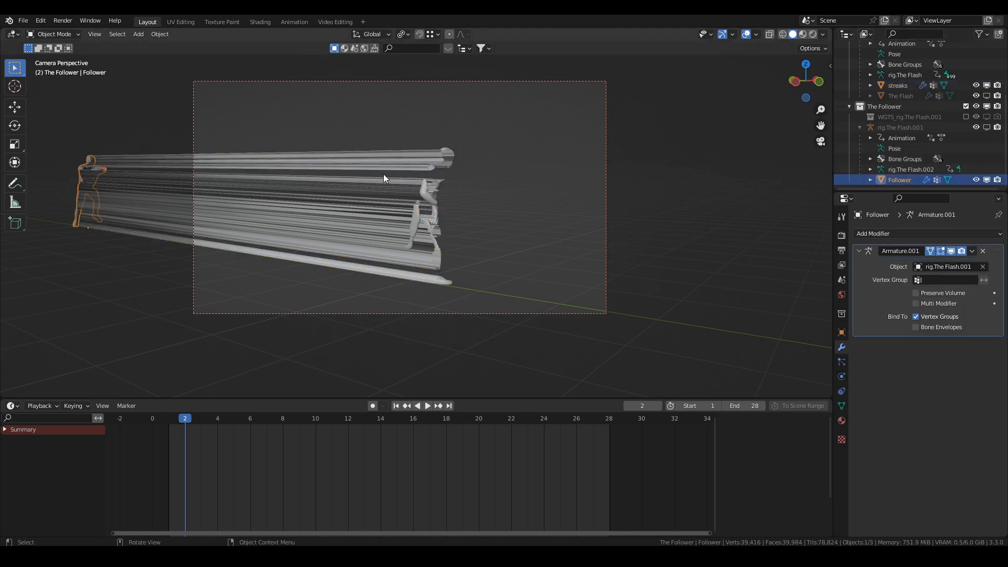
key("KP_Decimal")
middle_click_drag(395, 166, 785, 159)
left_click(976, 180)
mouse_move(701, 177)
middle_mouse_down()
mouse_move(544, 180)
mouse_move(777, 140)
middle_mouse_up()
key("KP_0")
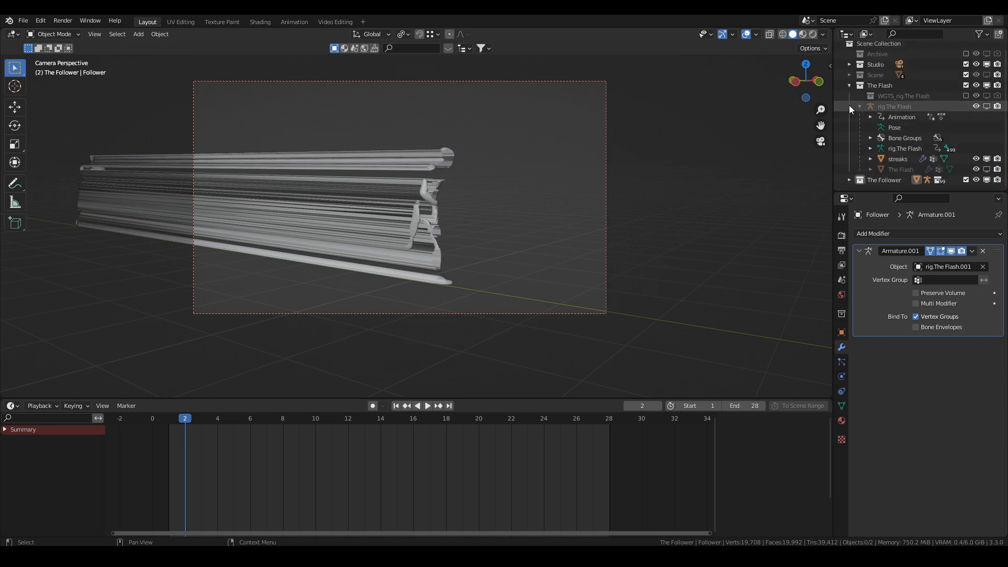
Disable The Follower collection in the viewport and select the streaks mesh.
left_click(849, 106)
left_click(986, 180)
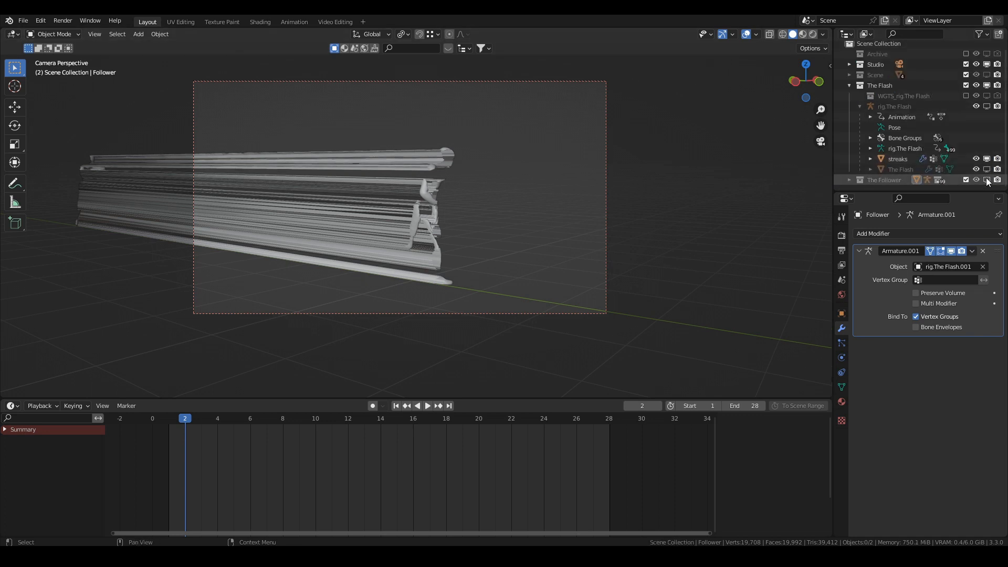
left_click(897, 159)
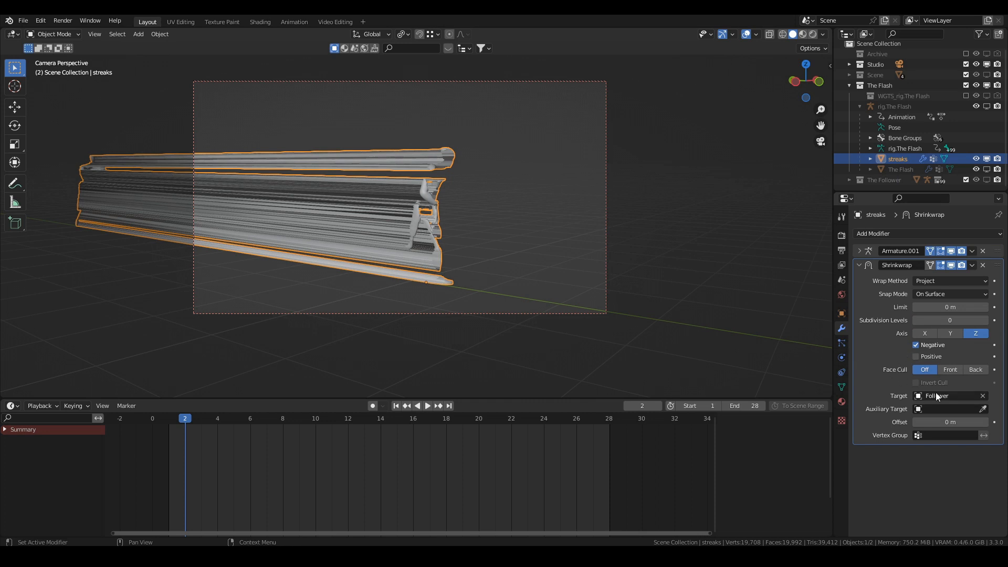
Try a Shrinkwrap offset of about 5.3 m on the streaks mesh and reset the offset to 0 m.
left_click_drag(943, 424, 990, 423)
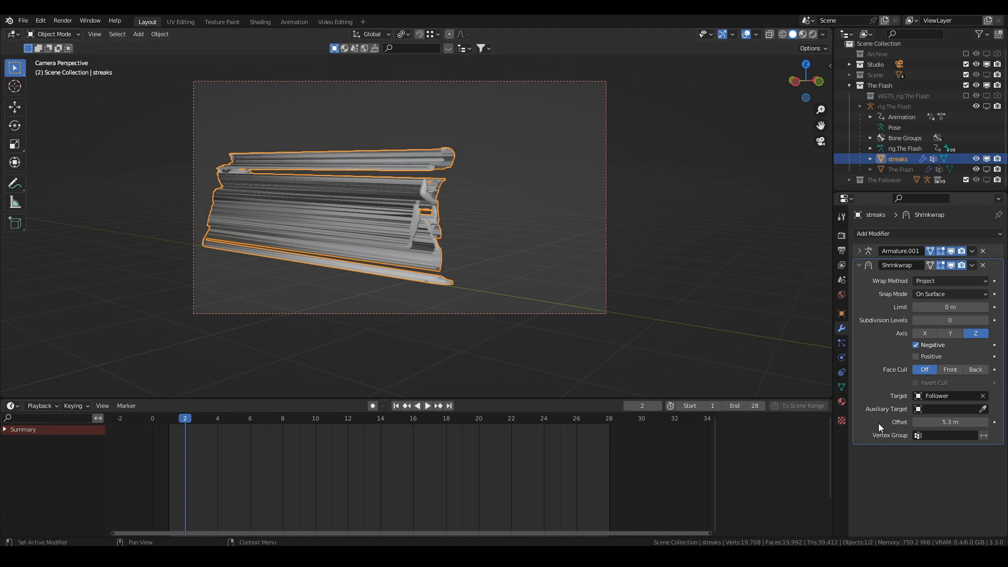
left_click_drag(945, 423, 957, 418)
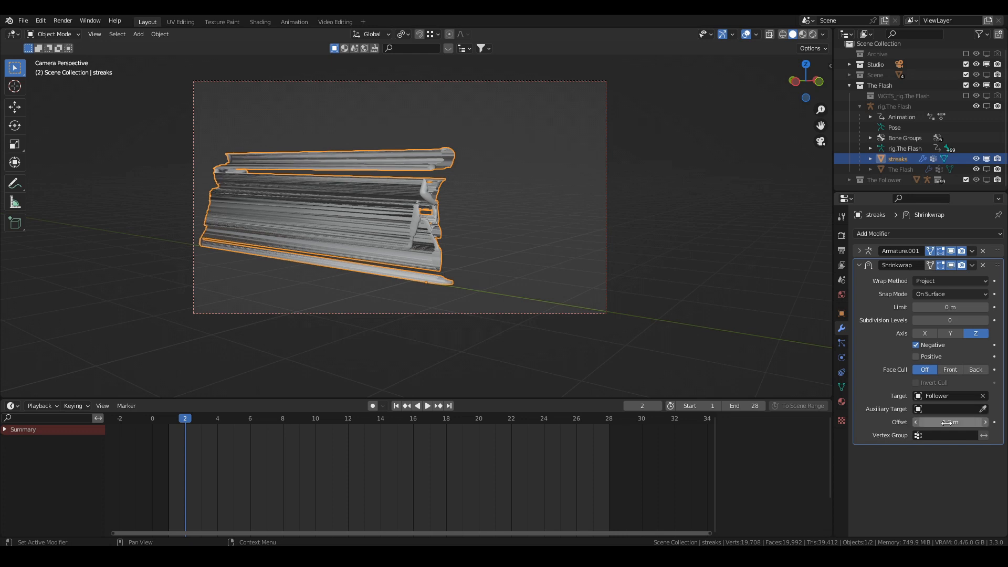
key("BackSpace")
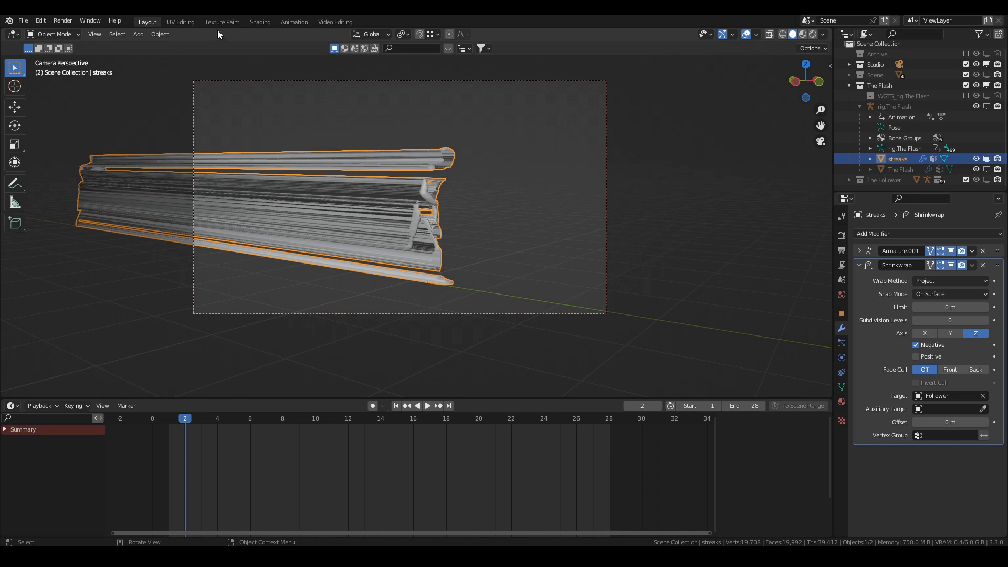
Switch to the Shading workspace and make a separate copy of the Flash_tv_high1_3 material for the streaks mesh.
left_click(260, 22)
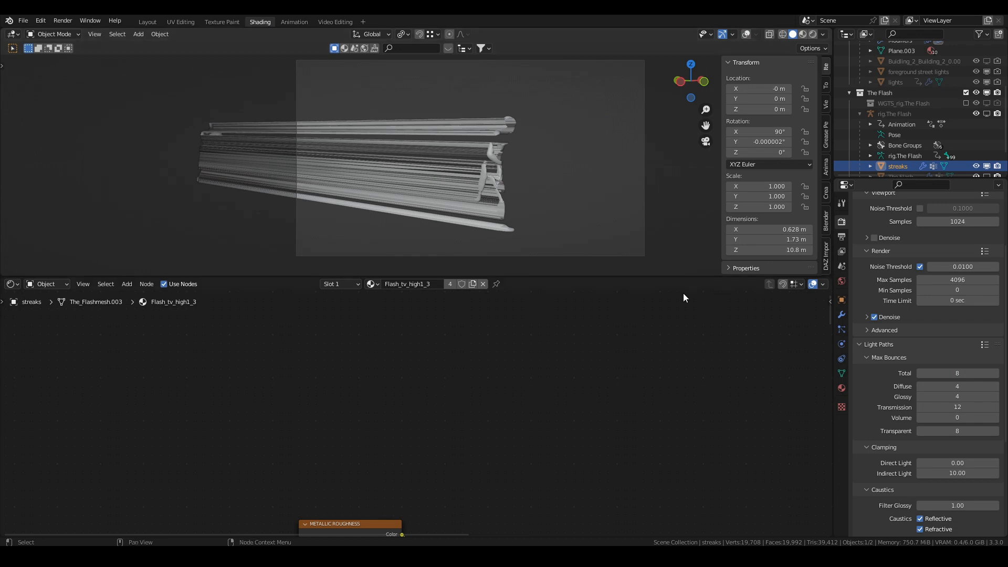
left_click(841, 387)
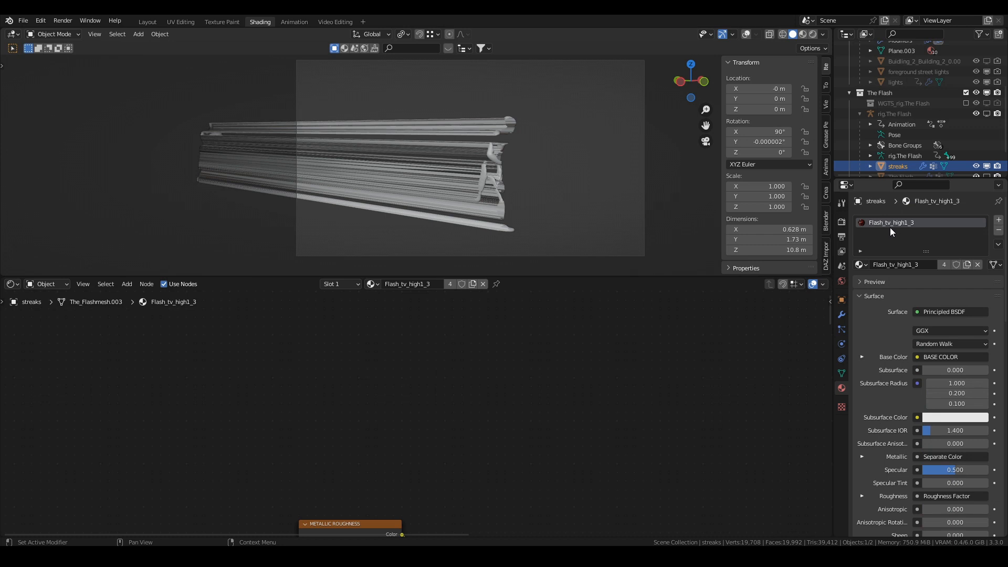
left_click(965, 264)
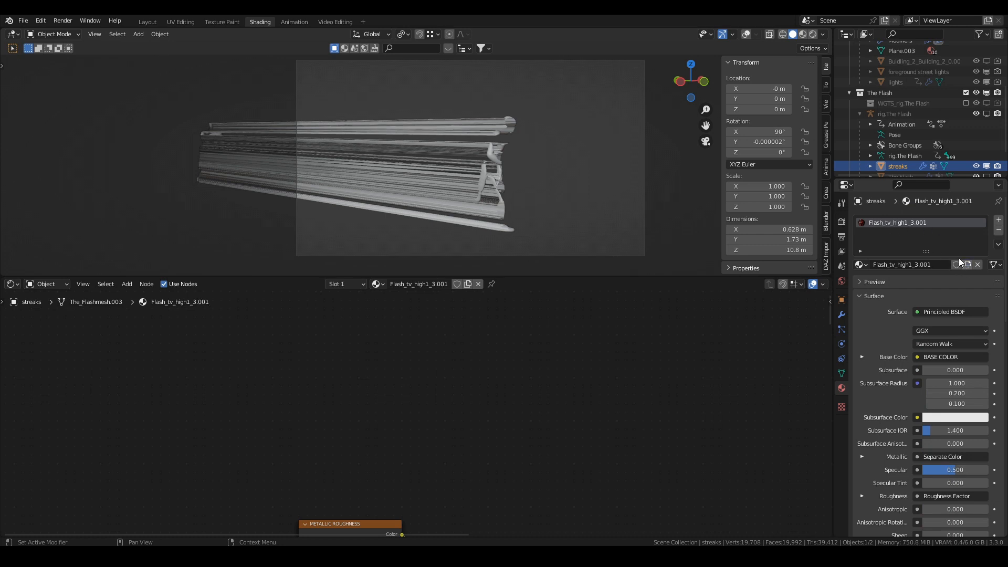
Rename the streaks mesh's copied material "red streaks".
scroll(368, 431, "down", 3)
scroll(627, 401, "down", 2)
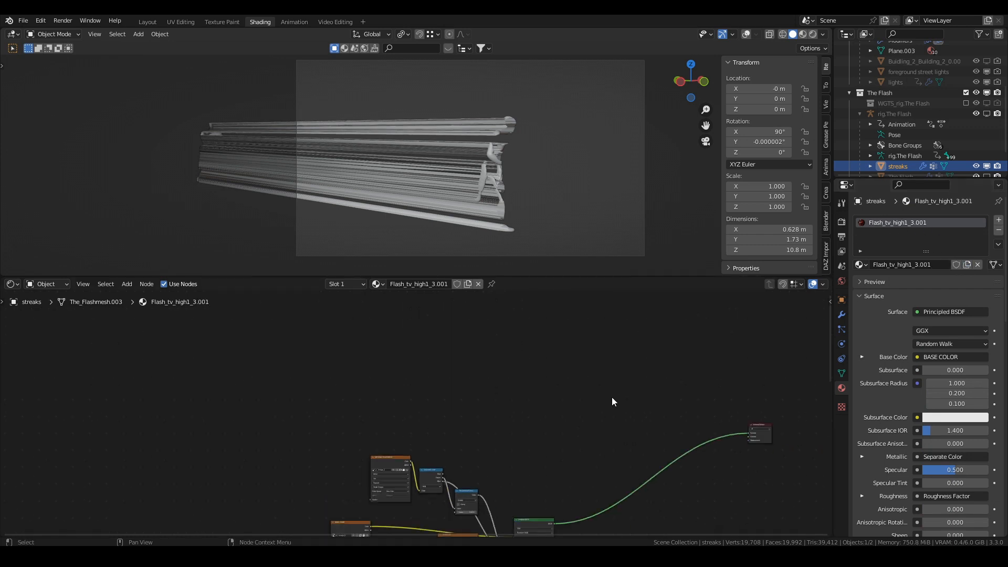
middle_click_drag(612, 397, 455, 391)
scroll(898, 154, "down", 2)
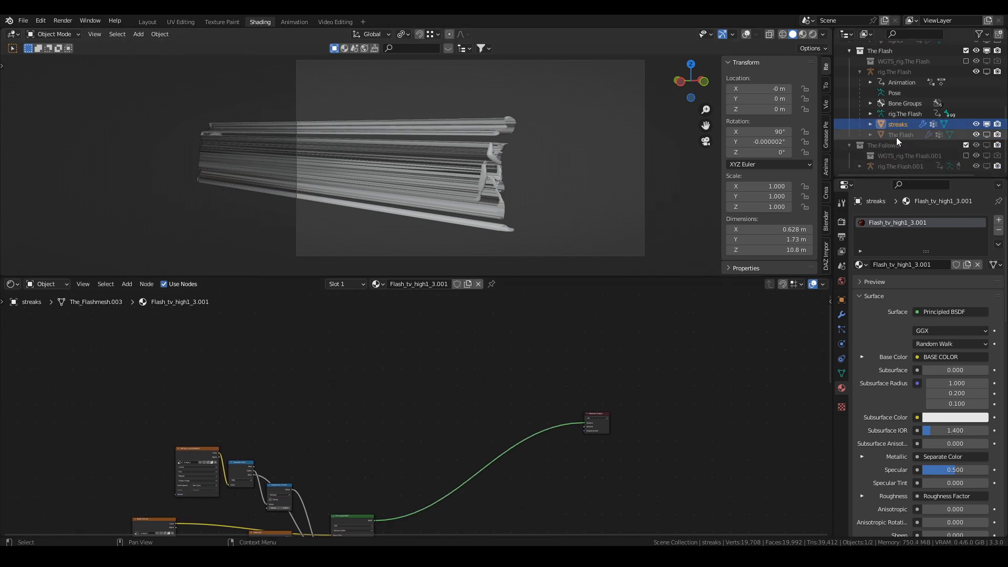
double_click(927, 223)
type("re")
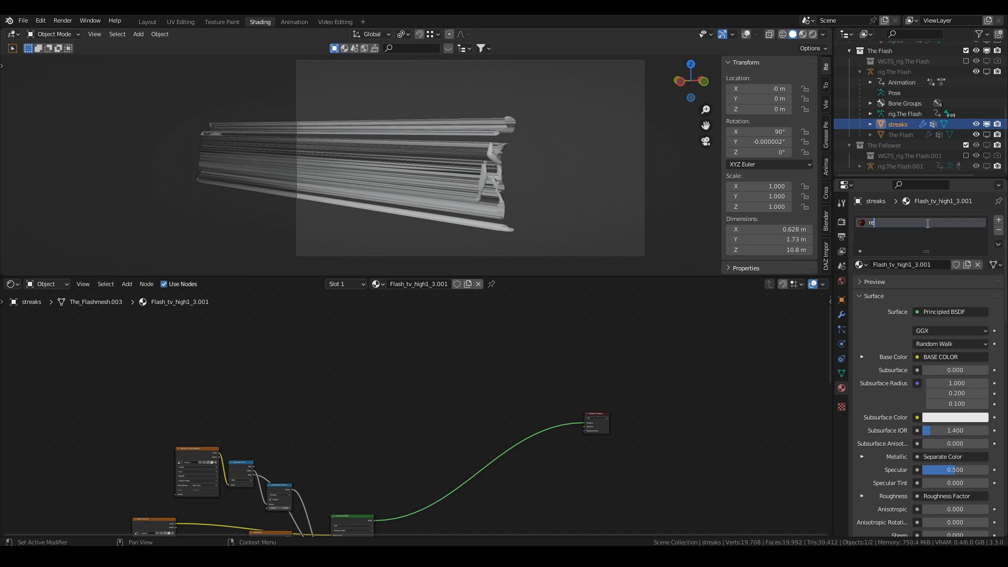
type("d streaks")
key("Return")
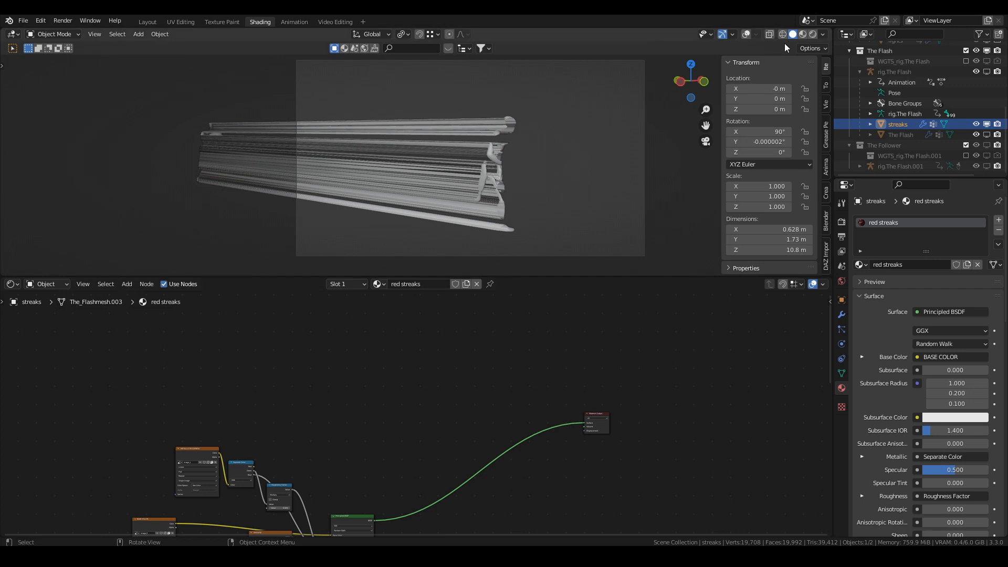
Switch the viewport shading to Material Preview and bring the red streaks material's output node into view.
left_click(803, 34)
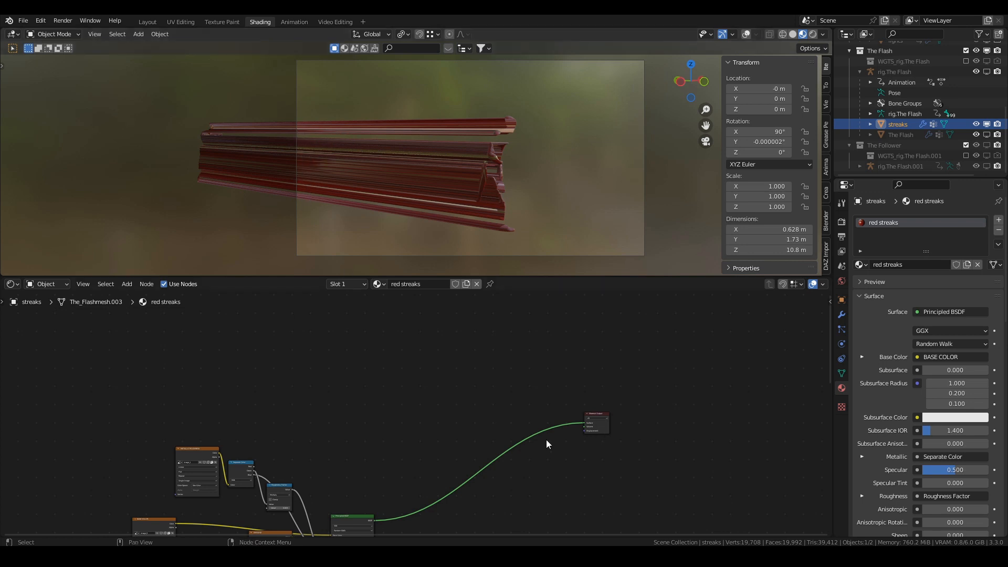
middle_click_drag(546, 440, 541, 318)
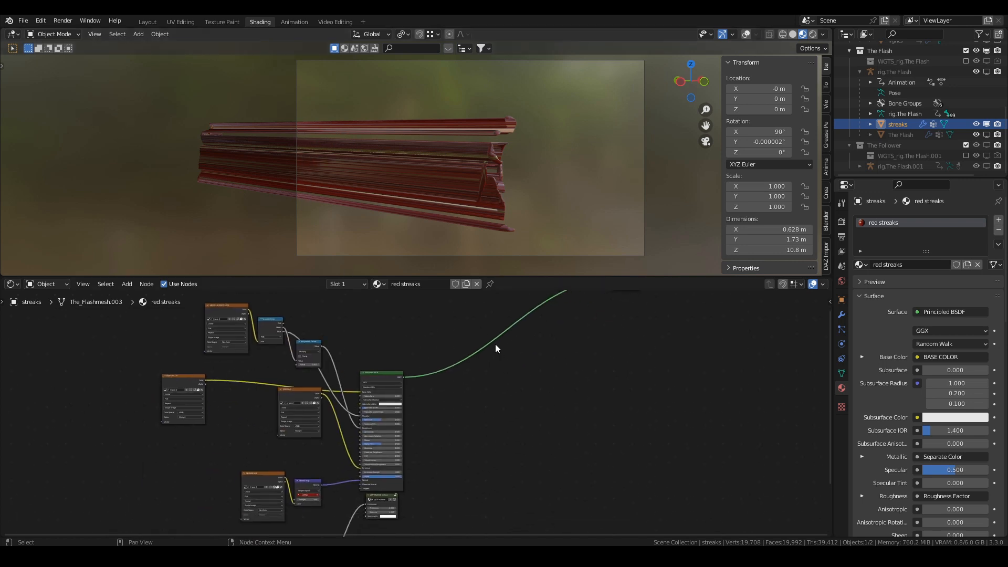
middle_click_drag(496, 348, 342, 432)
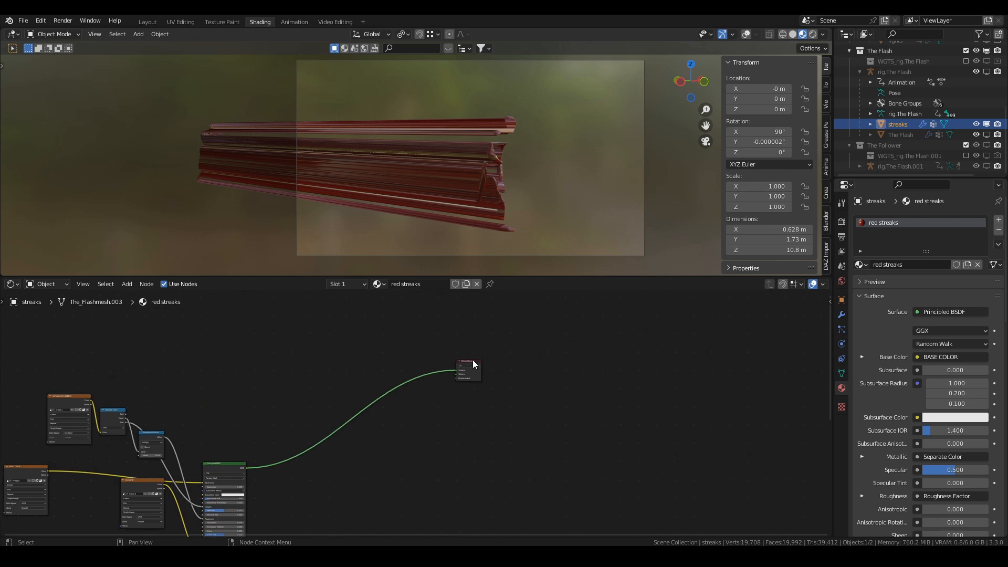
Add a Mix Shader node on the link between the Principled BSDF and the Material Output.
key("shift+a")
left_click(335, 362)
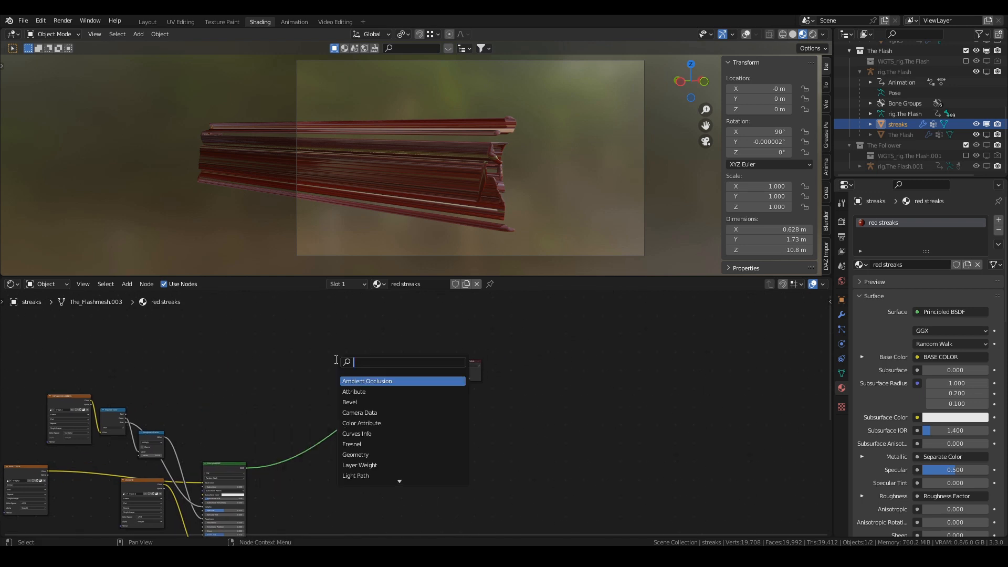
type("mix")
left_click(356, 392)
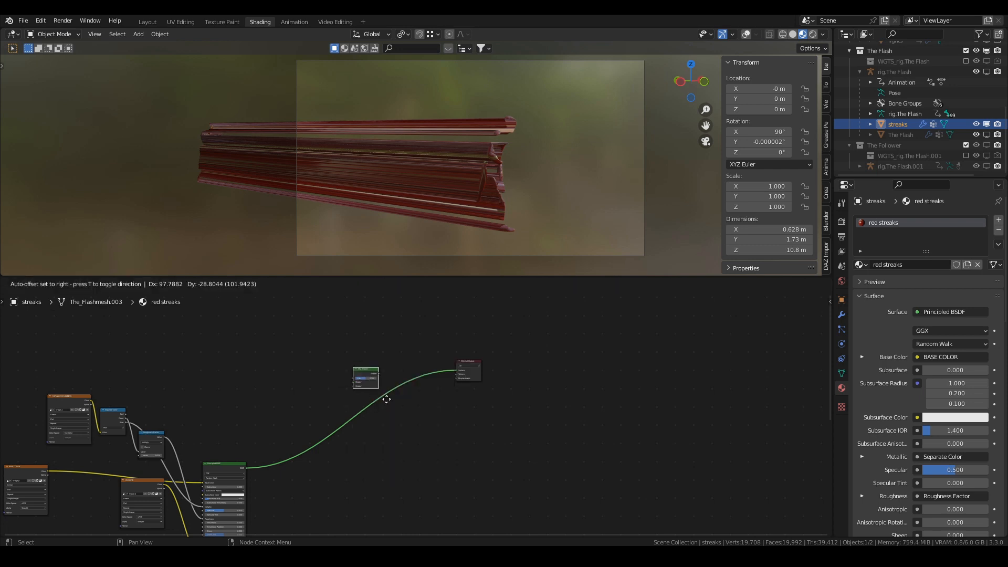
left_click(405, 403)
Add a Transparent BSDF node and connect its BSDF output to the Mix Shader's second shader input.
key("shift+a")
left_click(376, 399)
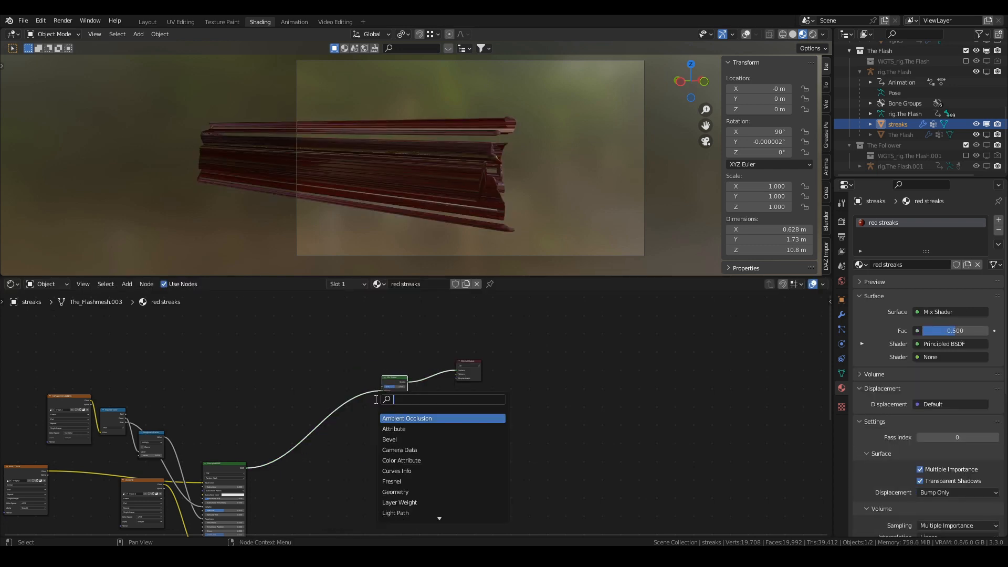
type("tra")
left_click(411, 428)
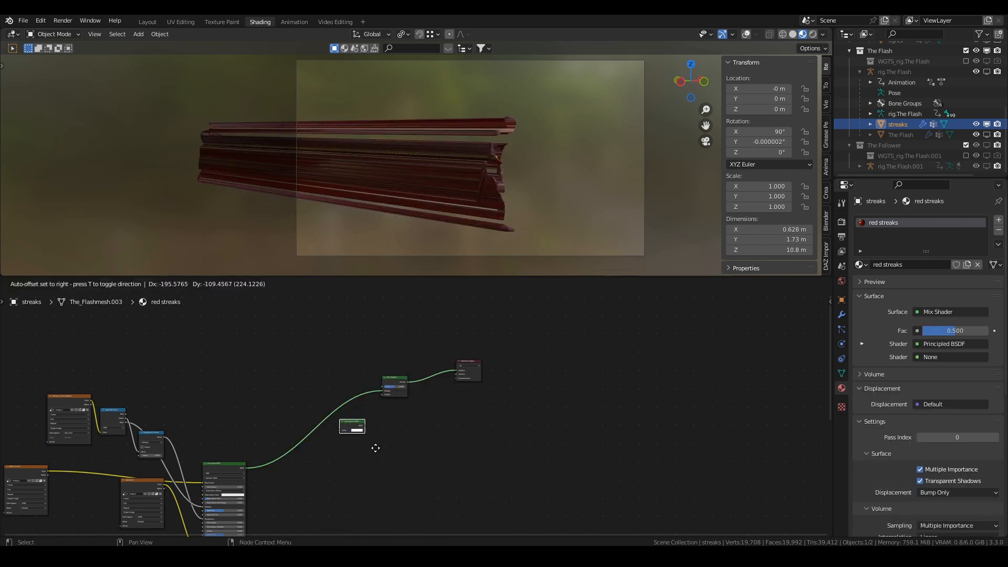
left_click(375, 448)
scroll(358, 427, "up", 3)
left_click_drag(416, 427, 446, 368)
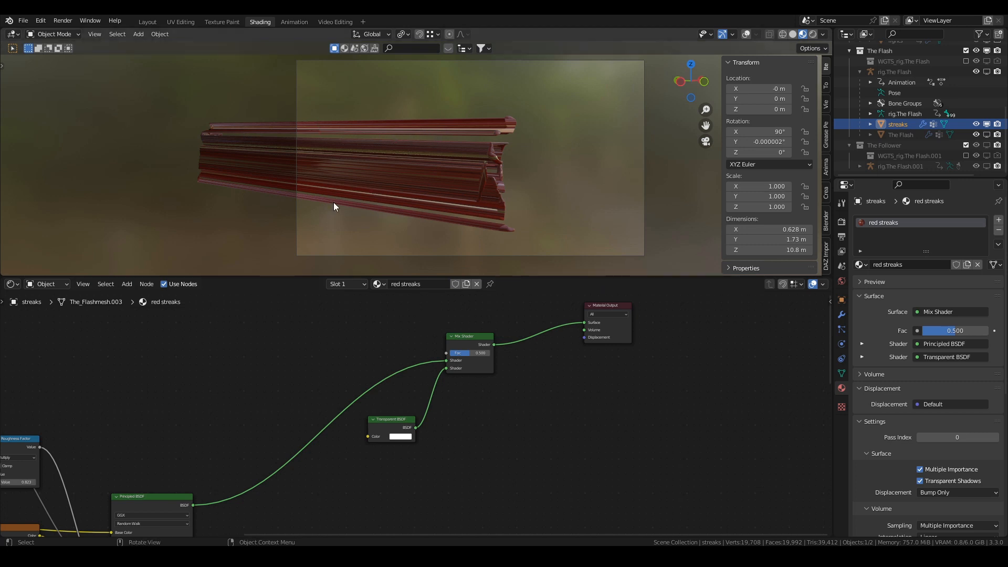
Add a Gradient Texture node in the empty area above and before the Mix Shader.
middle_click_drag(400, 304, 453, 367)
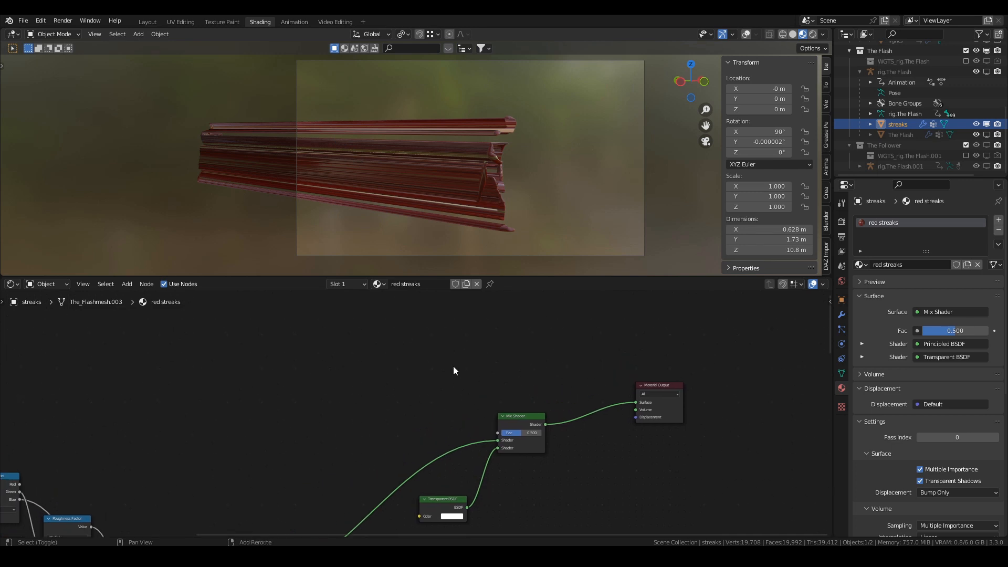
key("shift+a")
left_click(452, 367)
type("grad")
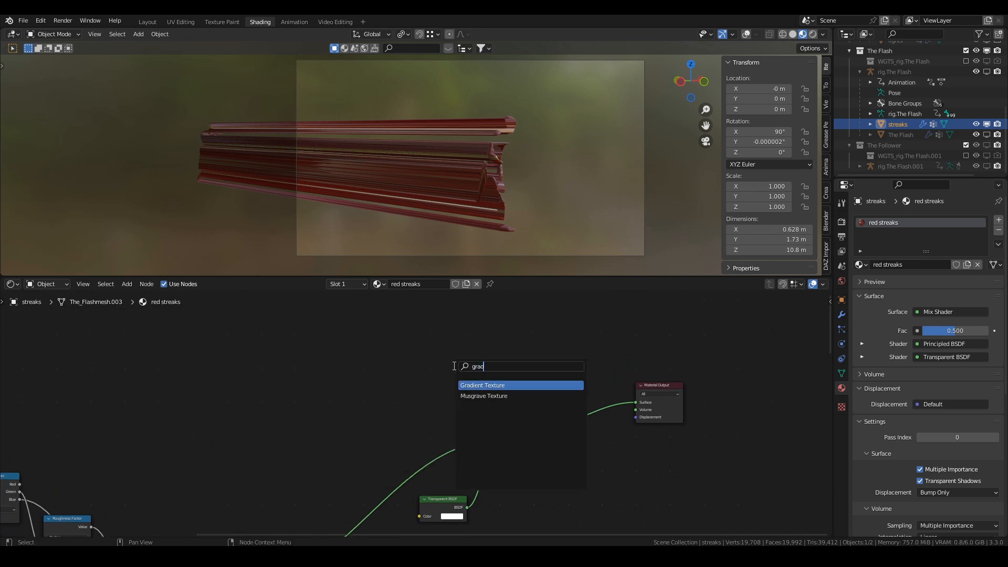
key("Return")
left_click(317, 345)
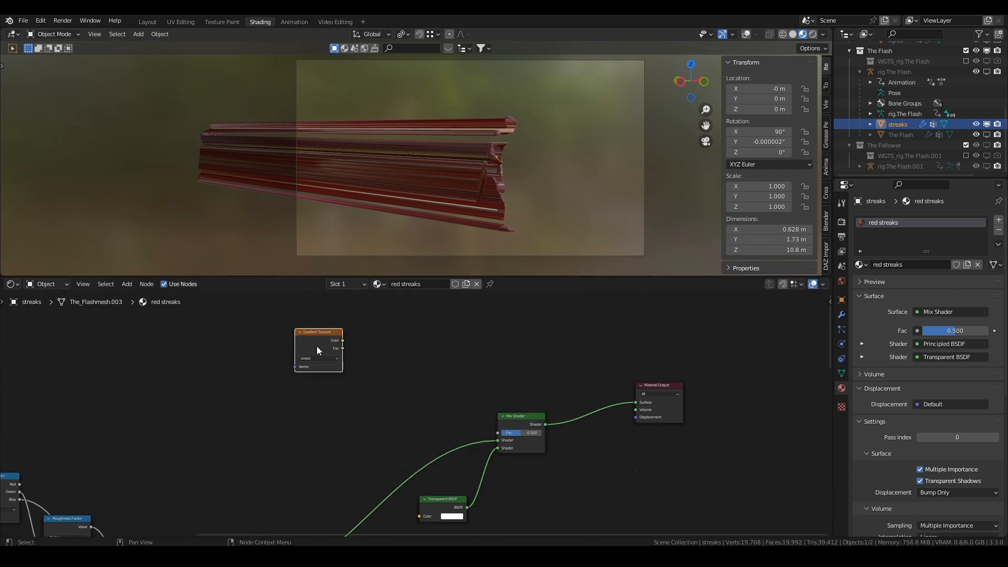
Add a ColorRamp node, feed it the Gradient Texture's Color, and connect the ramp's Color to the Mix Shader's Fac.
key("shift+a")
left_click(317, 345)
type("c")
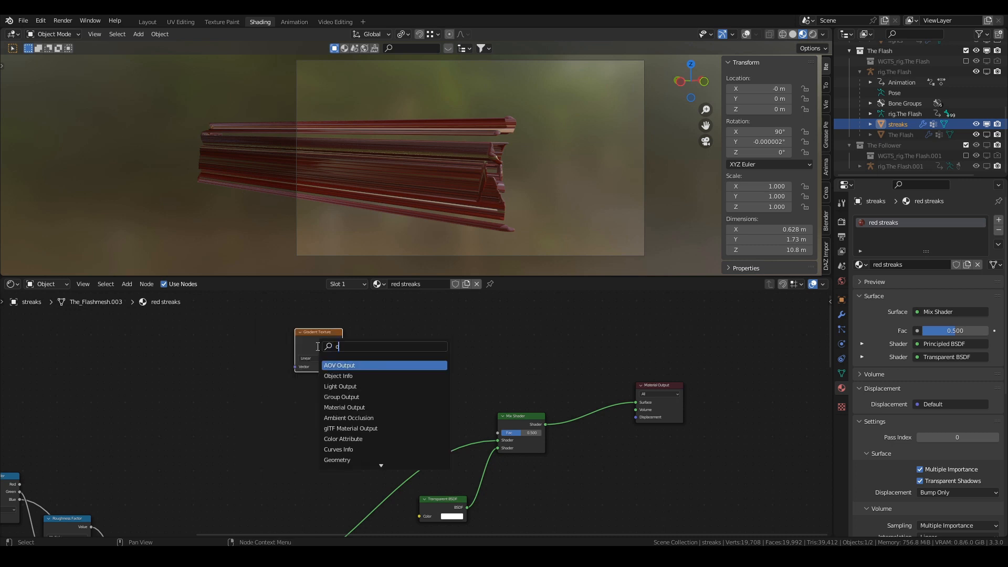
type("ol")
left_click(337, 364)
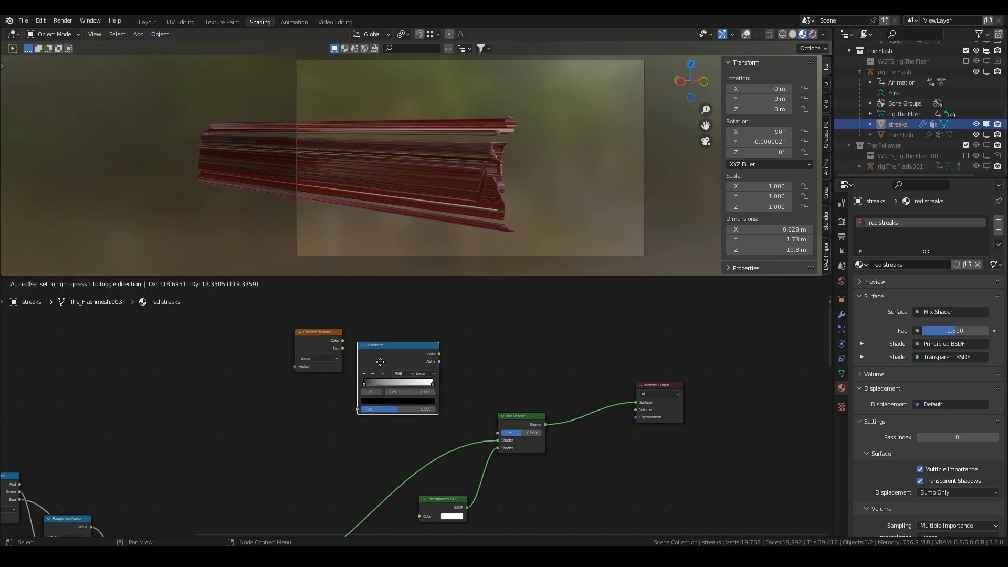
left_click(365, 343)
left_click_drag(341, 340, 352, 392)
left_click_drag(434, 338, 498, 433)
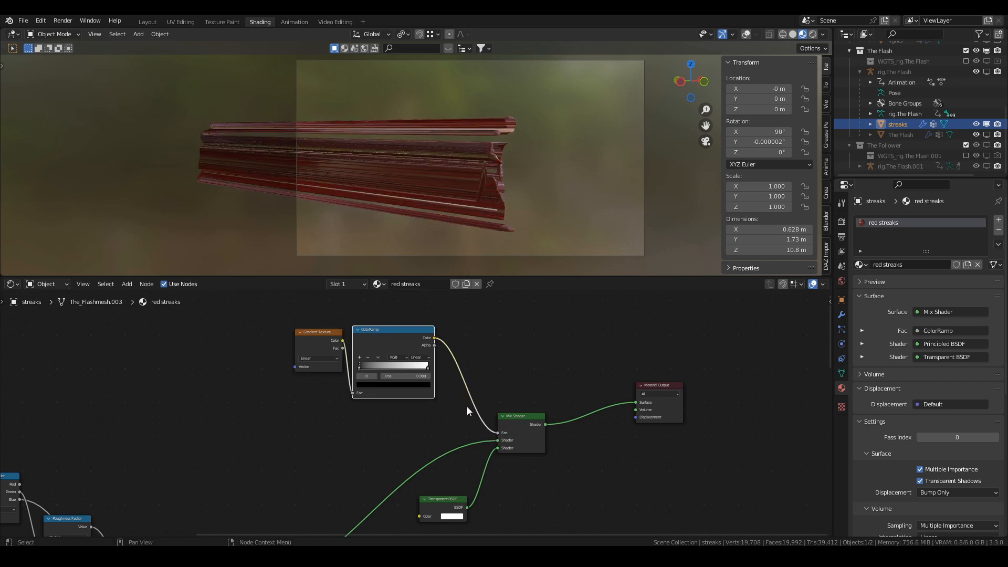
Preview the ColorRamp directly on the streaks mesh and move its black stop to position 0.350.
left_click(394, 328, "ctrl+shift")
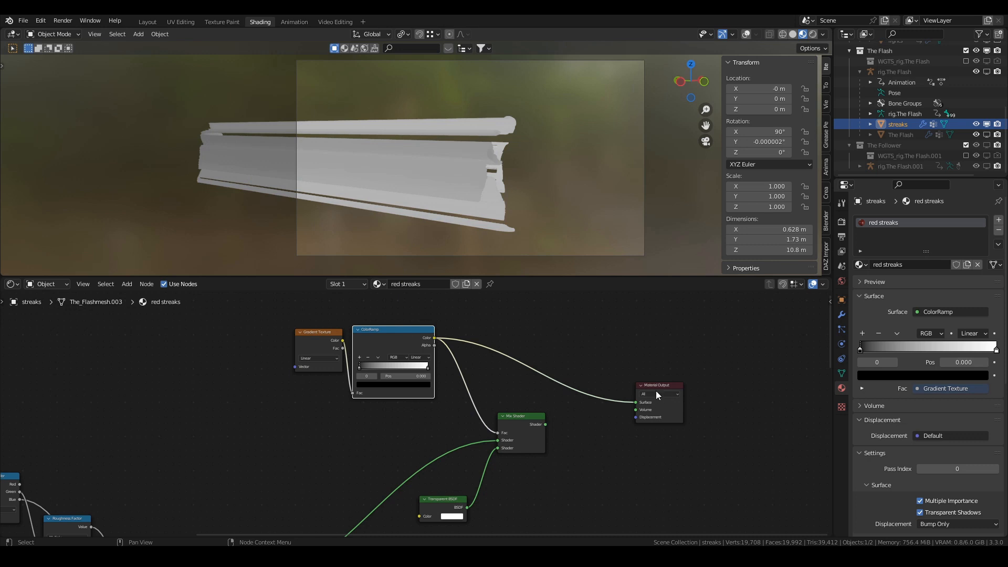
scroll(370, 355, "up", 2)
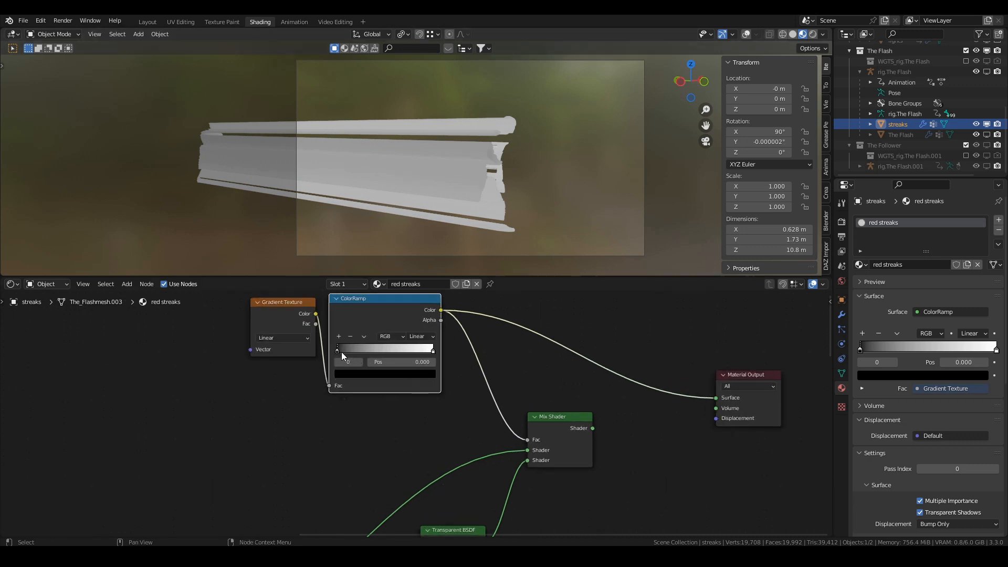
left_click_drag(337, 351, 372, 351)
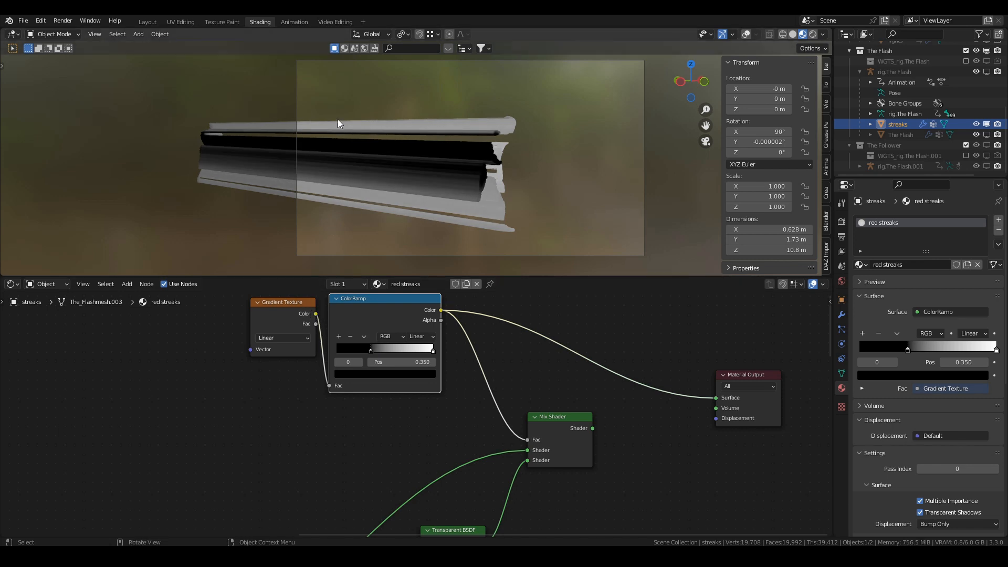
Add Texture Coordinate and Mapping nodes to the Gradient Texture and drive the Mapping vector from the Object coordinates.
left_click(286, 305)
key("ctrl+t")
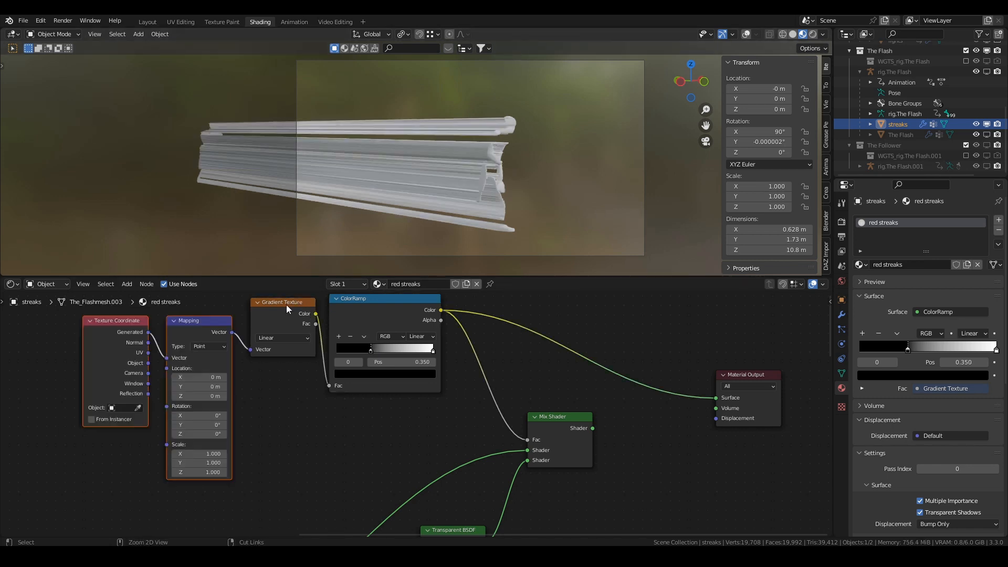
middle_click_drag(218, 334, 353, 355)
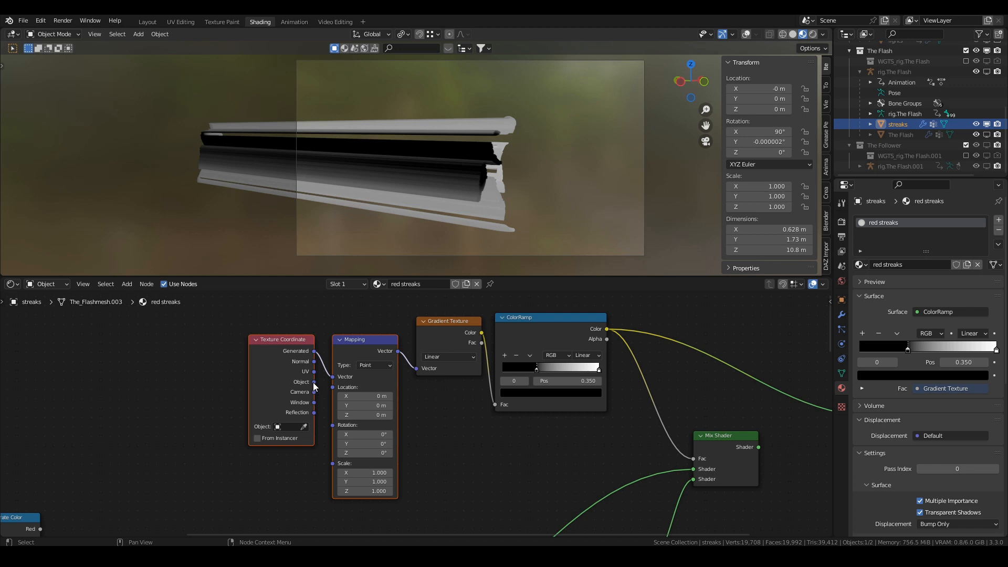
left_click_drag(314, 382, 340, 377)
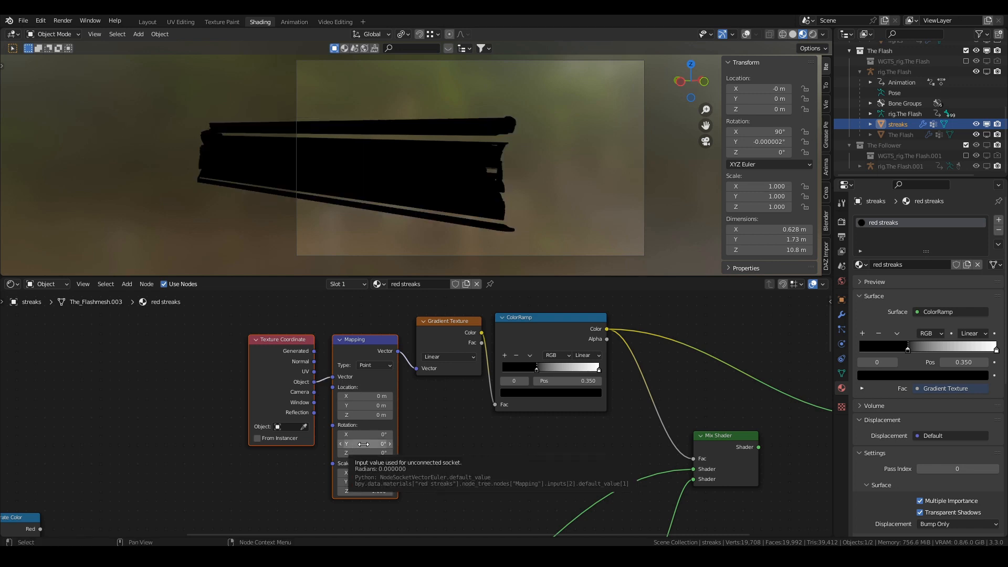
Set the Mapping node's Y rotation to -90°.
left_click(364, 444)
type("-90")
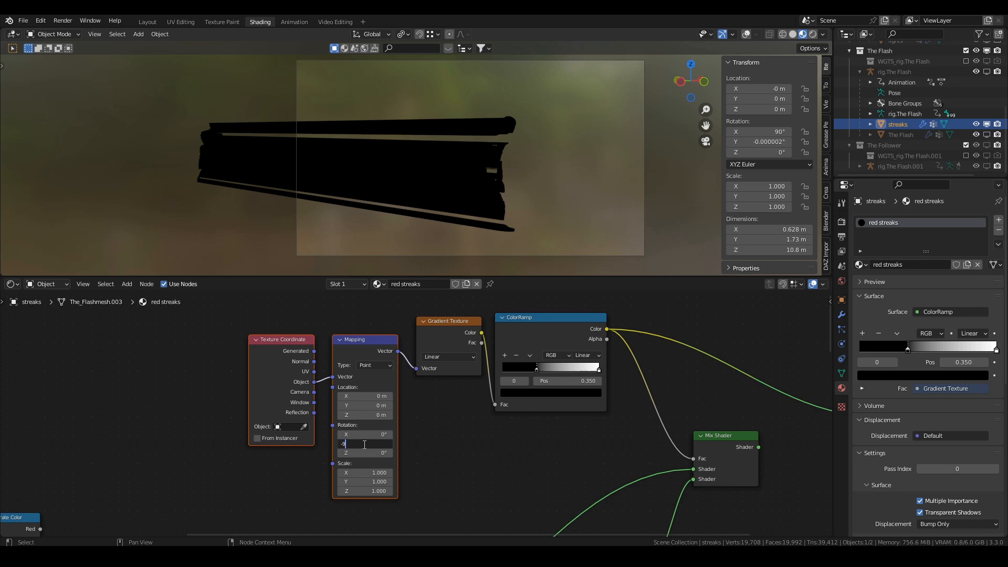
key("Return")
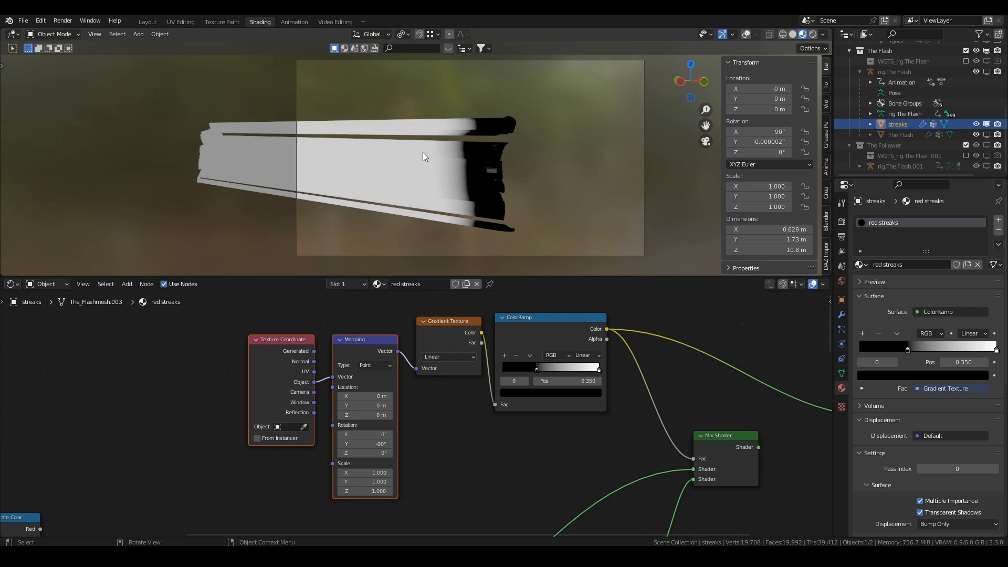
Swap the Mix Shader's two shader inputs and reconnect the Mix Shader to the Material Output's Surface.
scroll(607, 415, "down", 2)
middle_click_drag(607, 415, 527, 373)
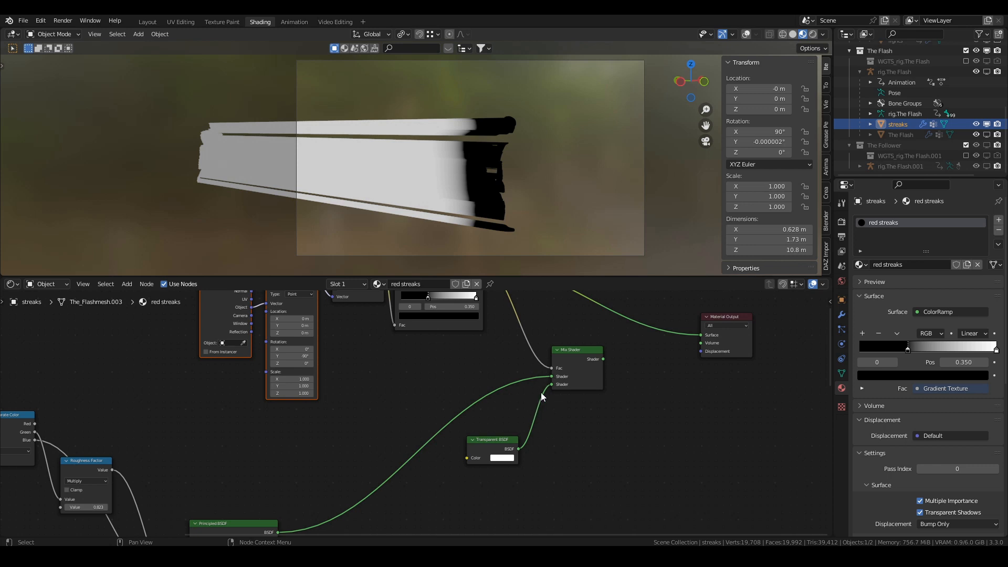
middle_click_drag(581, 394, 600, 429)
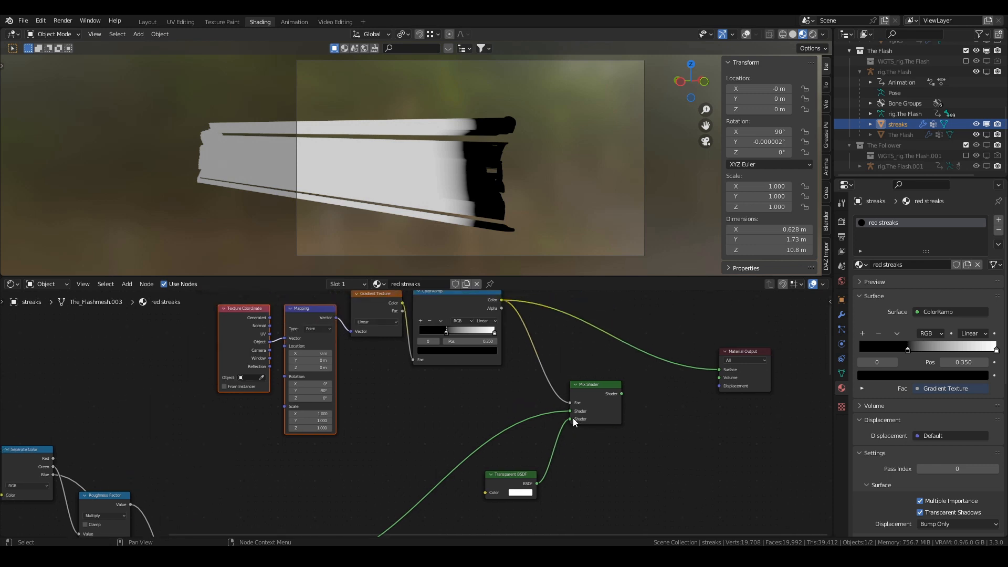
left_click_drag(570, 419, 570, 412)
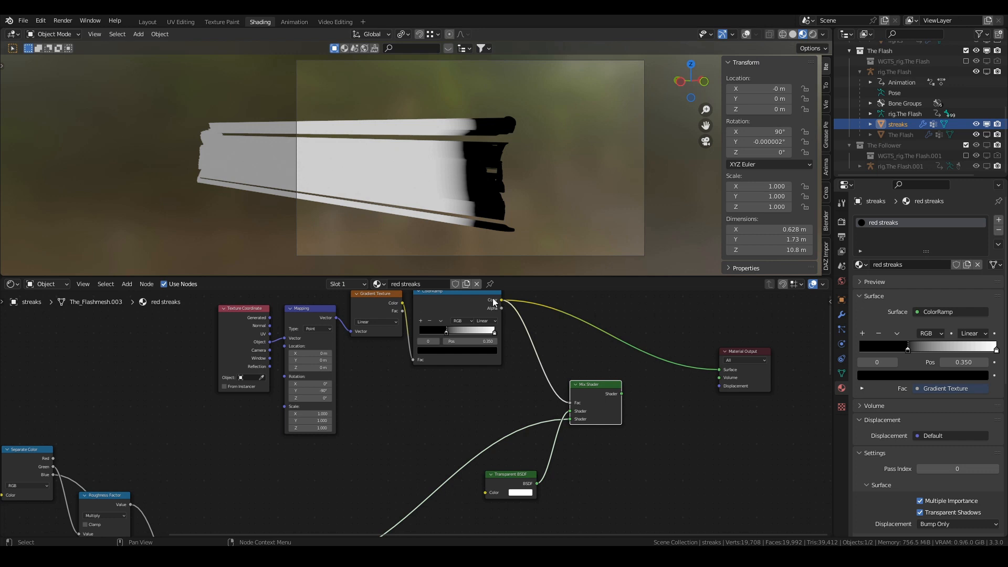
left_click(598, 380, "ctrl+shift")
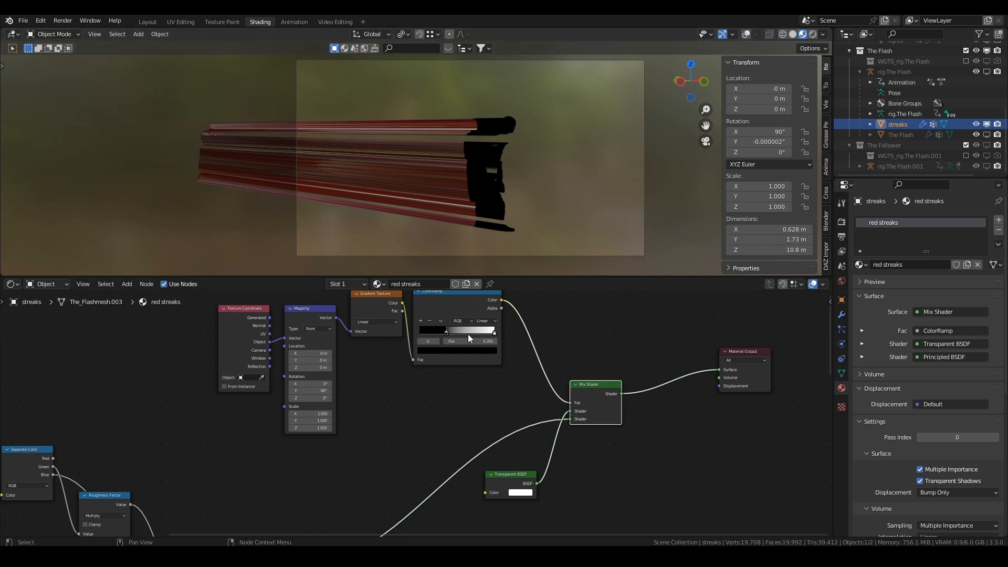
Reverse the Mix Shader's input swap and set the ColorRamp's black stop to 0.000 and white stop to 1.000.
left_click_drag(495, 333, 426, 335)
mouse_move(485, 334)
left_mouse_down()
mouse_move(422, 335)
mouse_move(518, 331)
left_mouse_up()
left_click_drag(571, 422, 570, 411)
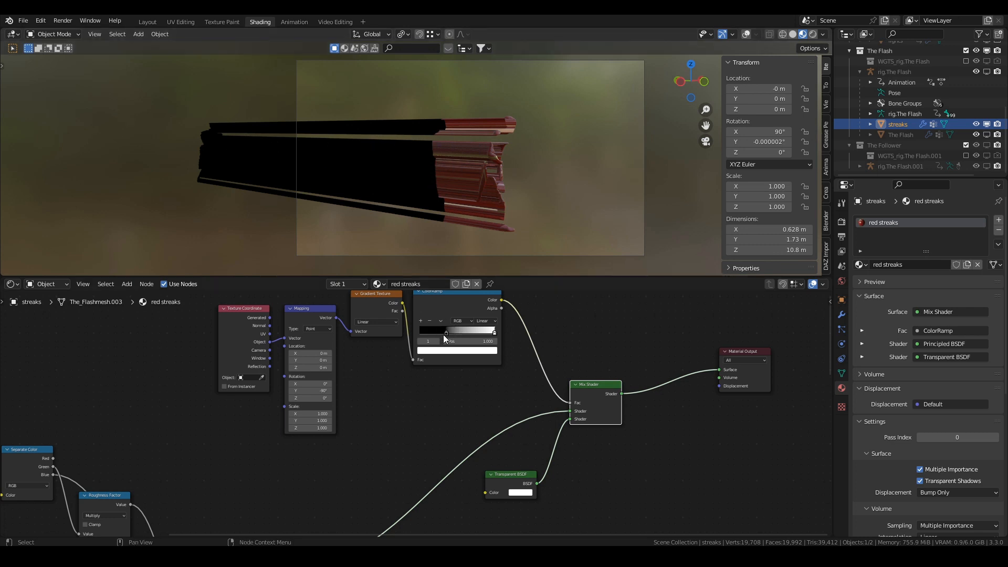
left_click_drag(443, 332, 410, 332)
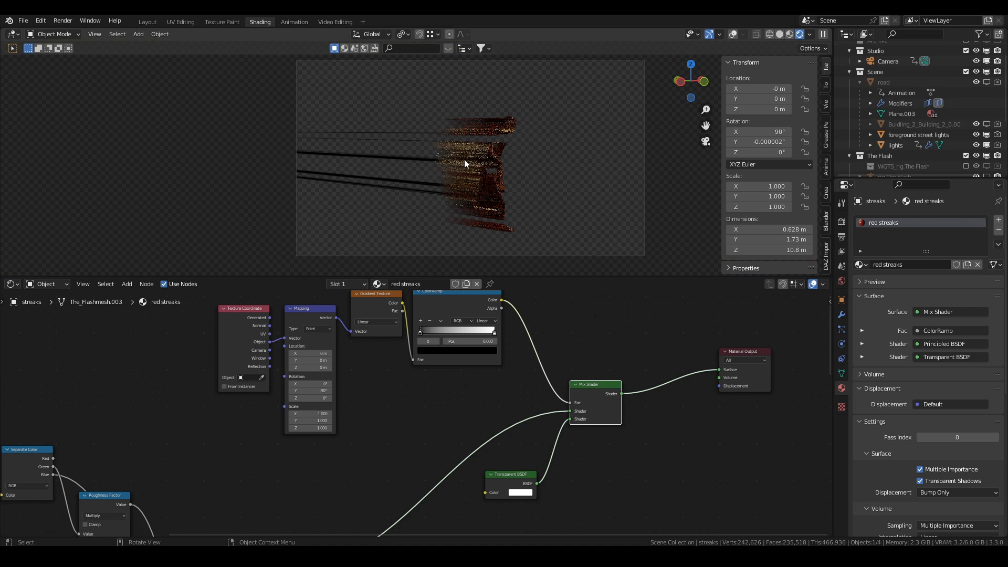
Set the Mapping node's X location to -3.6 m to lengthen the visible part of the streaks.
scroll(477, 153, "up", 1)
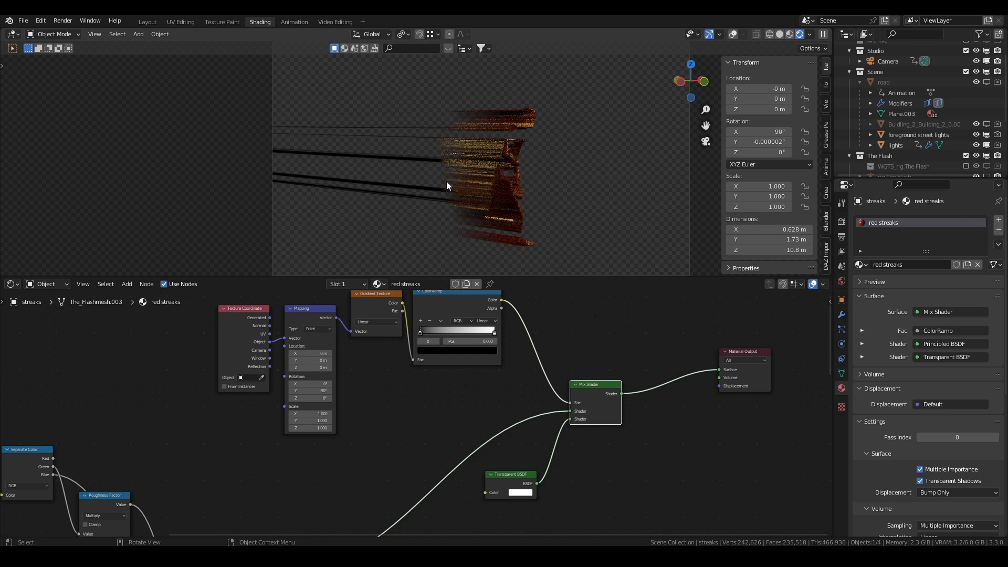
scroll(328, 370, "up", 2)
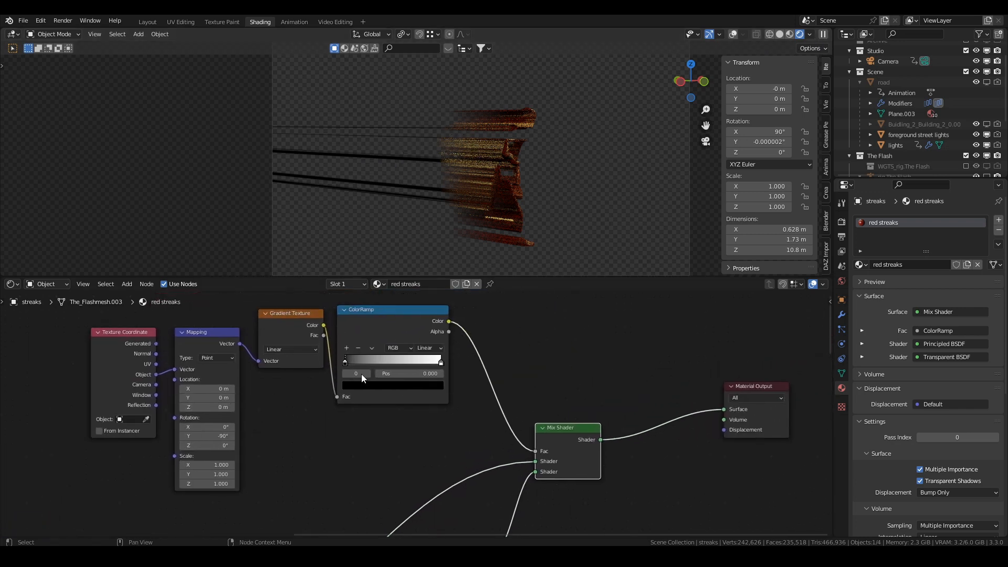
scroll(392, 357, "up", 1)
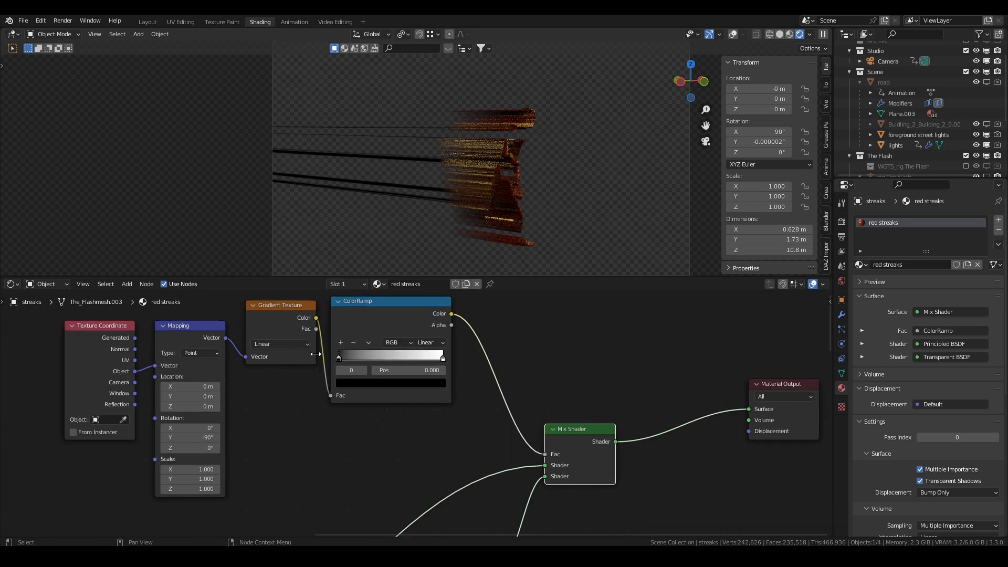
middle_click_drag(241, 363, 296, 372)
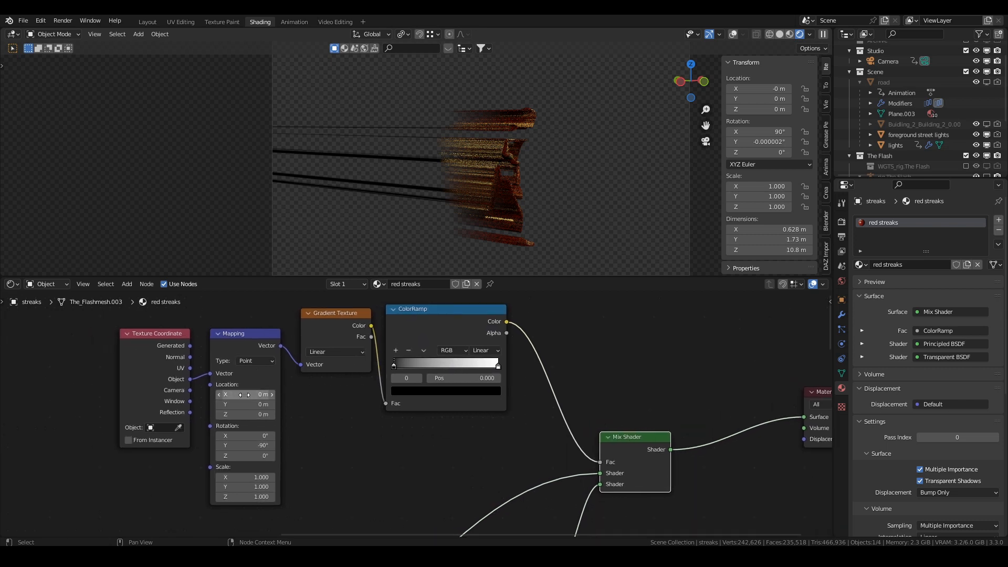
left_click_drag(253, 394, 229, 394)
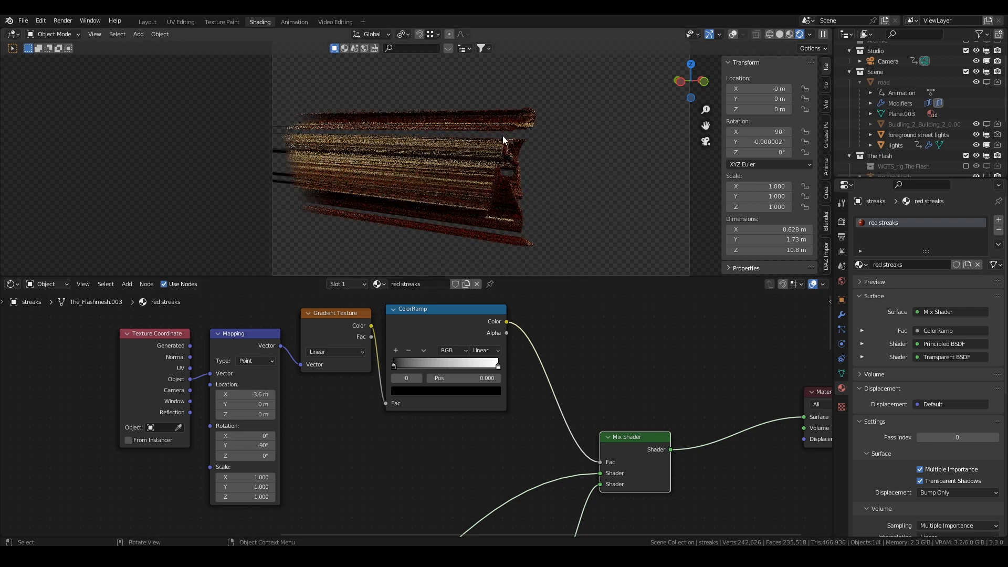
Play the animation to another pose and show The Flash mesh in the viewport to check it together with the streaks.
key("space")
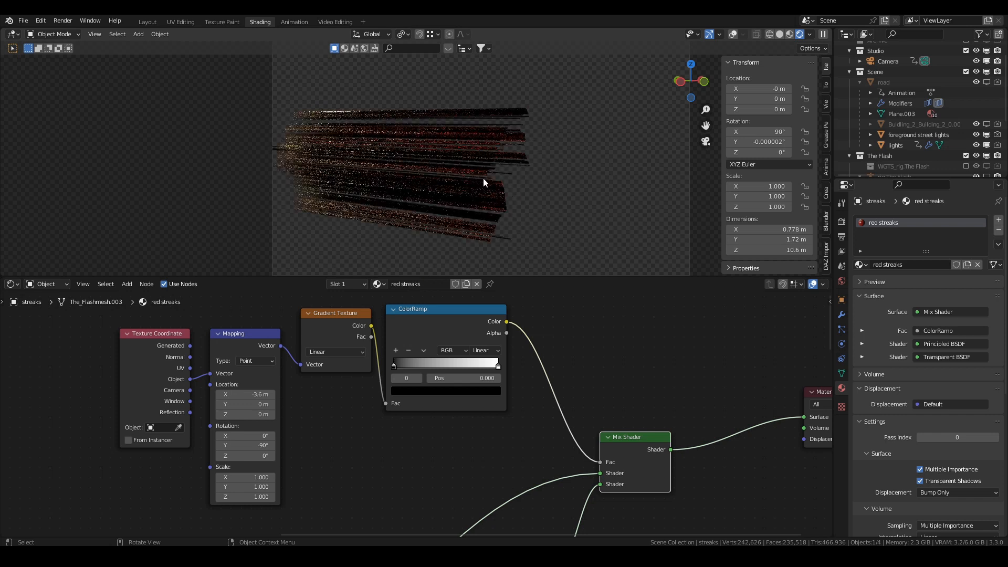
scroll(955, 122, "down", 5)
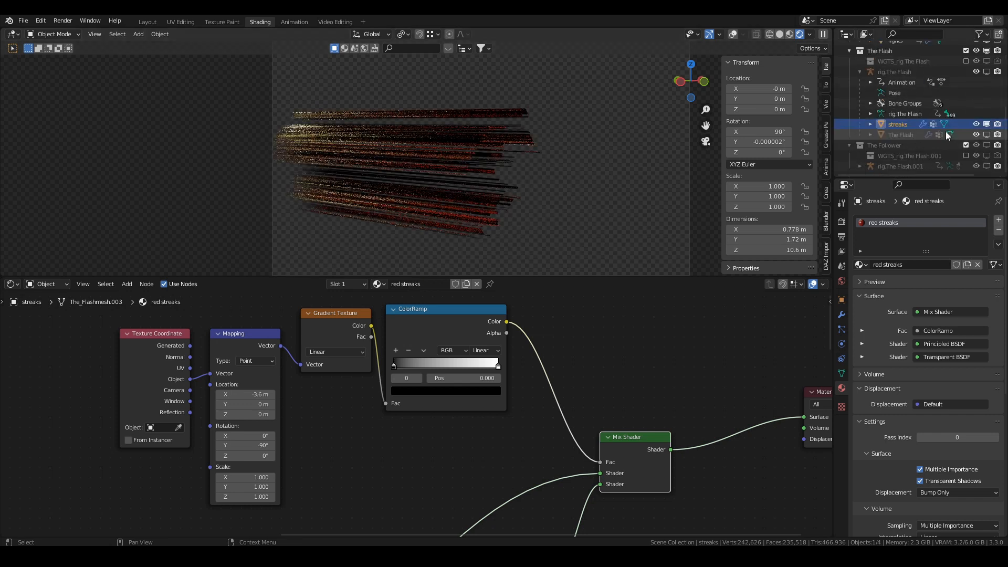
left_click(987, 134)
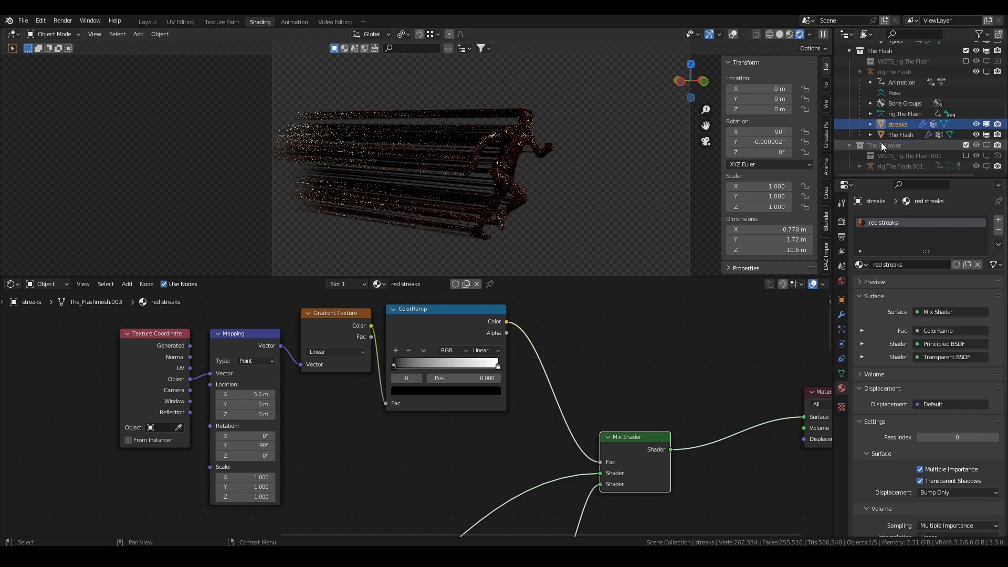
left_click(848, 146)
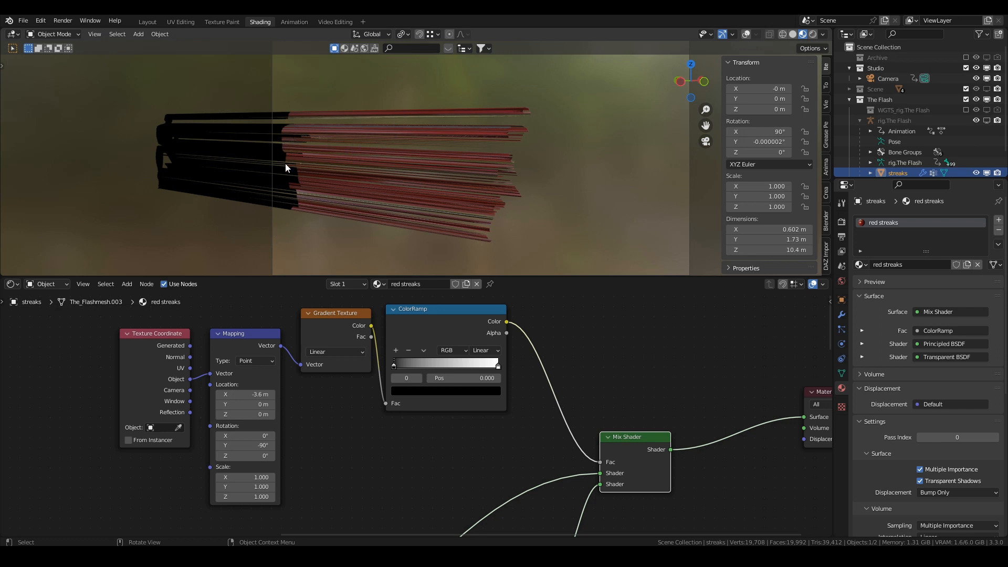
Move the Texture Coordinate and Mapping nodes together away from the Gradient Texture node to free space between them.
left_click_drag(92, 326, 243, 365)
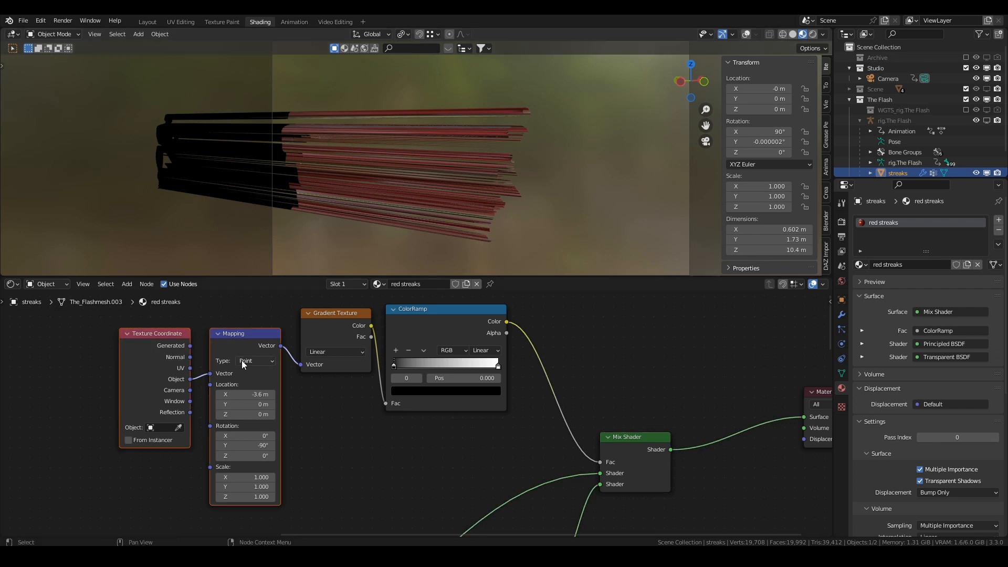
key("g")
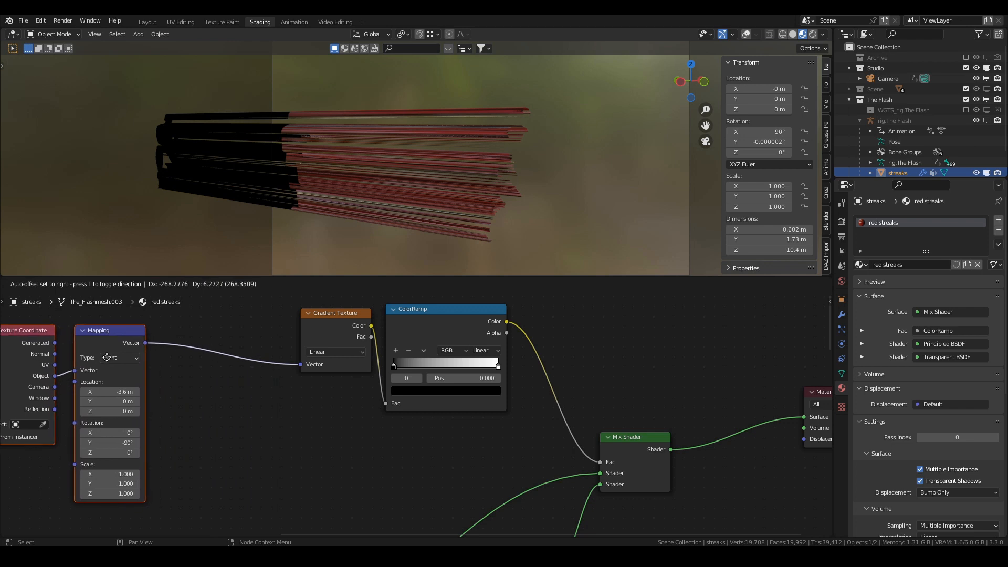
left_click(106, 358)
middle_click_drag(200, 377, 297, 410)
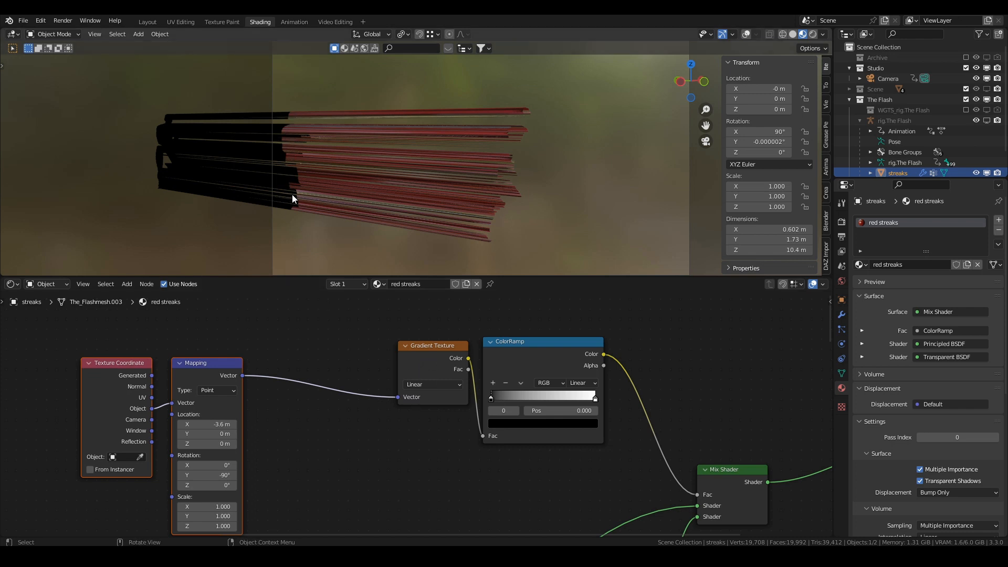
Insert a MixRGB node on the link between the Mapping node and the Gradient Texture.
key("shift+a")
left_click(327, 311)
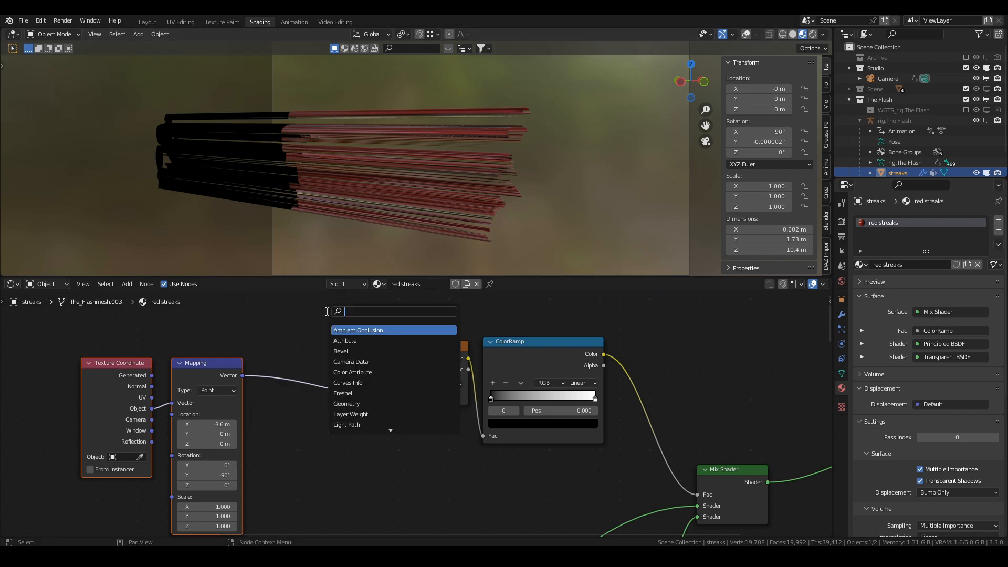
type("mix")
left_click(342, 331)
left_click(346, 394)
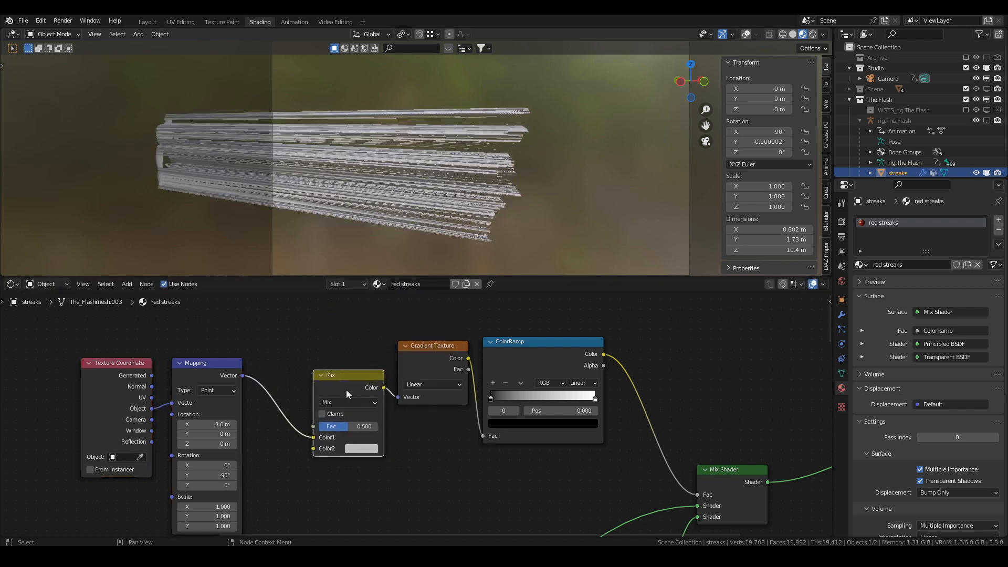
Shift the Texture Coordinate and Mapping nodes farther from the new Mix node.
middle_click_drag(344, 395, 464, 350)
left_click_drag(169, 326, 342, 410)
key("g")
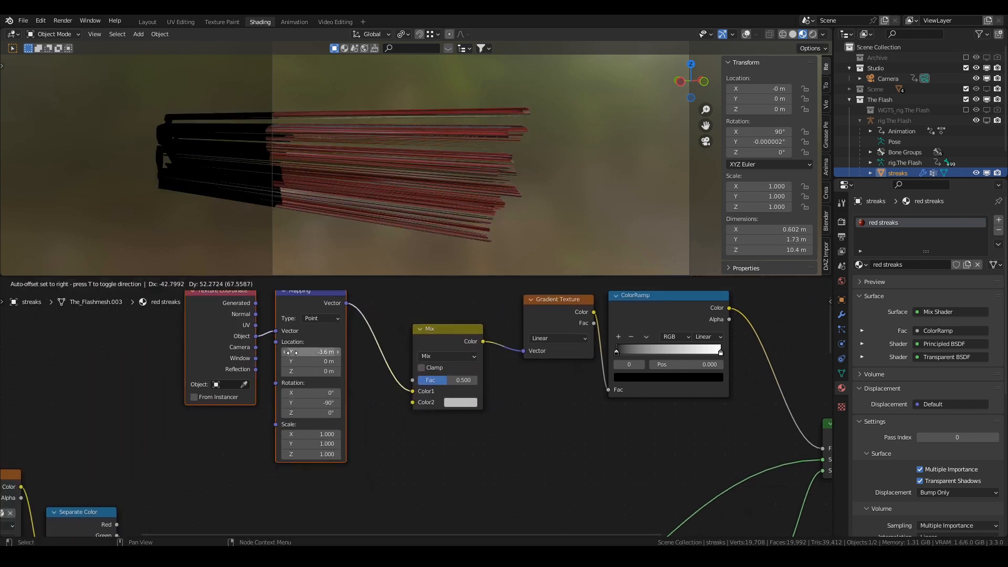
left_click(303, 364)
key("shift+a")
type("noise")
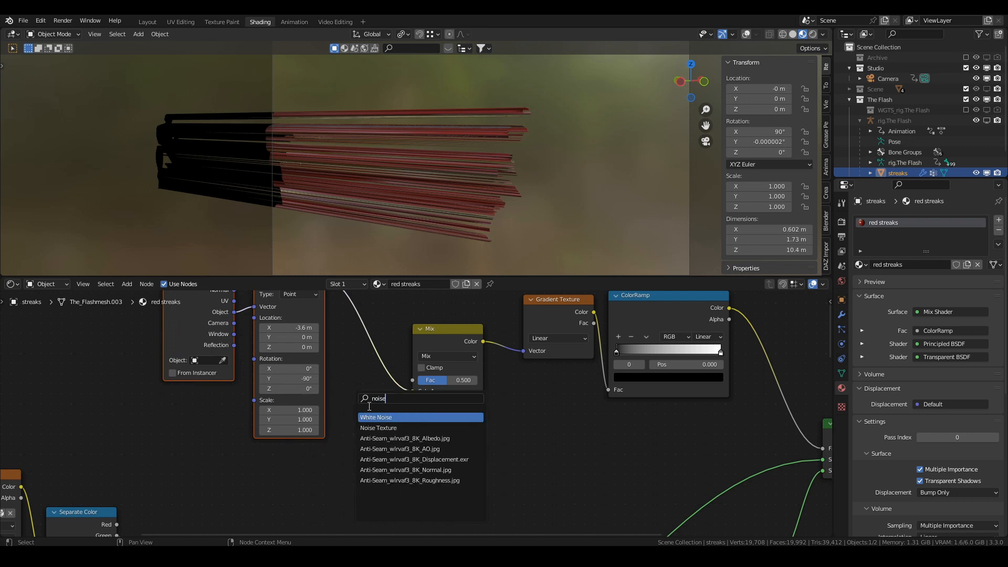
left_click(375, 417)
right_click(331, 461)
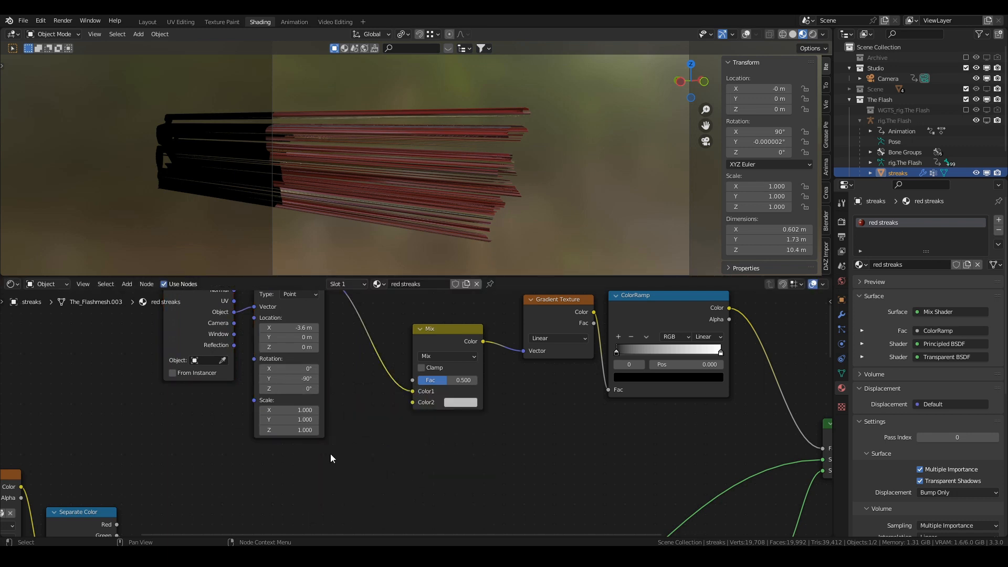
Add a Noise Texture node below the Mapping node and set the Mapping node's X location to -2.1 m.
key("shift+a")
left_click(314, 410)
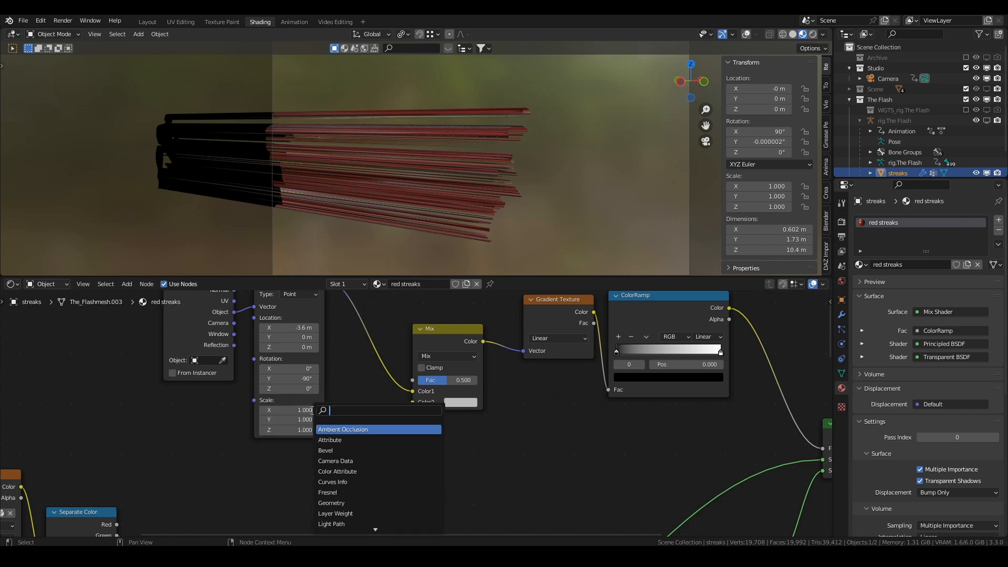
type("noise")
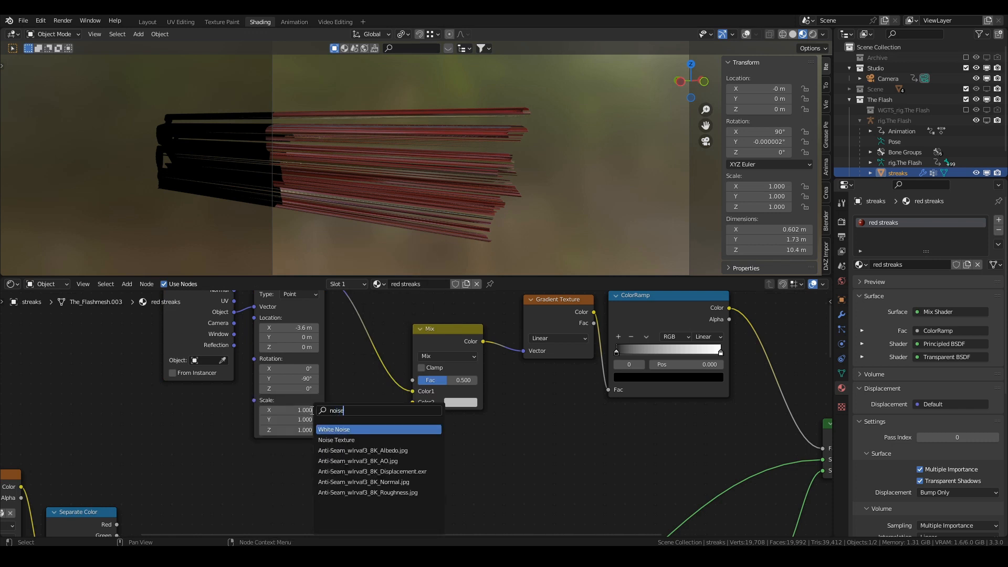
left_click(336, 440)
left_click(289, 470)
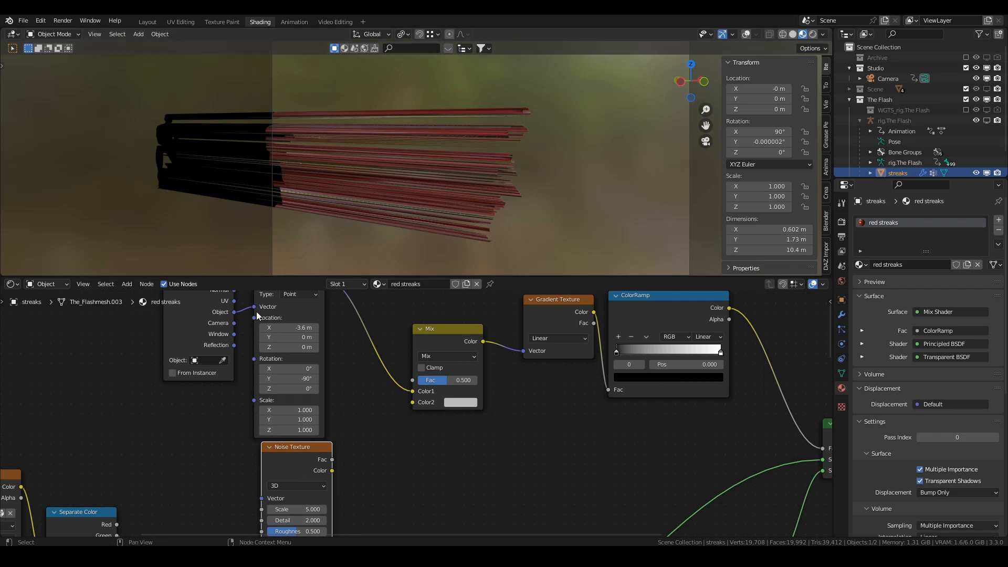
left_click_drag(277, 327, 286, 328)
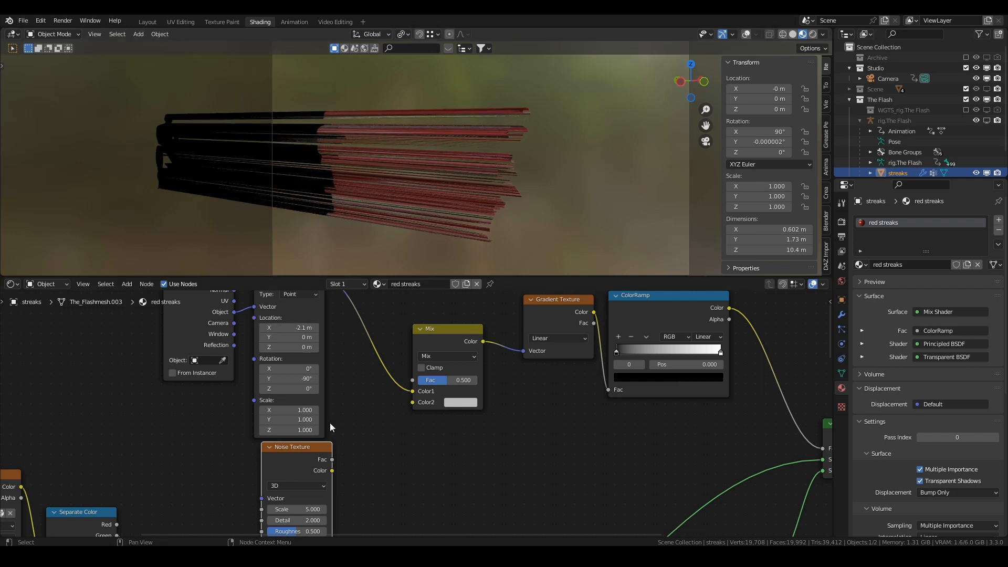
Connect the Noise Texture's Fac output to the Mix node's Color2 and set the noise scale to 3.200.
left_click_drag(332, 460, 413, 402)
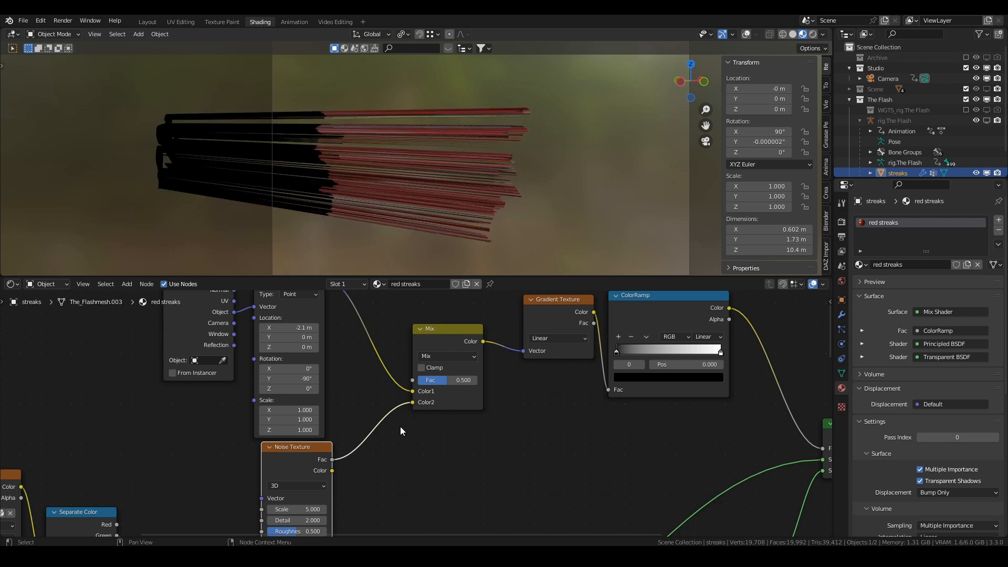
scroll(334, 179, "up", 4)
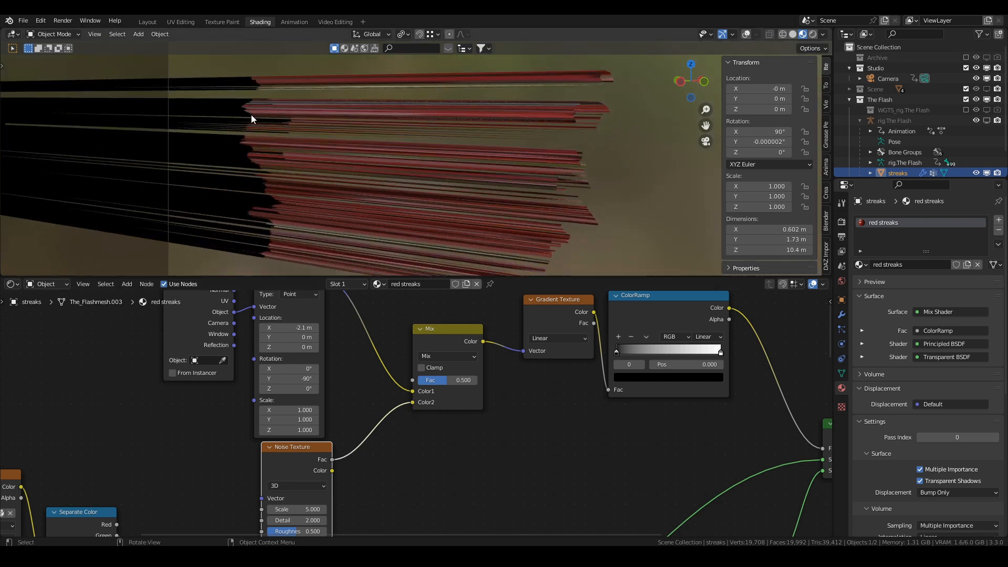
middle_click_drag(295, 502, 282, 430)
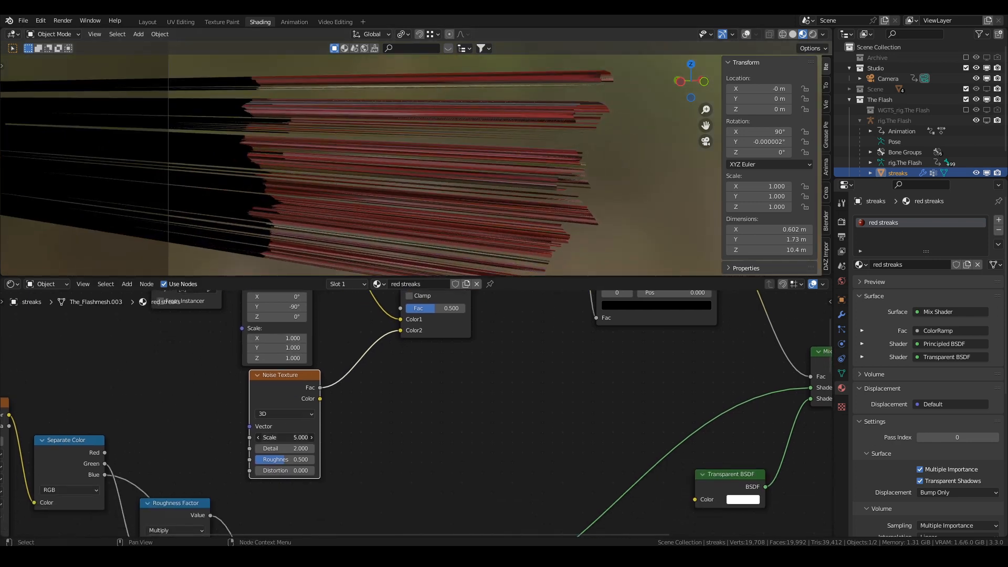
mouse_move(284, 438)
left_mouse_down()
mouse_move(358, 437)
mouse_move(257, 438)
mouse_move(272, 437)
left_mouse_up()
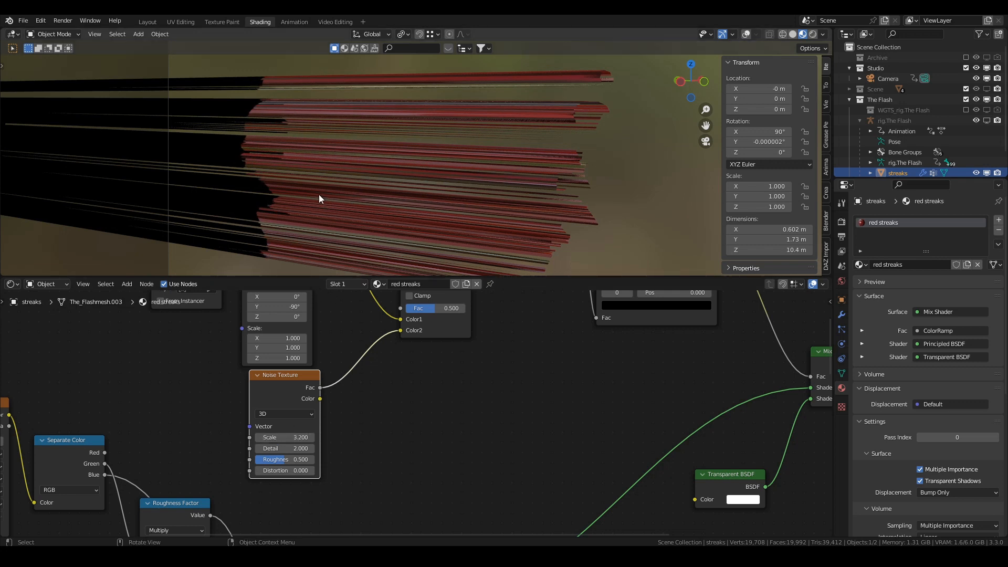
Set the Fac of the Mix node between Mapping and Gradient Texture to 0.717.
scroll(317, 337, "down", 5)
left_click_drag(59, 384, 248, 529)
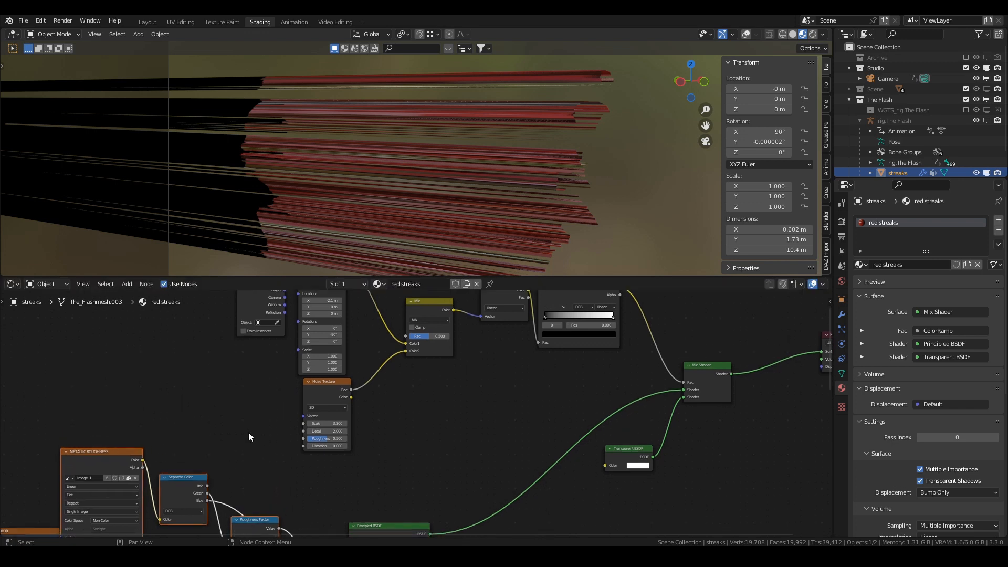
middle_click_drag(260, 408, 212, 433)
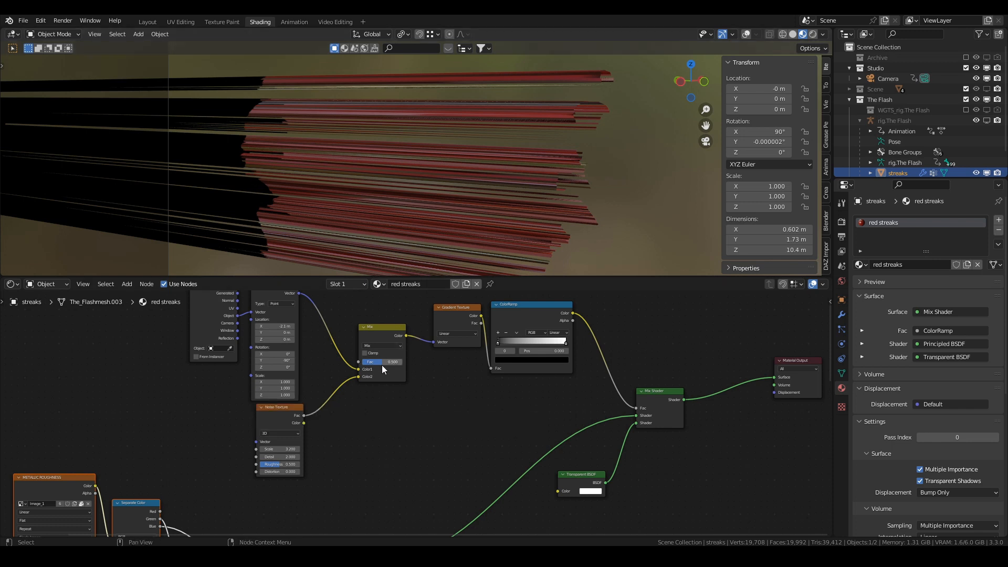
left_click_drag(382, 364, 391, 365)
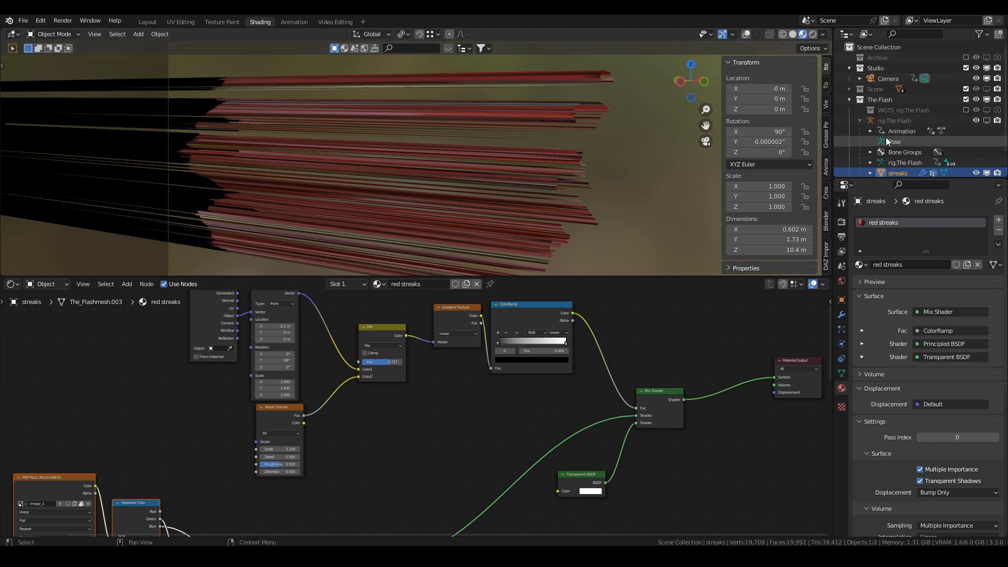
Toggle The Flash mesh's viewport visibility to check the noise-broken streaks together with the character.
scroll(943, 153, "down", 2)
left_click(988, 156)
scroll(942, 137, "up", 2)
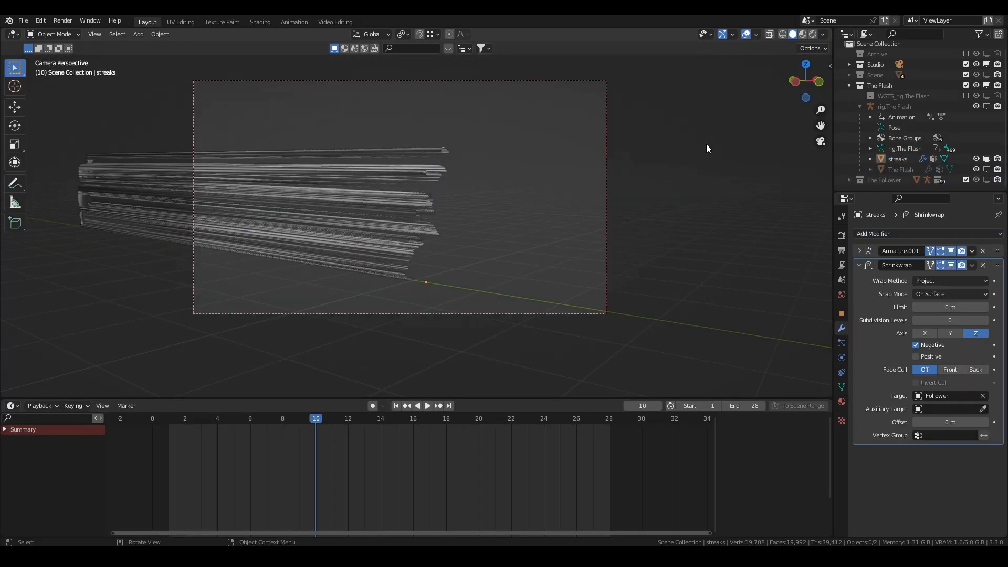
Duplicate the streaks object in place and rename the copy lightning.
left_click(413, 195)
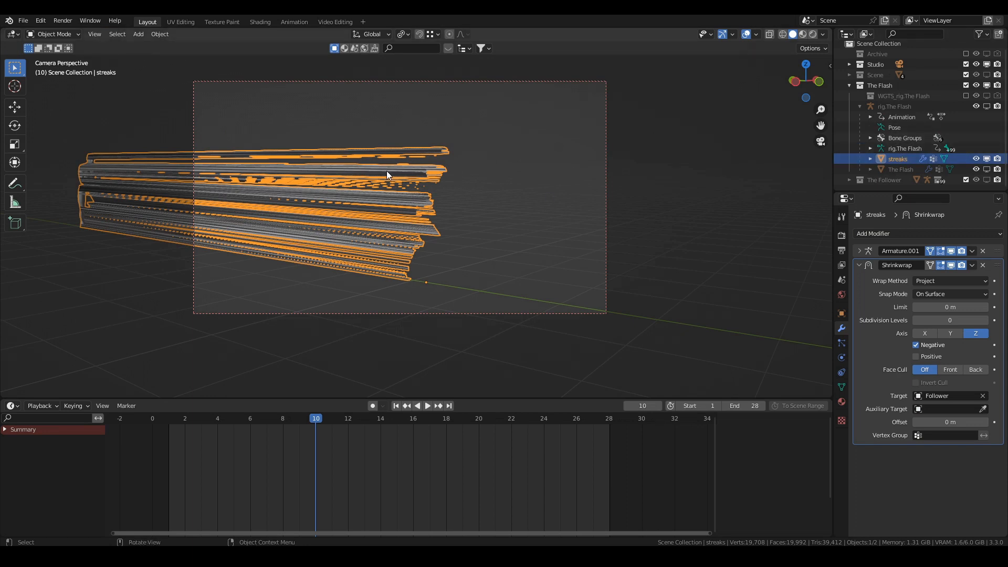
key("shift+d")
right_click(531, 176)
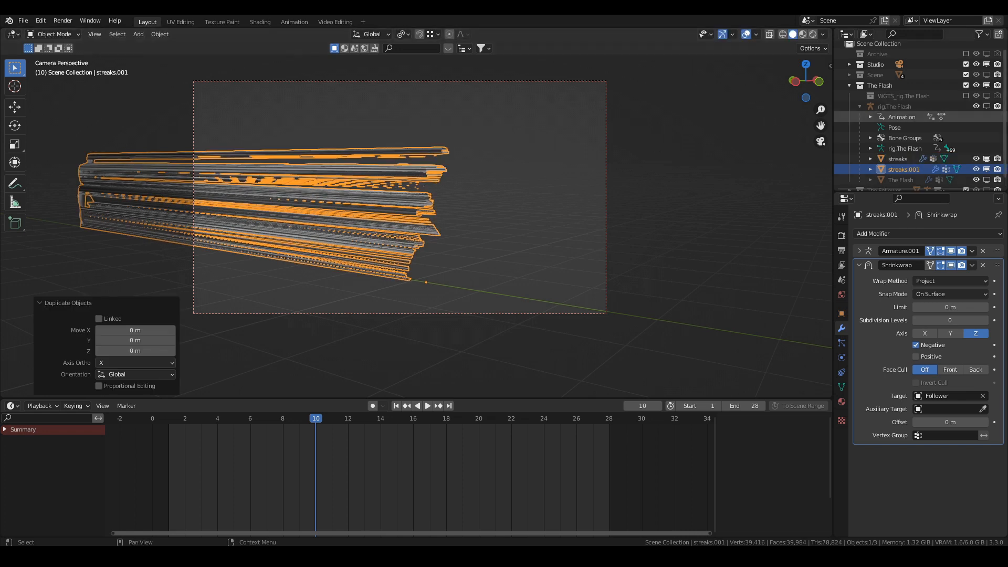
double_click(909, 172)
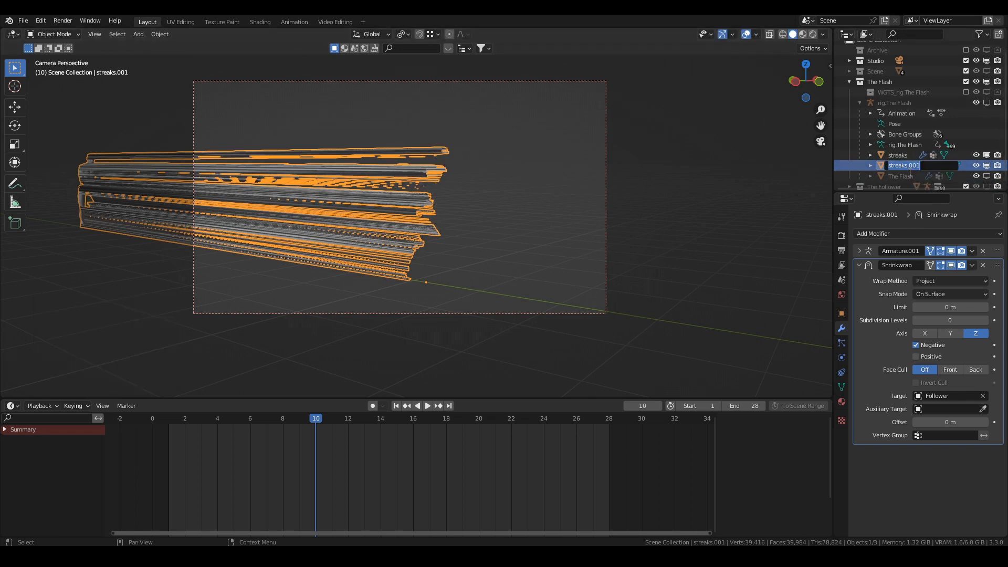
type("lightning")
key("Return")
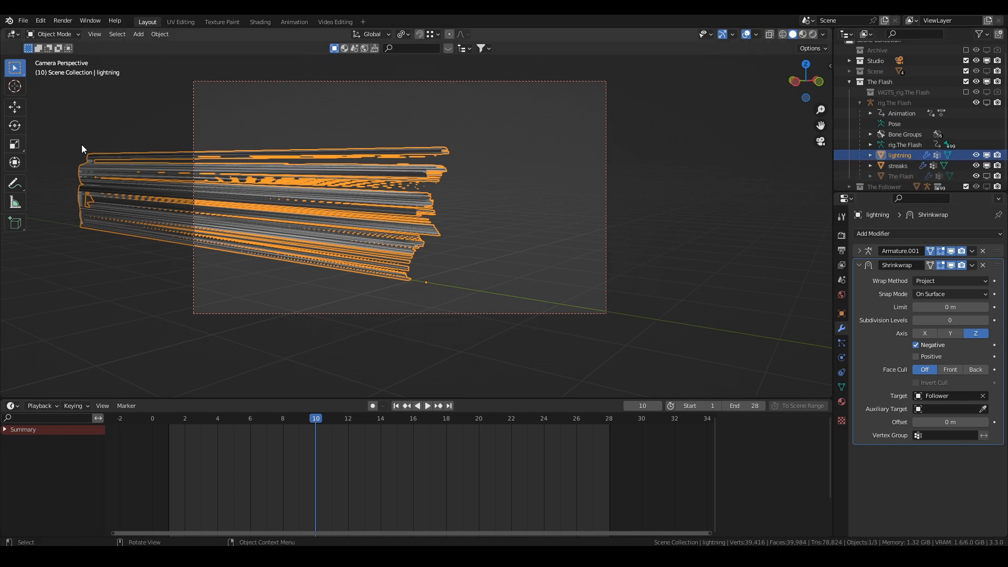
Remove the red streaks material from the lightning object and give it a new material named Lightning.
left_click(842, 402)
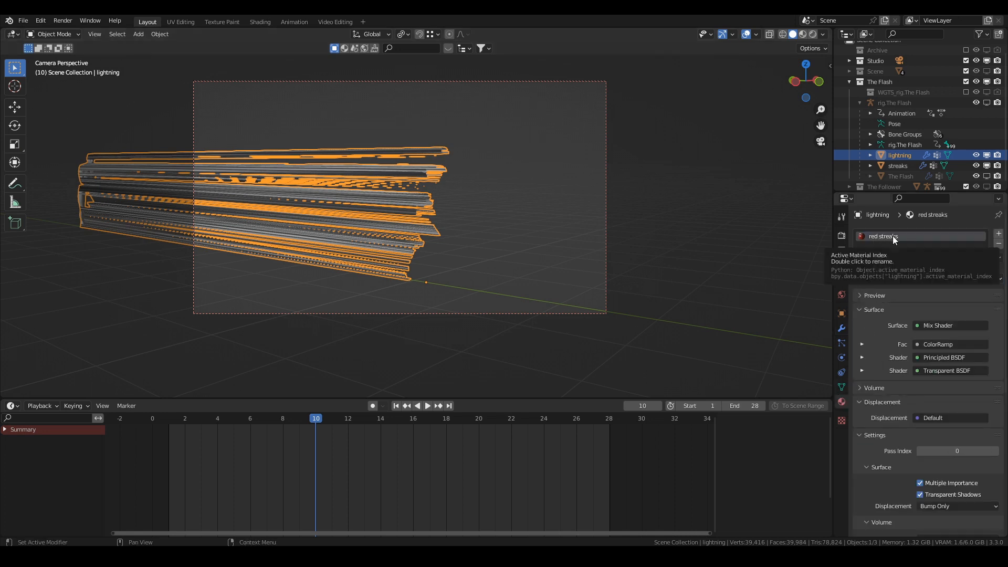
left_click(1000, 244)
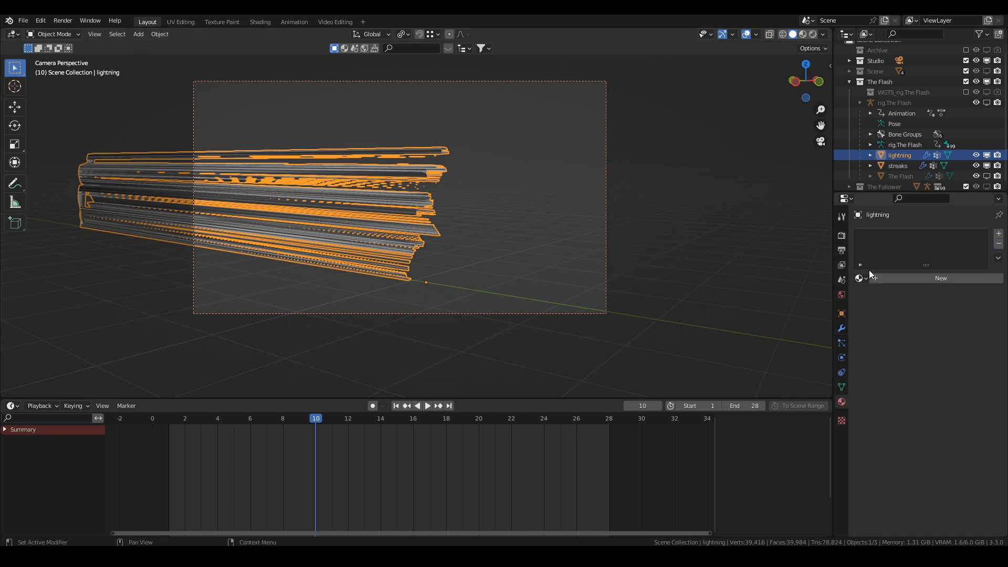
left_click(885, 277)
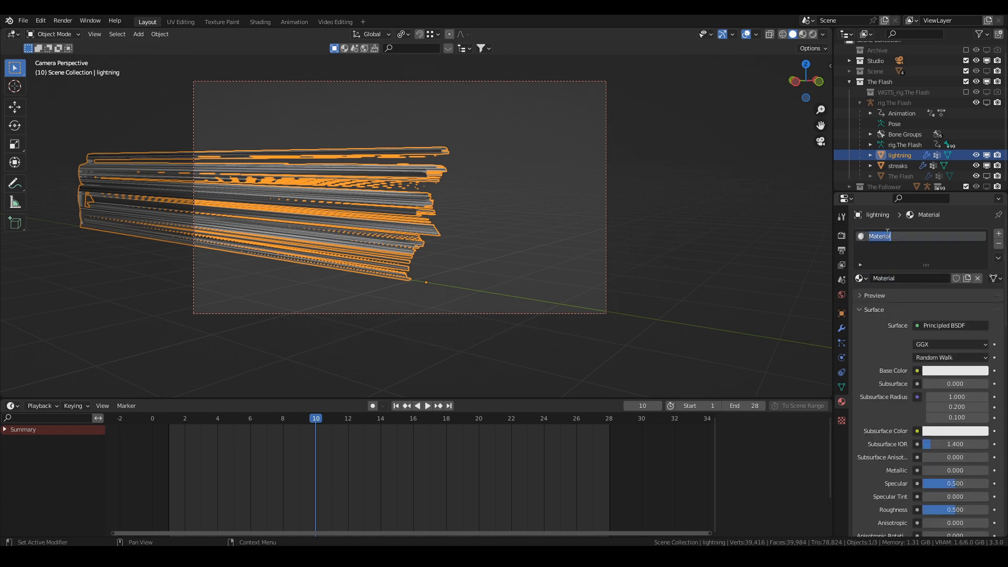
type("Lightning")
key("Return")
Bring up the Lightning material's node tree in the Shading workspace and hide the streaks object in the viewport.
left_click(268, 23)
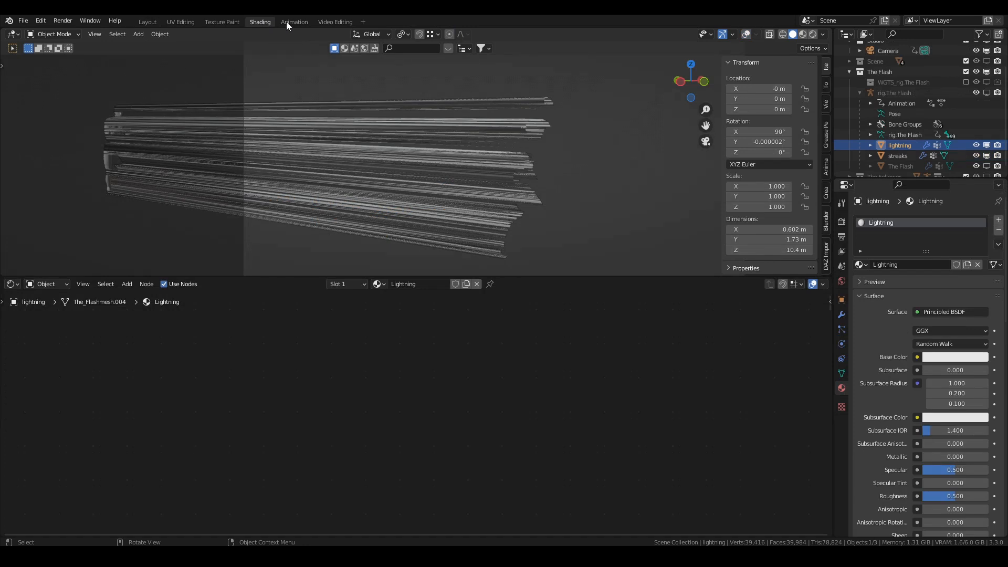
left_click(986, 155)
key("Home")
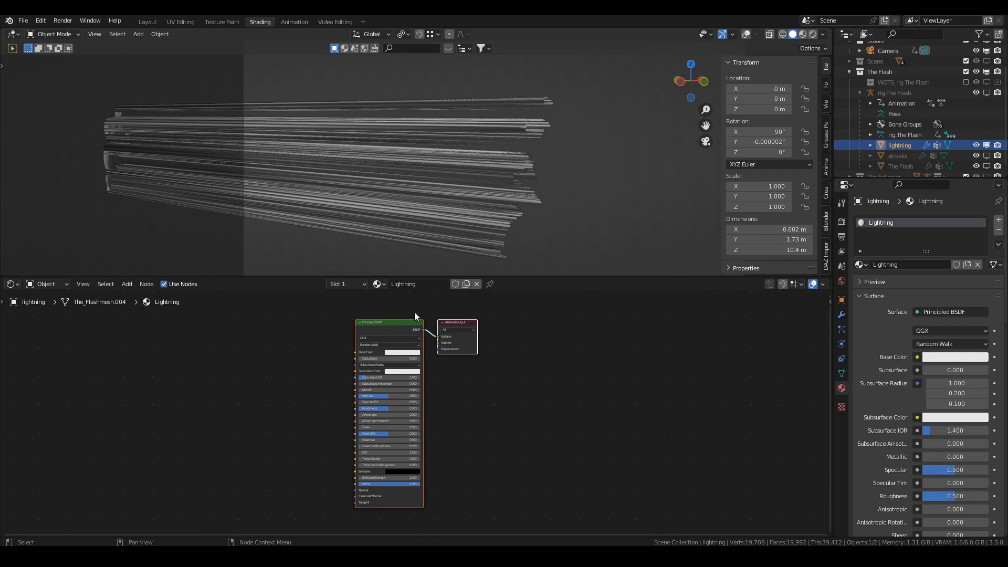
Replace the Lightning material's Principled BSDF with an Emission shader node.
left_click(380, 323)
key("x")
key("shift+a")
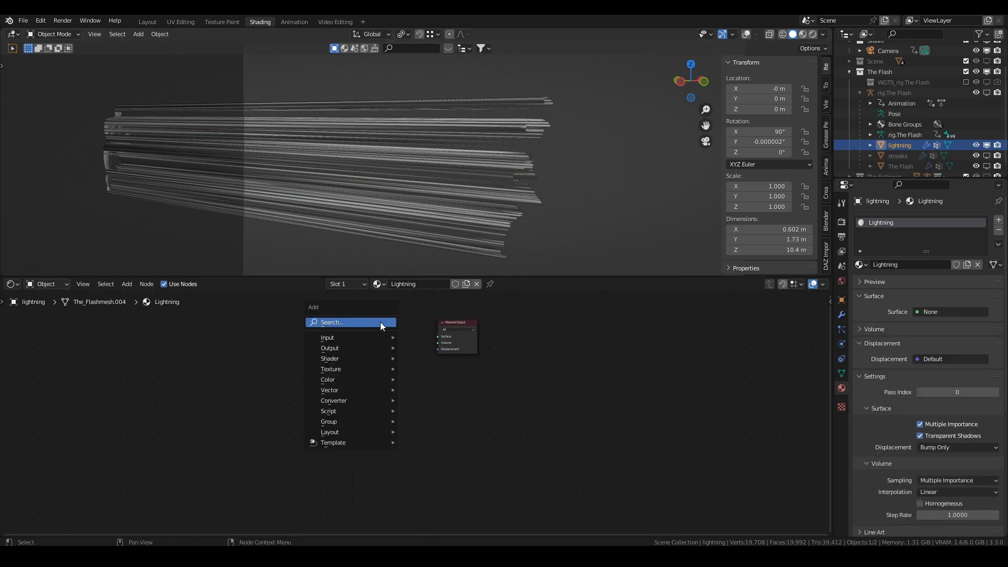
left_click(380, 322)
type("emi")
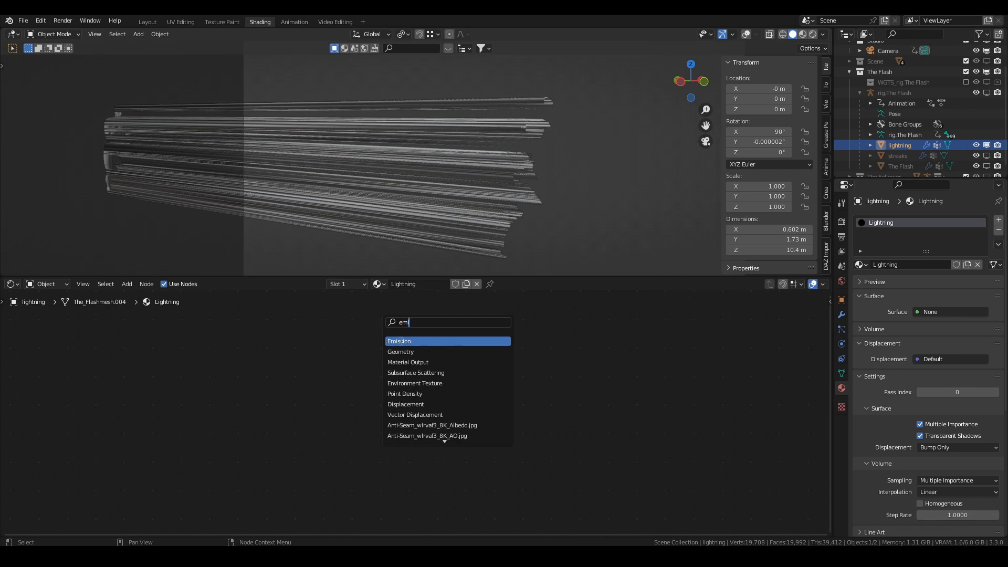
key("Return")
left_click(308, 380)
Add a Transparent BSDF node directly below the Emission node.
key("shift+a")
left_click(307, 378)
type("tra")
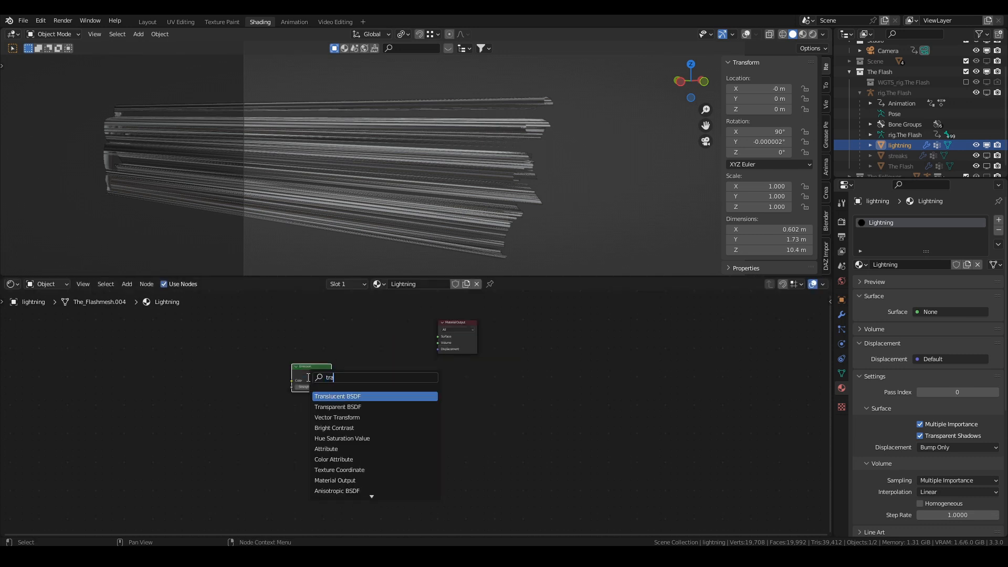
key("Down")
key("Return")
left_click(328, 426)
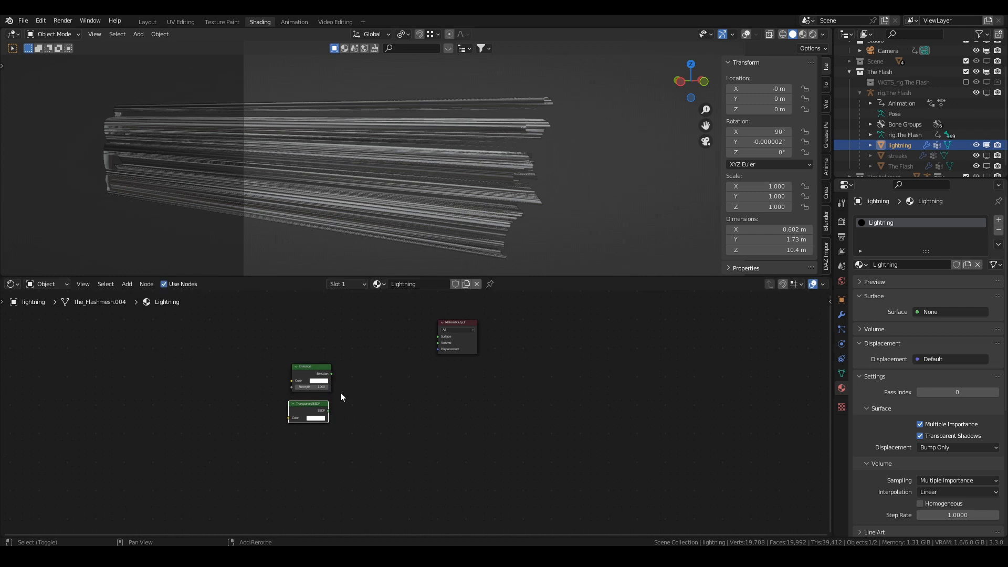
Add a Mix Shader combining Emission and Transparent BSDF, and connect its output to the Material Output's Surface.
key("shift+a")
left_click(338, 390)
type("mix")
key("Down")
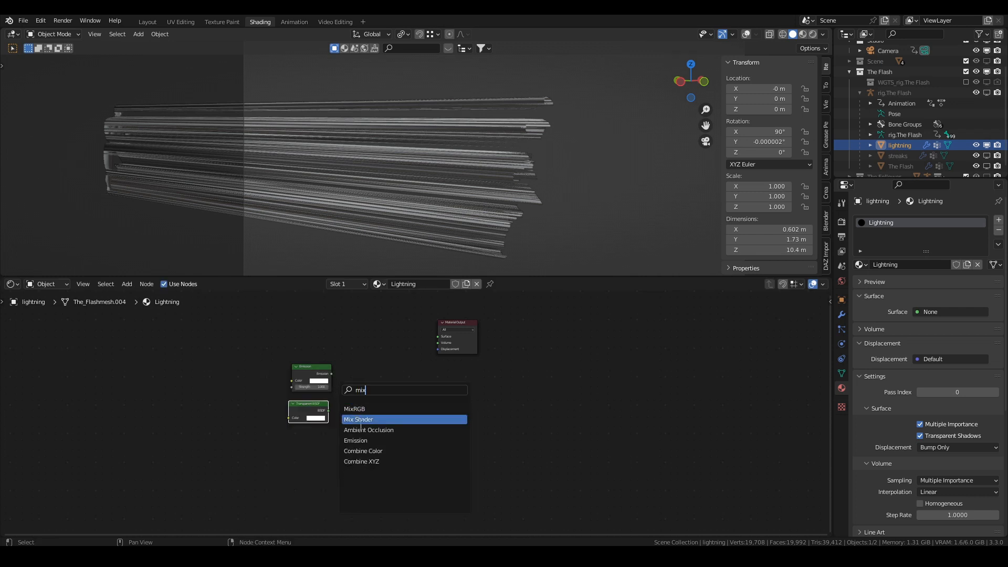
key("Return")
left_click(377, 389)
left_click_drag(332, 373, 352, 376)
left_click_drag(329, 410, 438, 337)
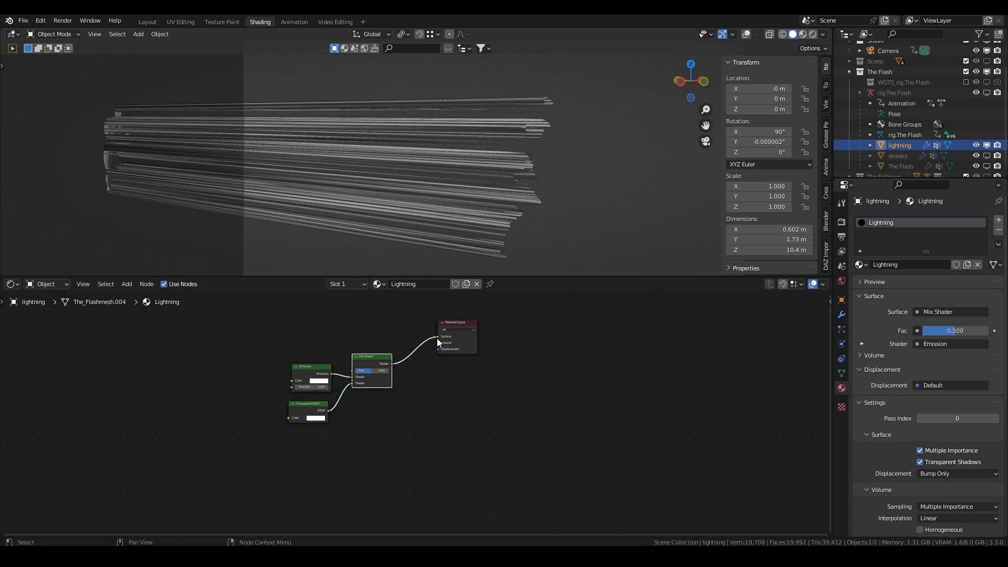
Colour the Lightning material's Emission node a saturated golden yellow and show the viewport in Material Preview shading.
left_click(319, 382)
left_click(343, 331)
left_click(322, 330)
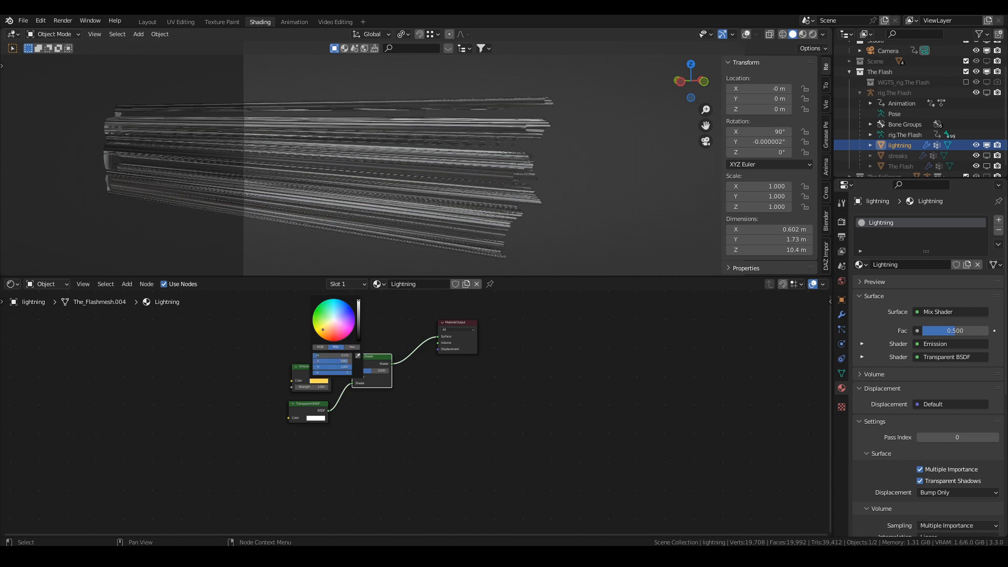
left_click(803, 34)
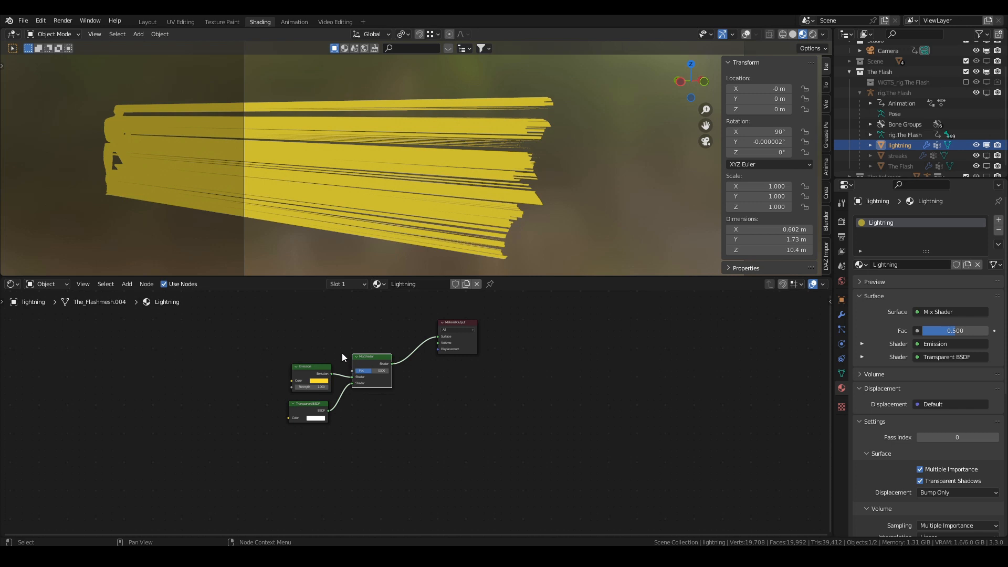
scroll(342, 363, "up", 4)
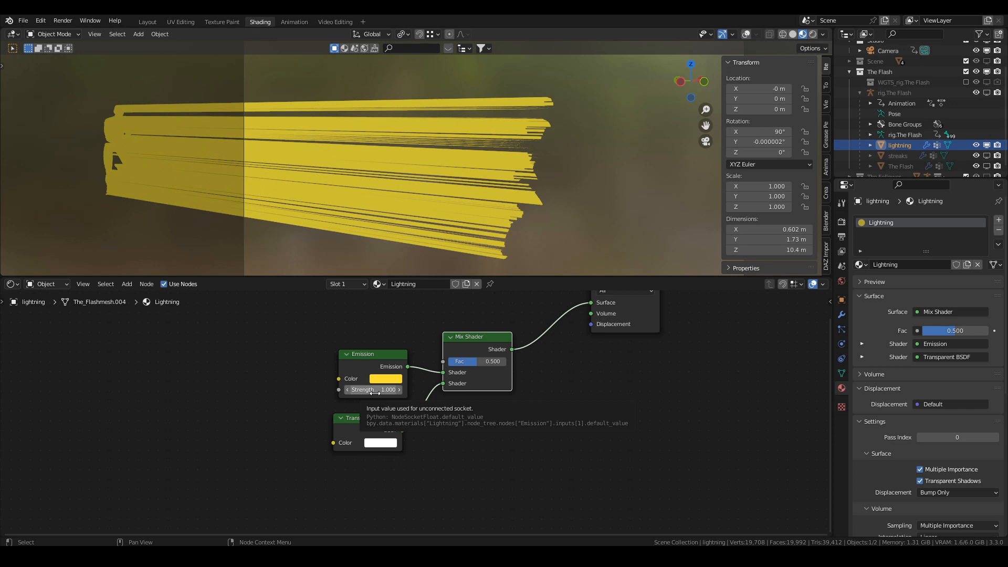
left_click(388, 378)
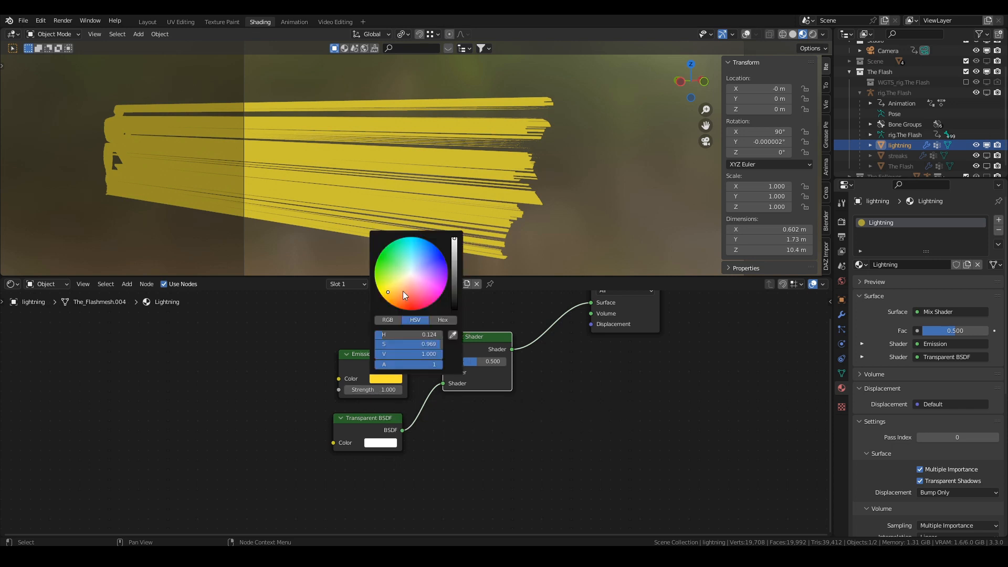
left_click(384, 379)
left_click_drag(388, 291, 386, 293)
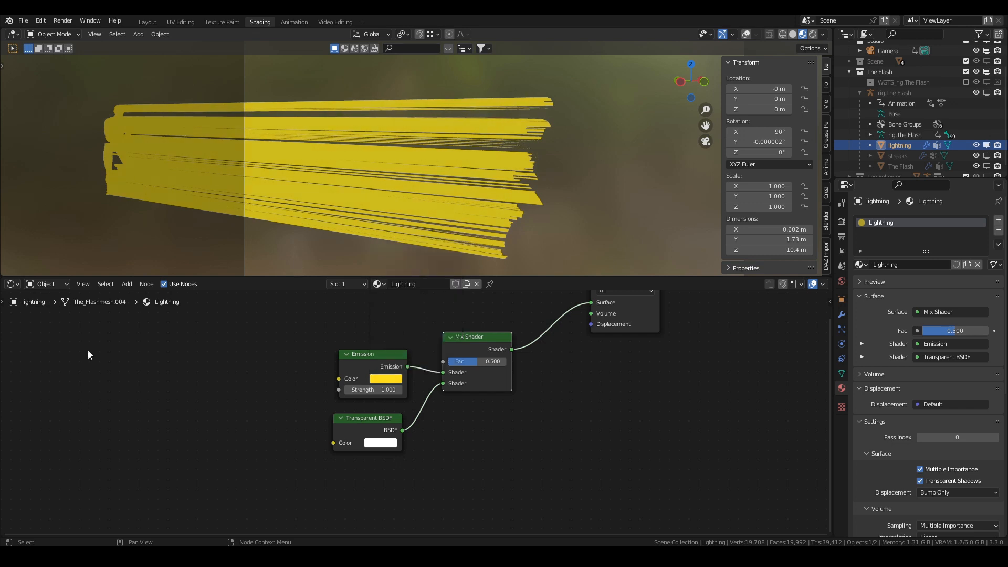
Add a Wave Texture node above and to the left of the Emission node.
middle_click_drag(483, 345, 444, 414)
left_click_drag(443, 409, 450, 372)
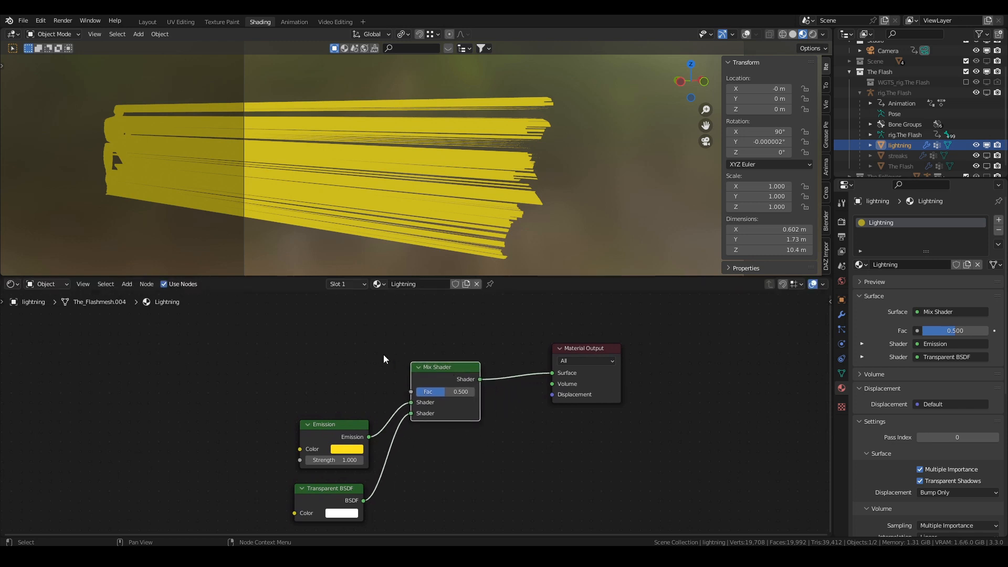
key("shift+a")
type("wa")
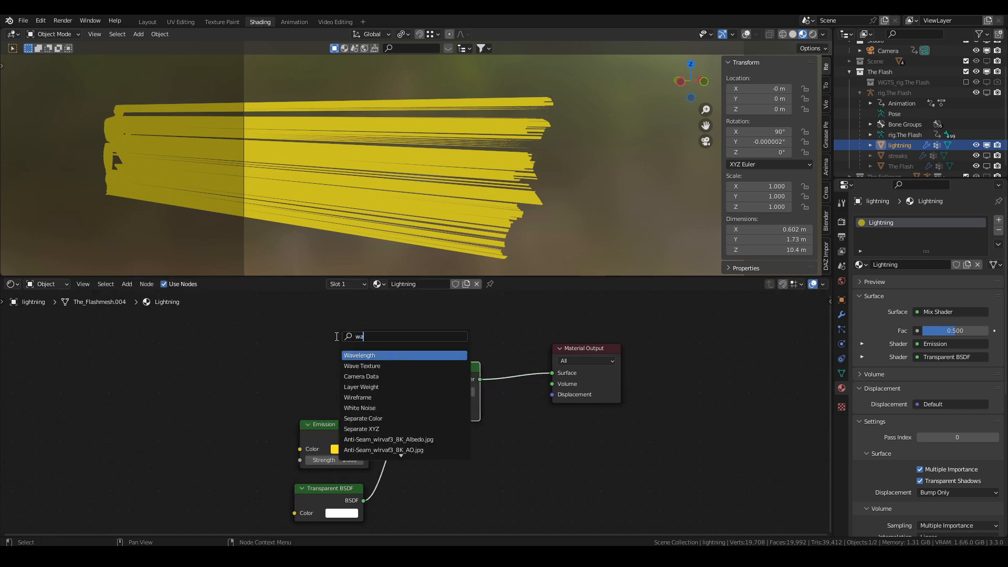
type("ve")
key("Down")
key("Return")
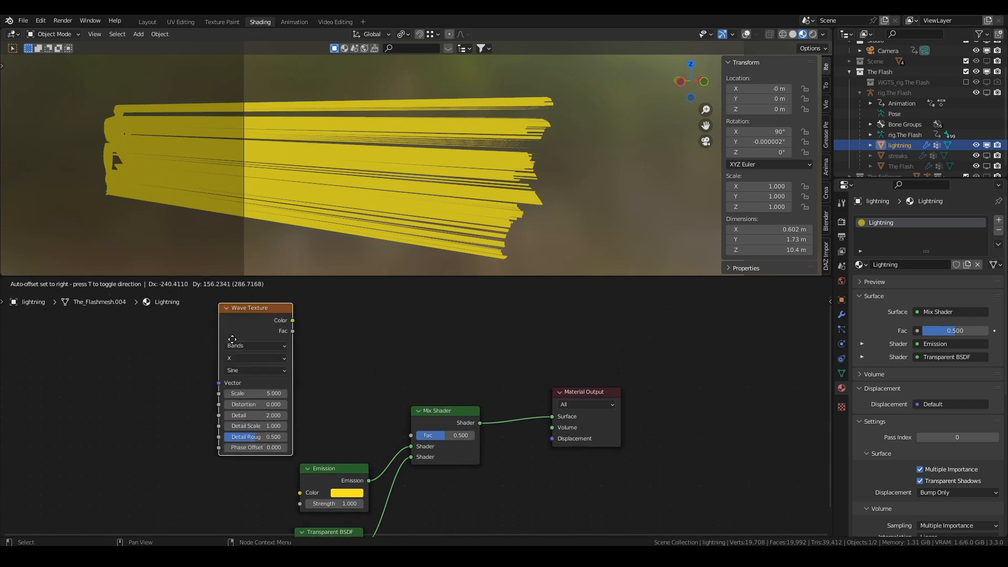
left_click(210, 327)
Add a ColorRamp fed by the Wave Texture's Color, and connect the ramp's Color to the Mix Shader's Fac.
key("shift+a")
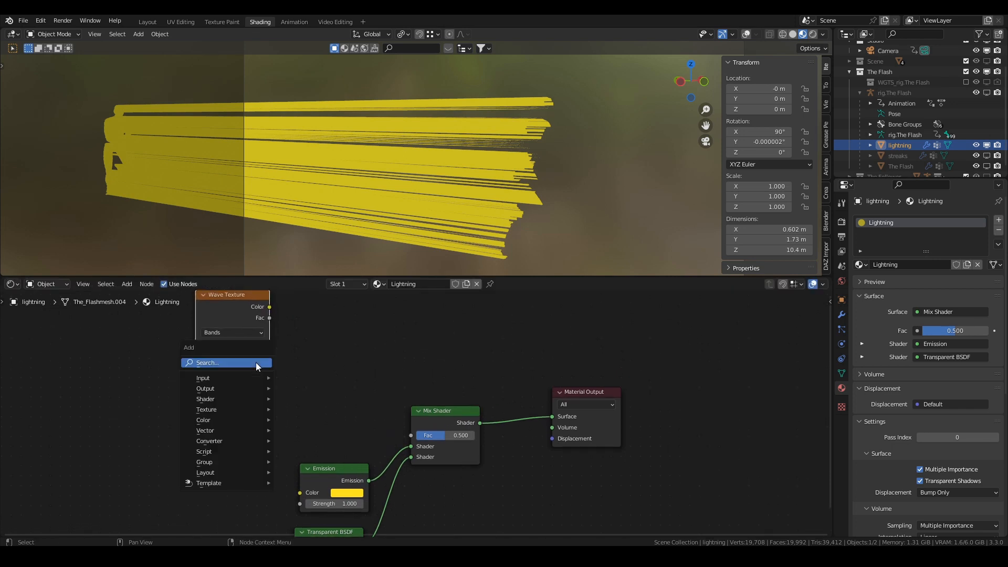
type("colo")
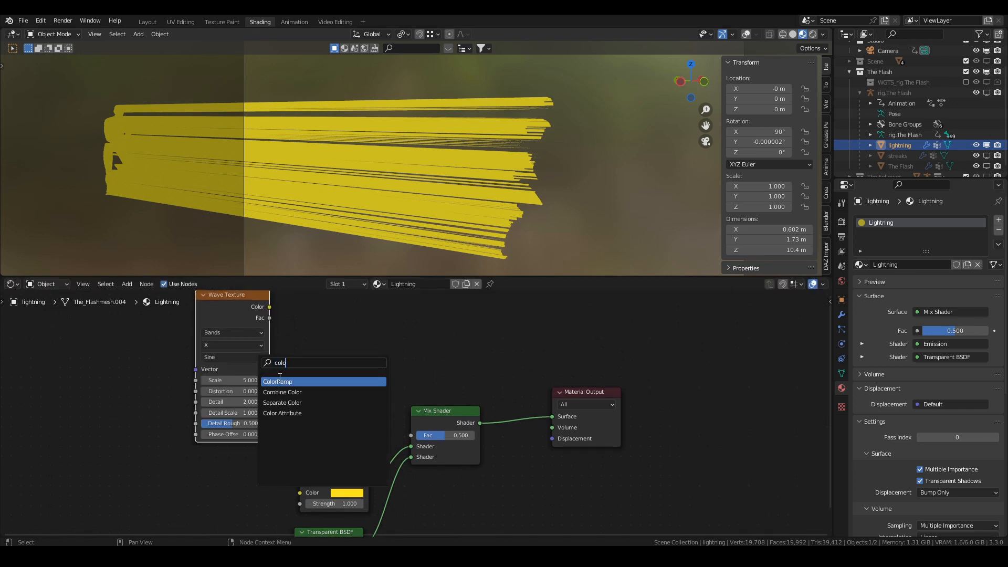
key("Return")
left_click(307, 320)
left_click_drag(268, 307, 283, 401)
left_click_drag(400, 322, 406, 434)
left_click(442, 412)
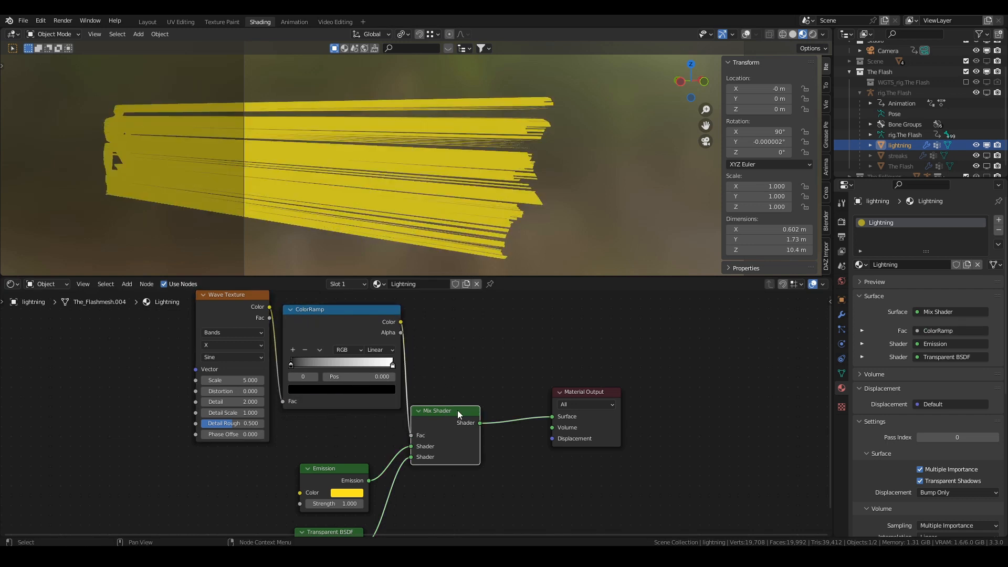
left_click_drag(458, 410, 487, 404)
Set the Wave Texture's bands direction to Y and move the ColorRamp's white stop to about 0.405.
middle_click_drag(232, 384, 325, 392)
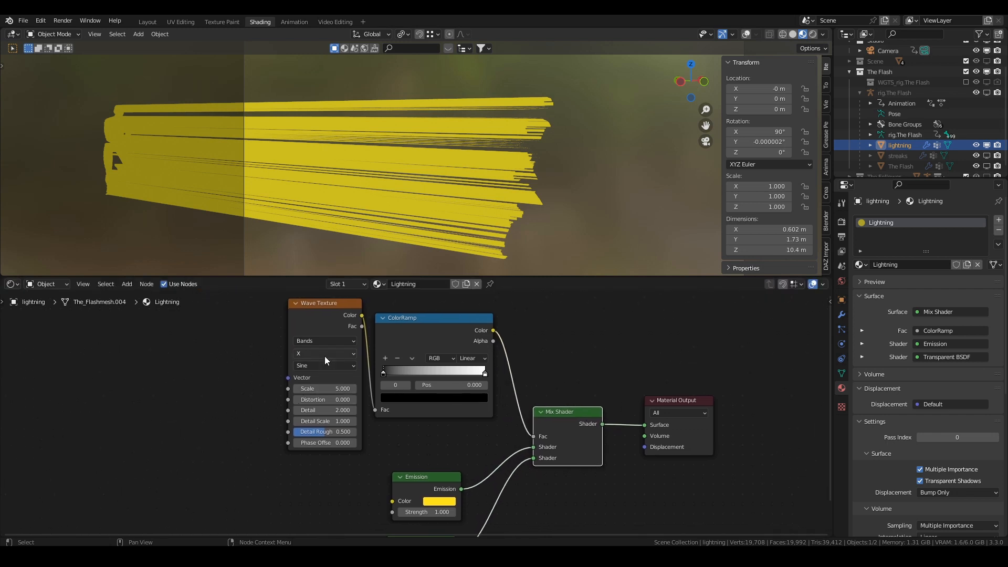
left_click(304, 354)
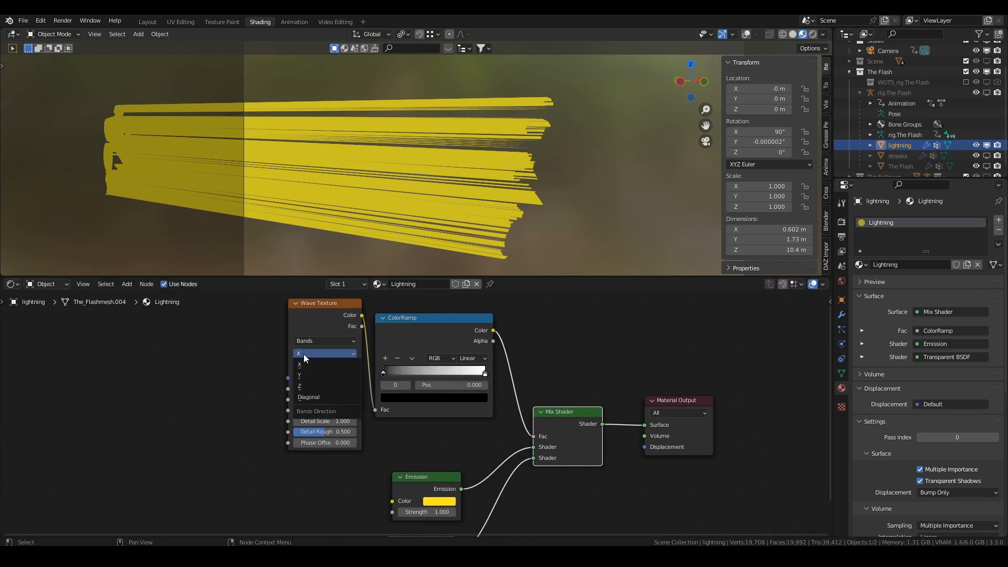
left_click(304, 376)
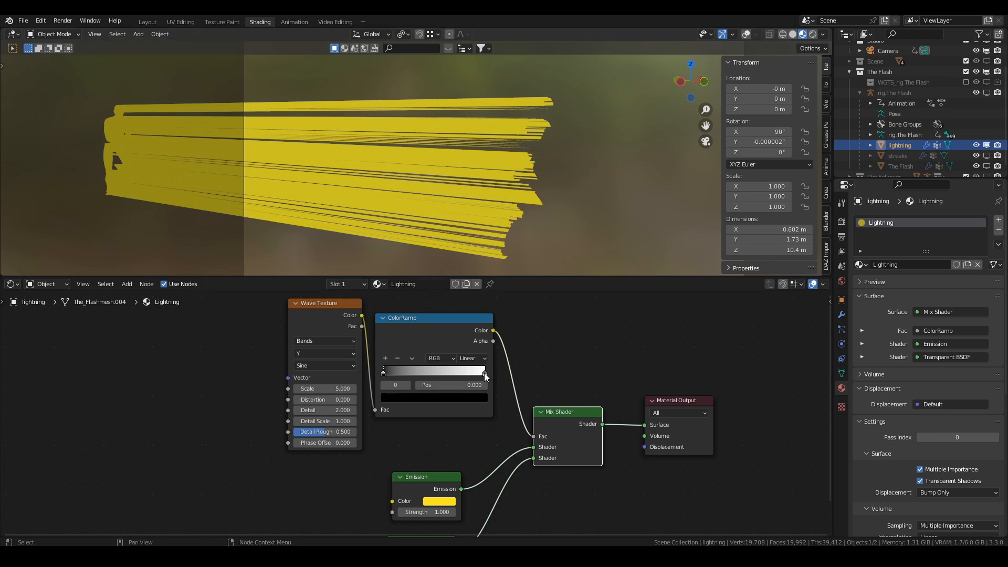
left_click_drag(484, 373, 422, 373)
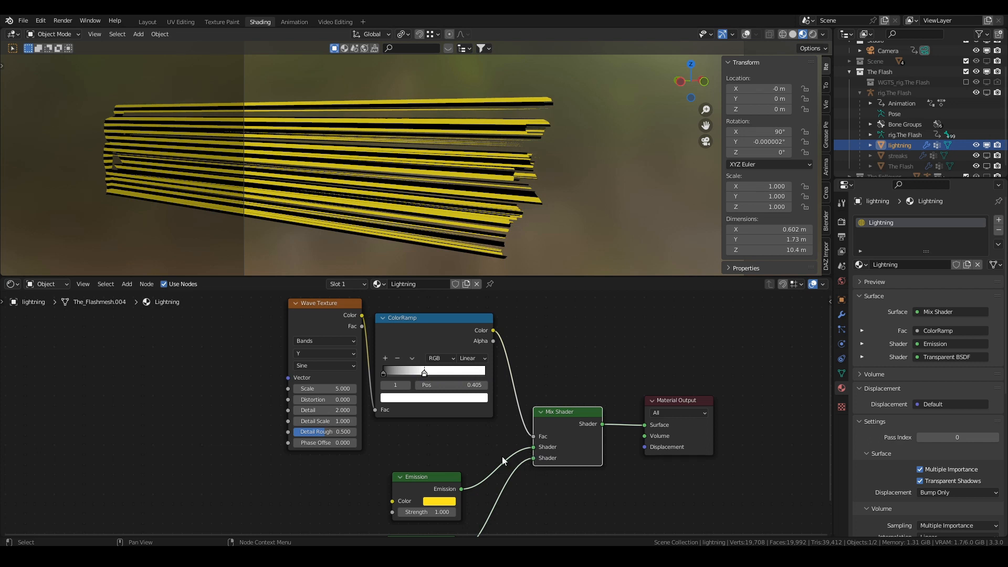
Try swapping the Mix Shader's two shader inputs with the ColorRamp's white stop at 1.000, and swap them back.
middle_click_drag(477, 477, 445, 406)
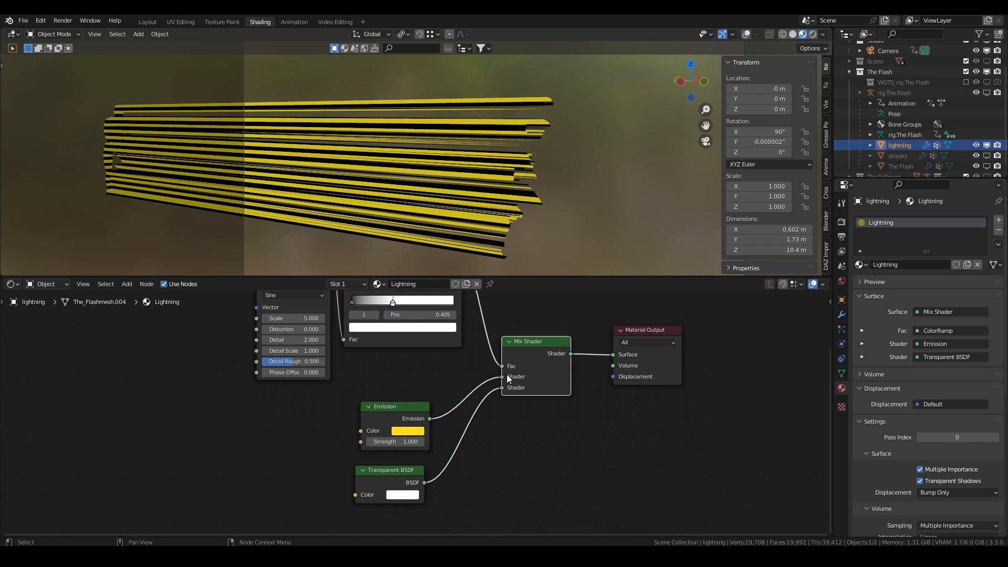
middle_click_drag(505, 389, 506, 423)
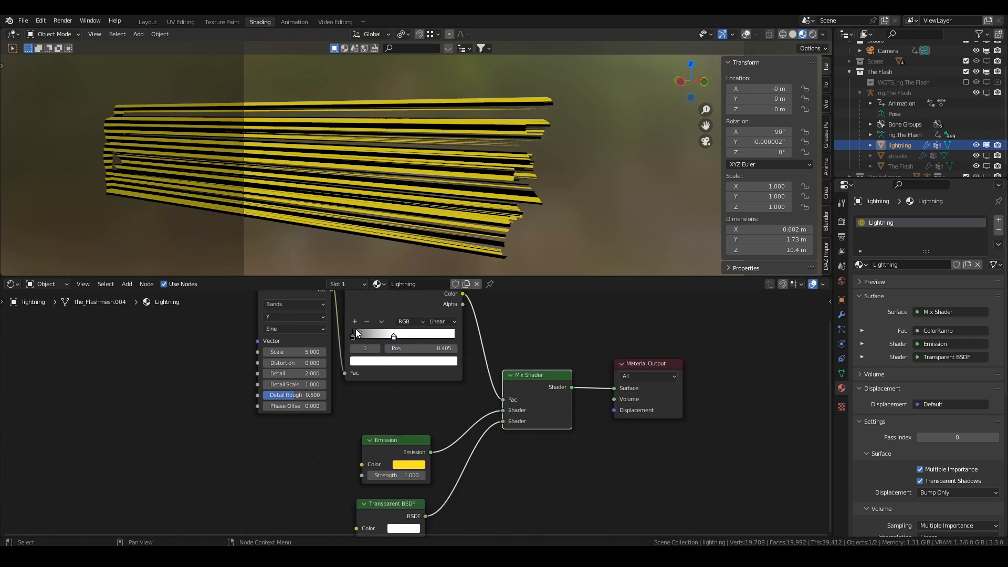
left_click_drag(503, 411, 503, 422)
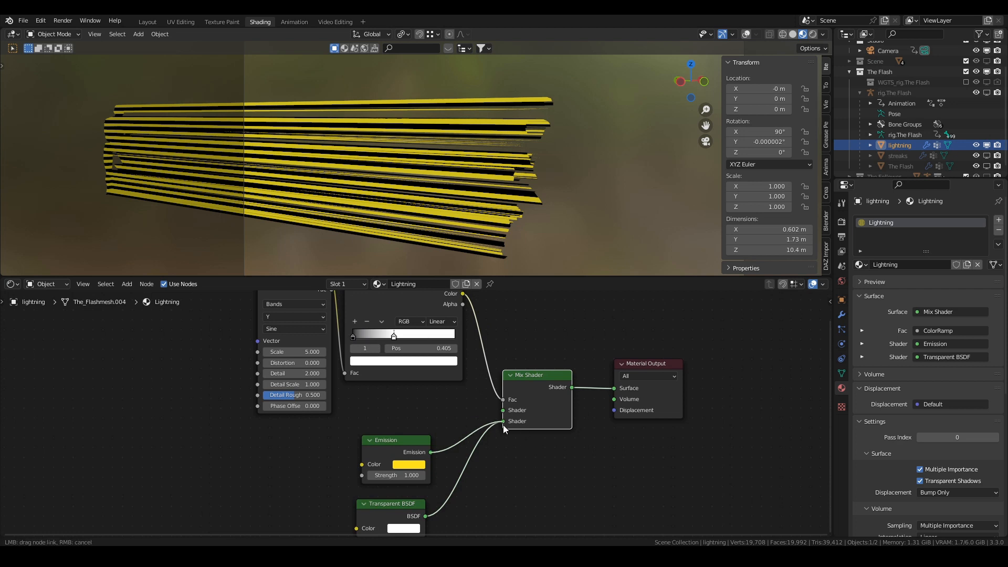
left_click_drag(394, 337, 457, 337)
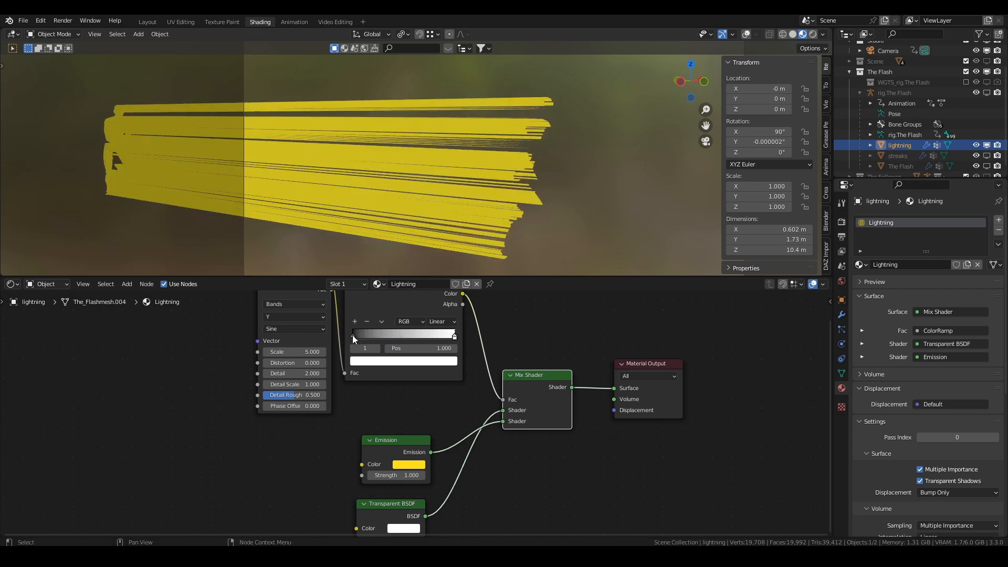
mouse_move(352, 335)
left_mouse_down()
mouse_move(426, 335)
mouse_move(348, 336)
left_mouse_up()
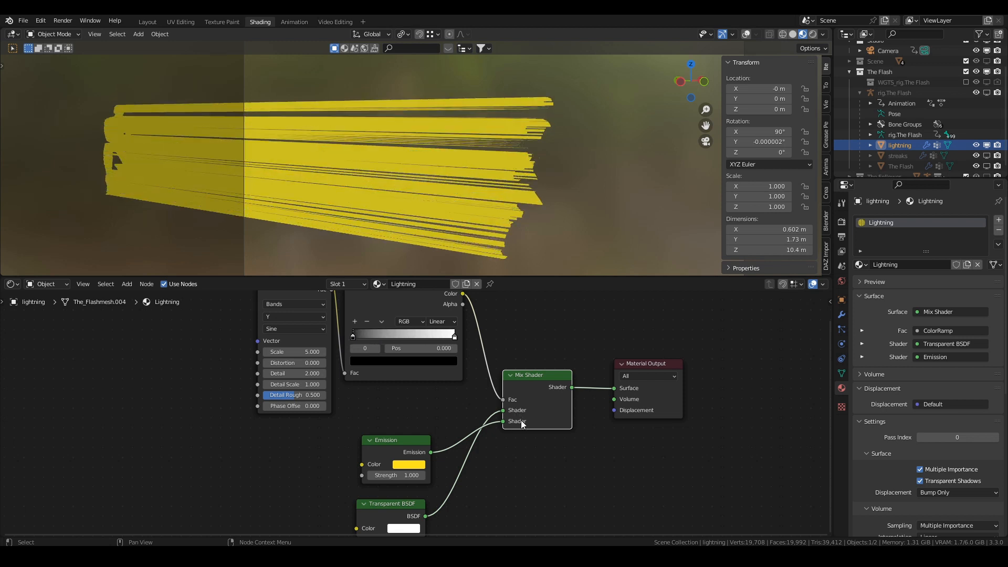
left_click_drag(501, 423, 503, 409)
Set the Wave Texture's Scale to 1 and move the ColorRamp's white stop to about 0.032.
left_click_drag(454, 336, 376, 336)
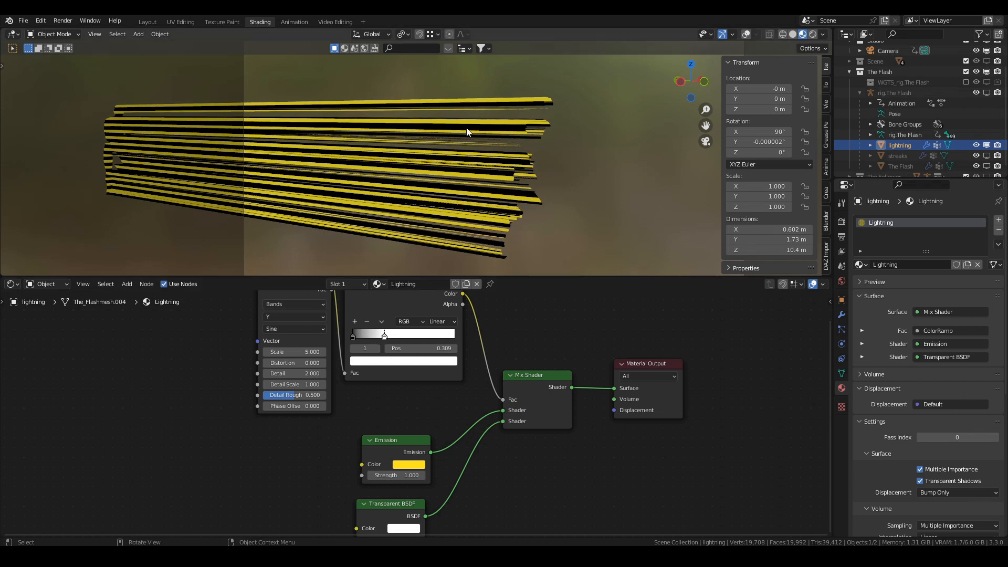
left_click(306, 352)
type("1")
key("Return")
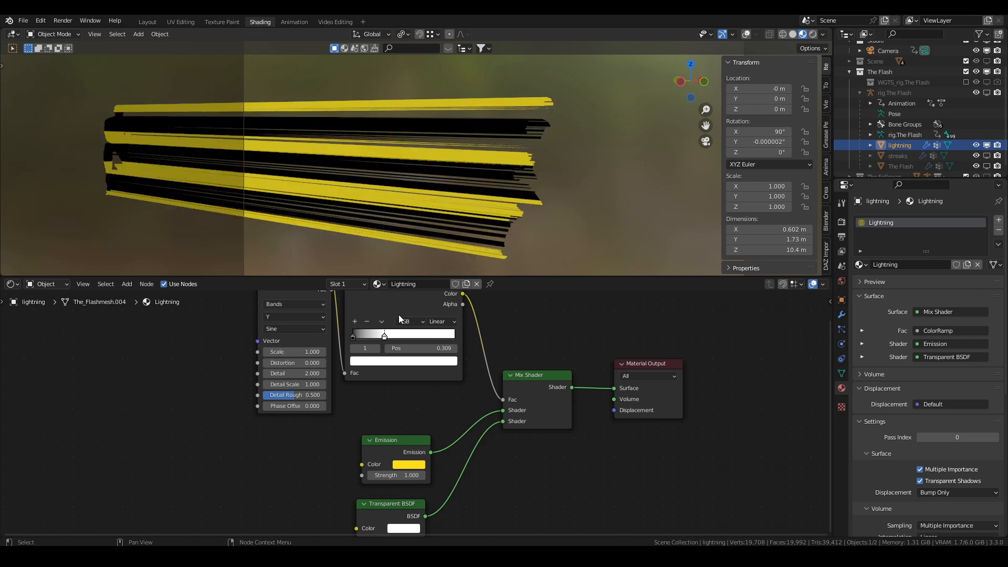
scroll(397, 323, "up", 2)
middle_click_drag(396, 323, 417, 394)
left_click_drag(388, 371, 345, 373)
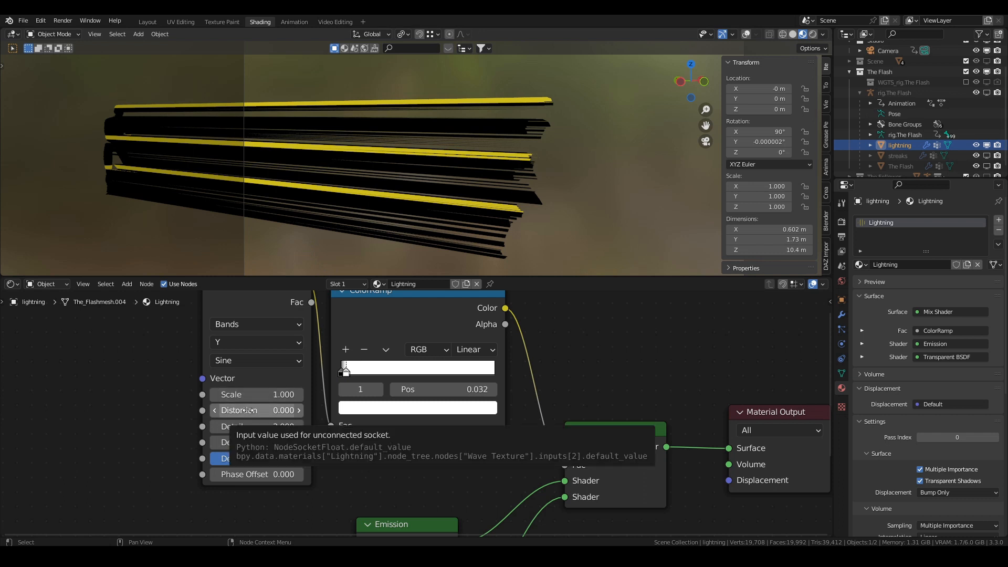
Raise the Wave Texture's Distortion to 8.4 and its Detail to 9.3.
scroll(278, 365, "down", 1)
scroll(278, 364, "down", 1)
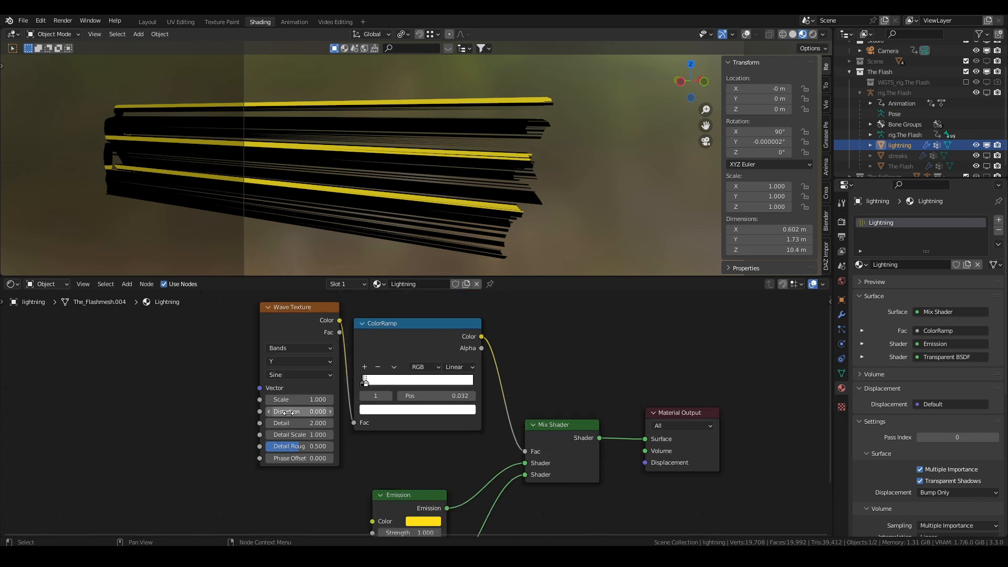
left_click_drag(299, 411, 400, 412)
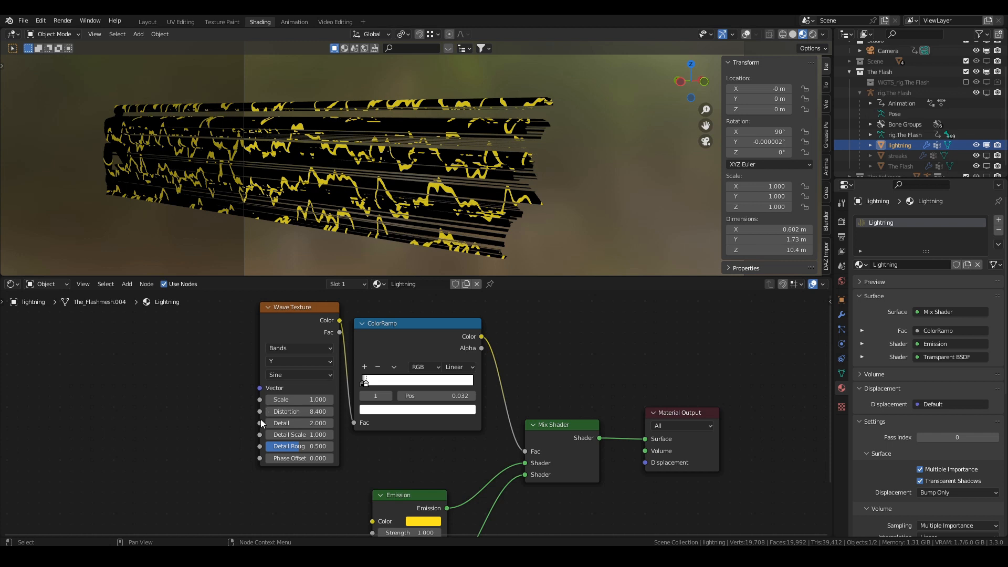
scroll(430, 170, "up", 5)
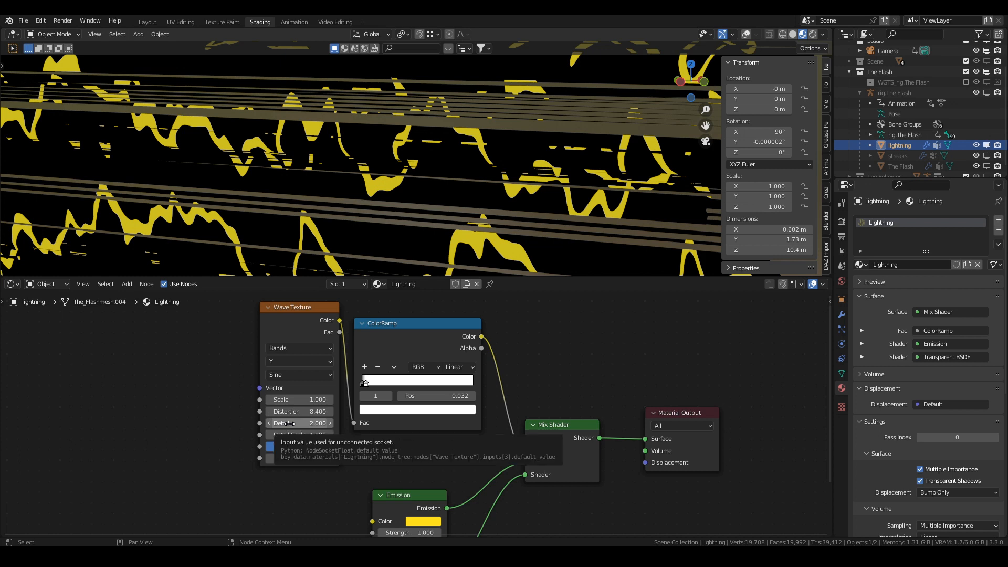
left_click_drag(288, 423, 336, 423)
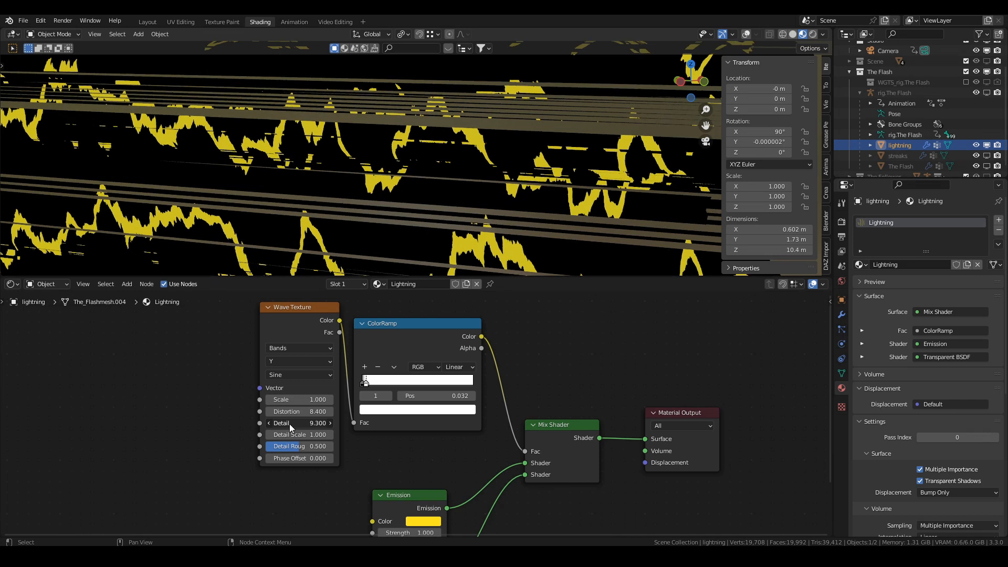
Add Texture Coordinate and Mapping nodes to the Wave Texture, and feed the Mapping's Vector from the Object output.
scroll(305, 315, "down", 2)
scroll(307, 314, "down", 2)
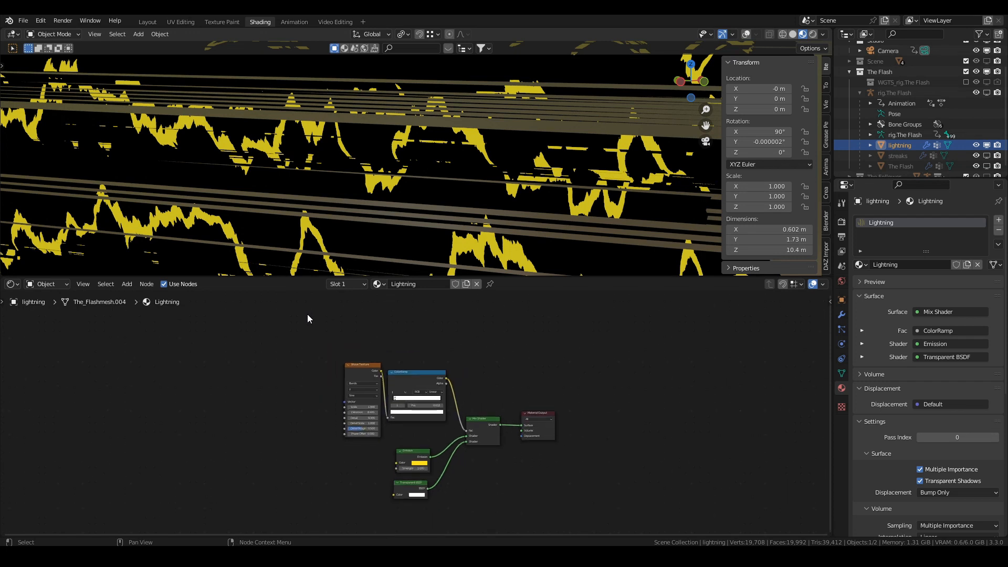
left_click(361, 367)
key("ctrl+t")
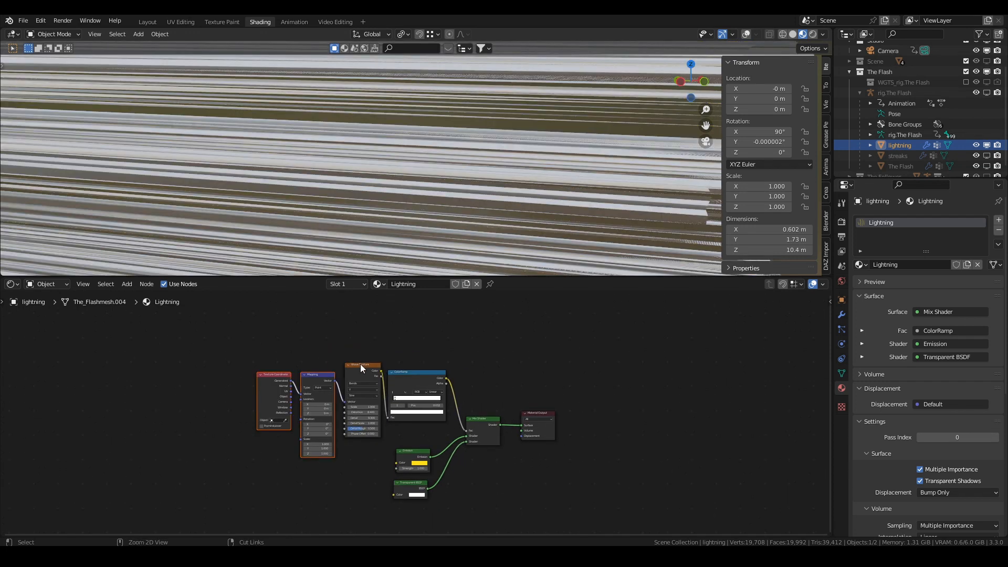
scroll(253, 398, "up", 2)
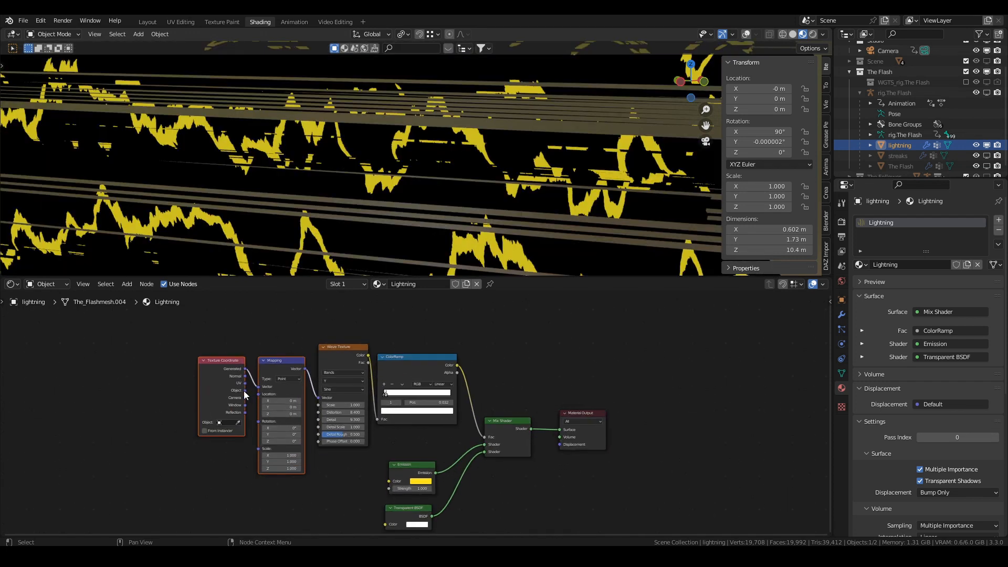
left_click_drag(245, 390, 258, 386)
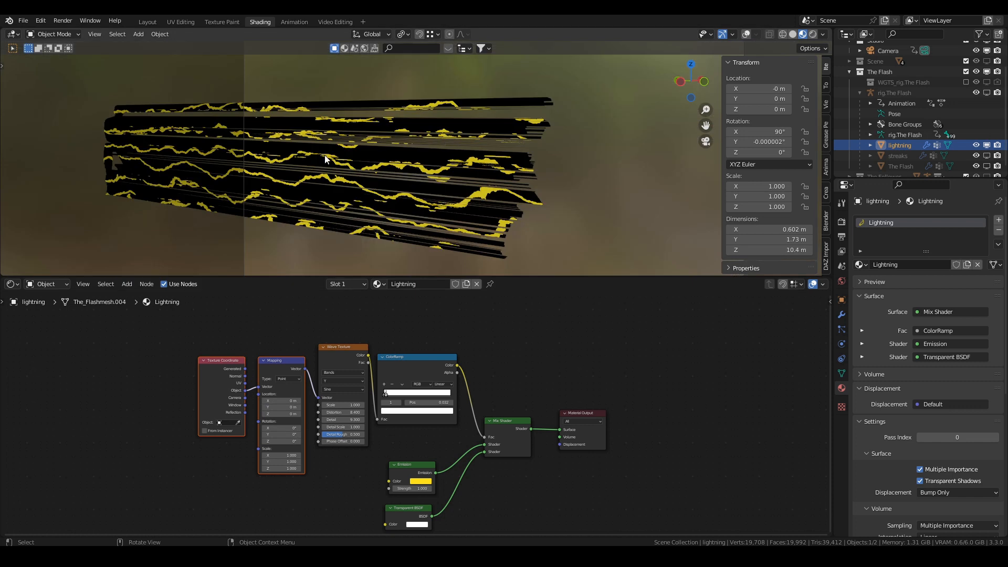
Thin the lightning bolts by moving the ColorRamp's white stop to about 0.014.
scroll(424, 168, "up", 5)
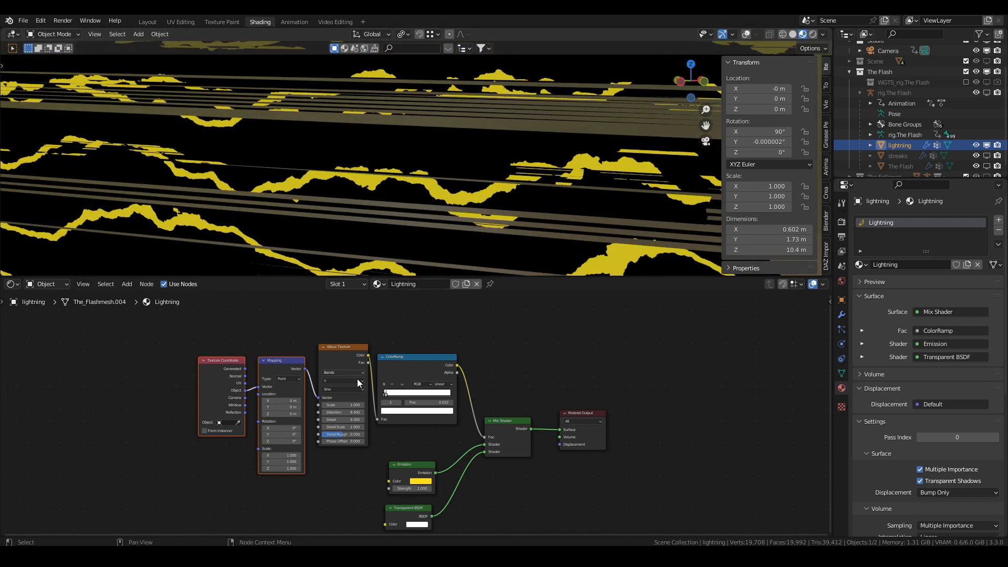
scroll(357, 379, "up", 4)
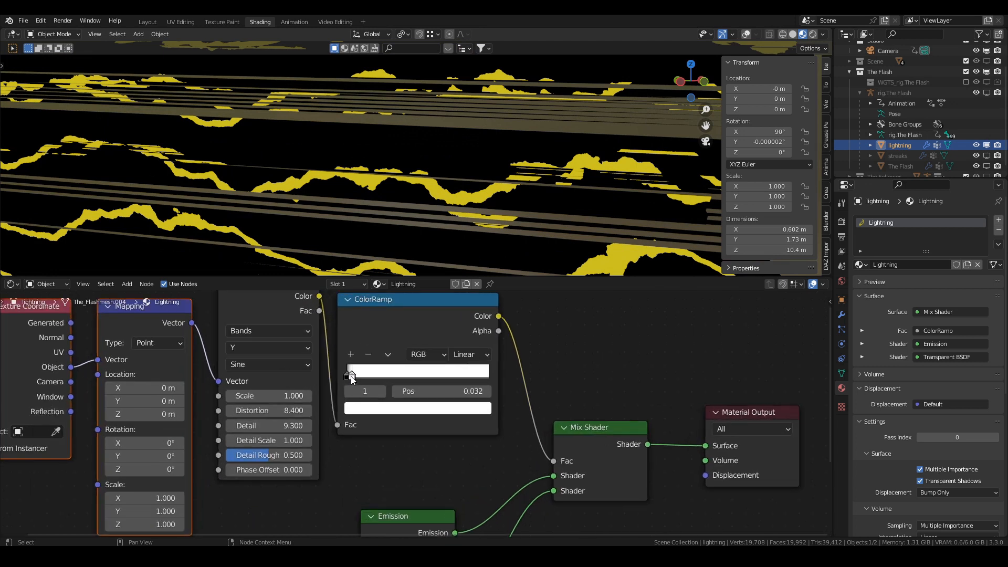
left_click_drag(351, 379, 349, 379)
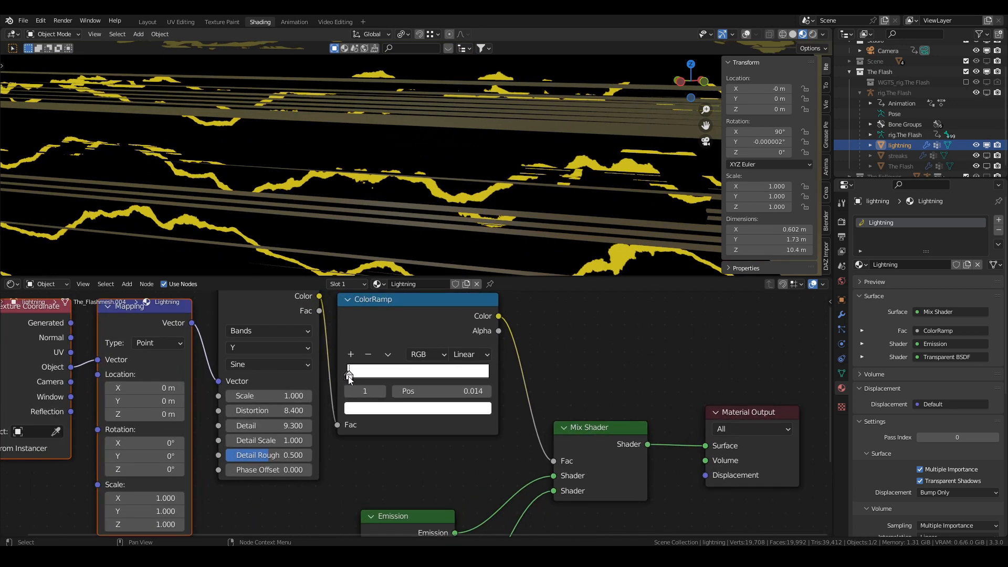
scroll(336, 166, "down", 5)
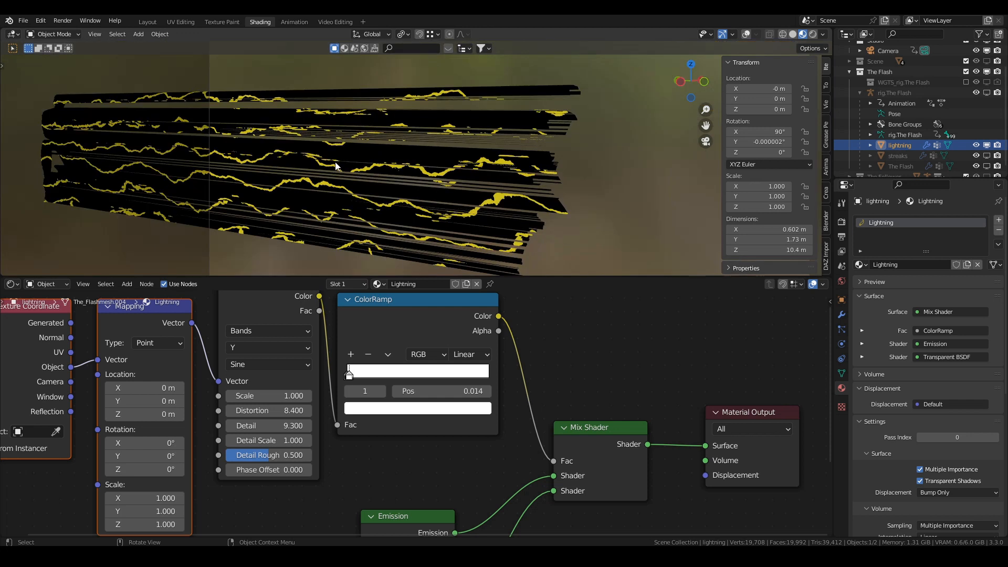
Check the bolts in the rendered view, return to material preview, and set the Mapping node's Location to X 3 m and Z 13 m.
left_click(813, 34)
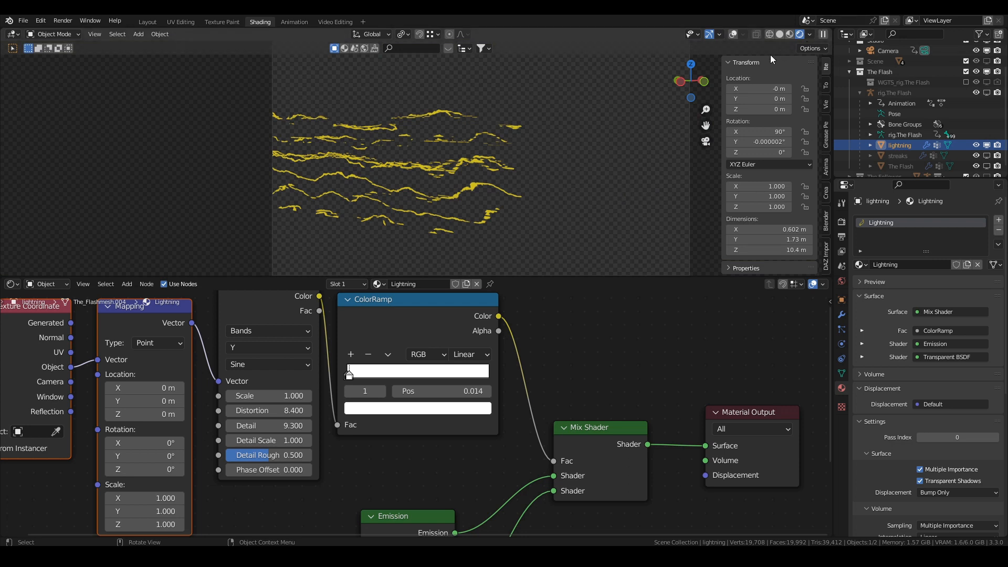
left_click(790, 34)
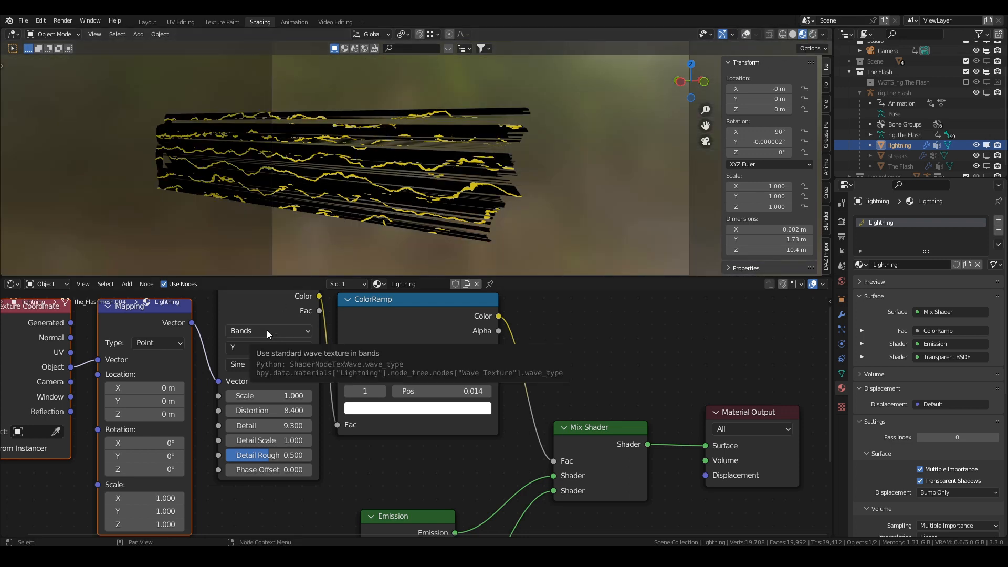
middle_click_drag(144, 414, 196, 388)
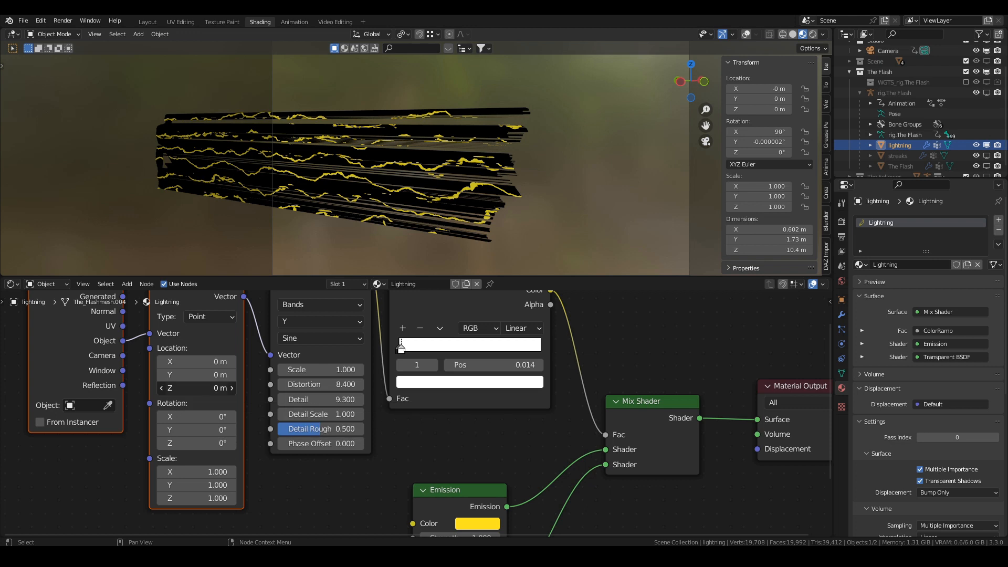
left_click_drag(196, 388, 375, 388)
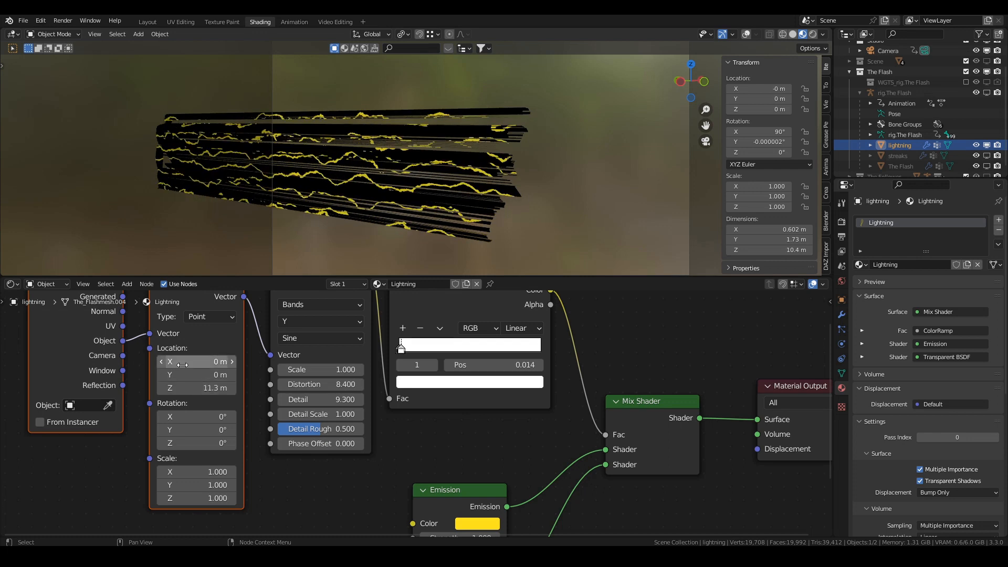
left_click_drag(197, 362, 296, 361)
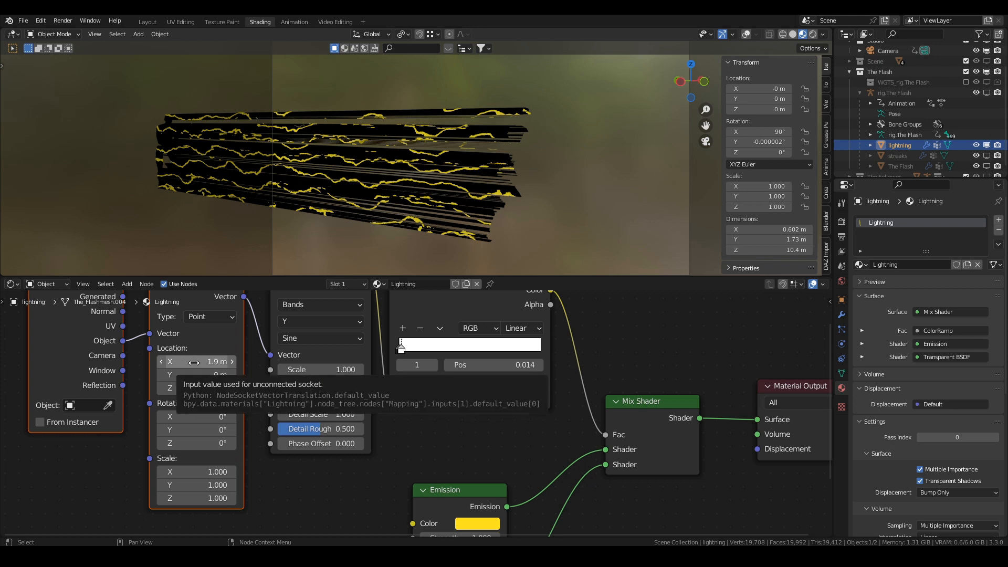
left_click_drag(194, 363, 225, 363)
left_click_drag(196, 388, 221, 387)
Show The Flash mesh in the viewport alongside the lightning and play the running animation.
scroll(907, 128, "down", 1)
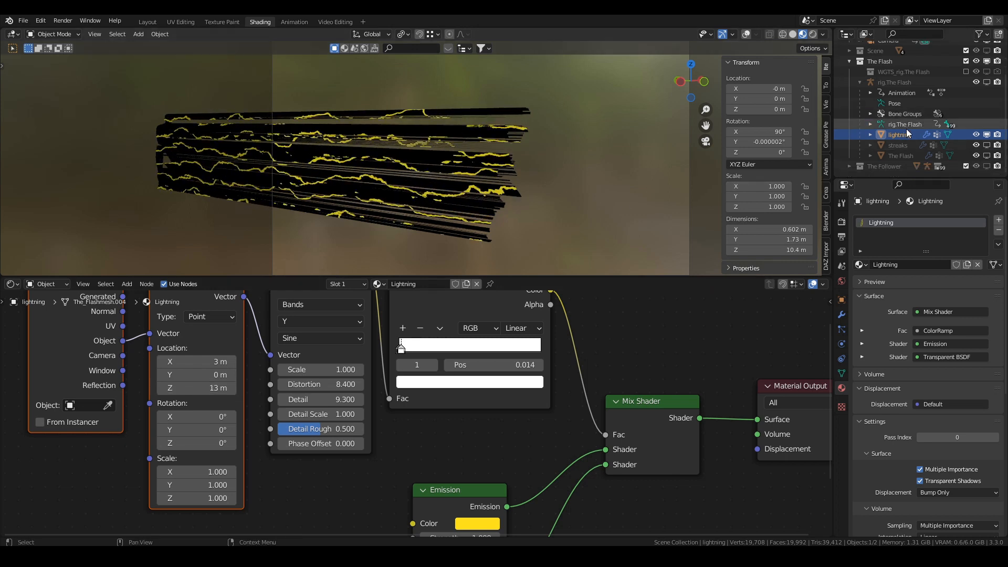
left_click(986, 155)
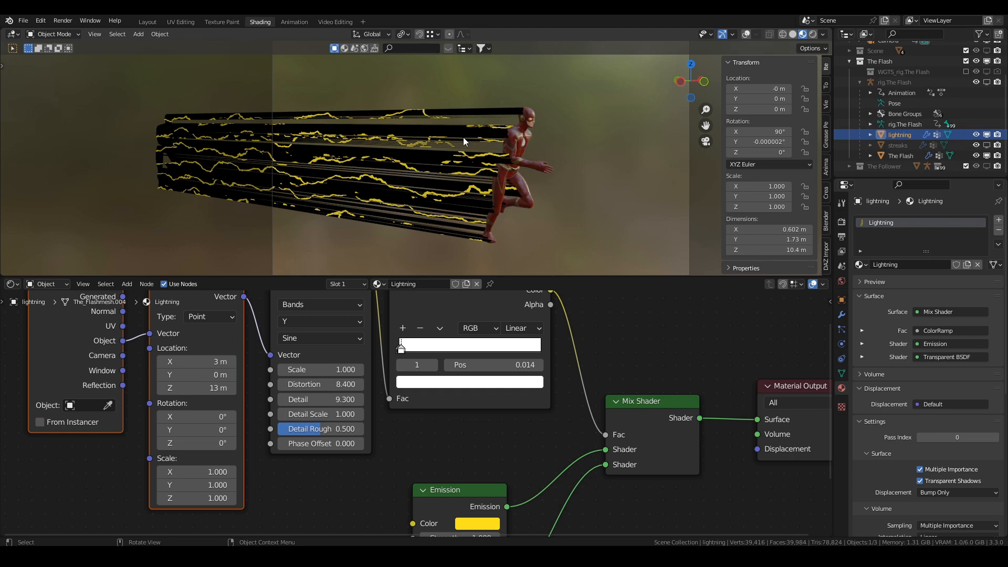
key("space")
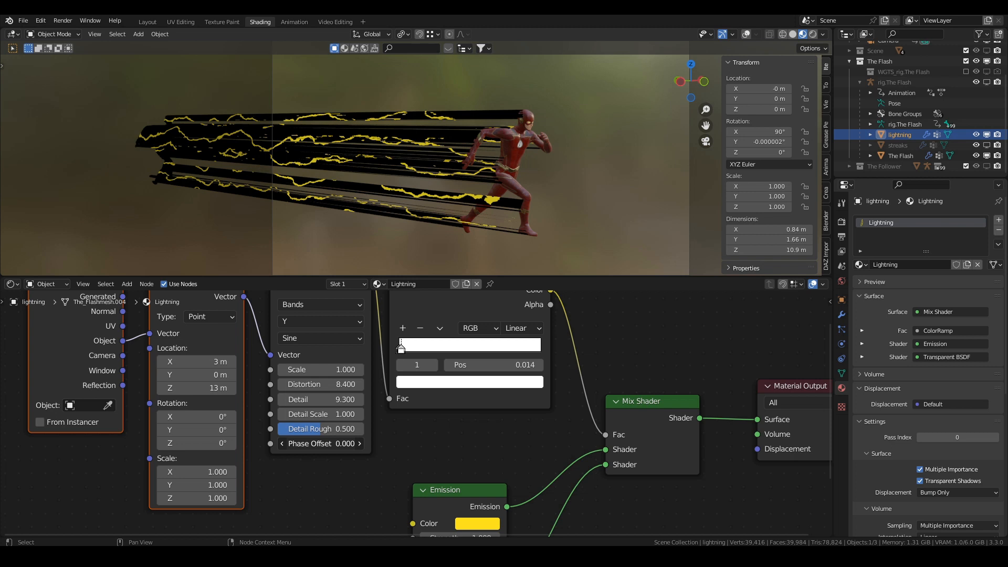
Shift the lightning pattern by setting the Mapping's Location Z to 23.8 m and the Wave Texture's Phase Offset to 0.5.
left_click_drag(321, 444, 356, 444)
left_click_drag(196, 362, 233, 389)
key("ctrl+z")
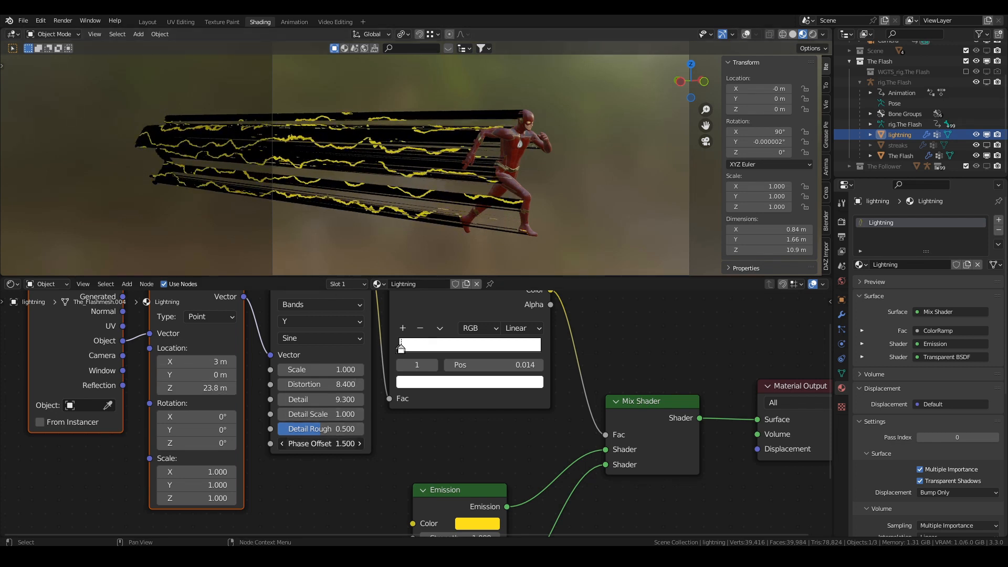
left_click_drag(320, 443, 327, 444)
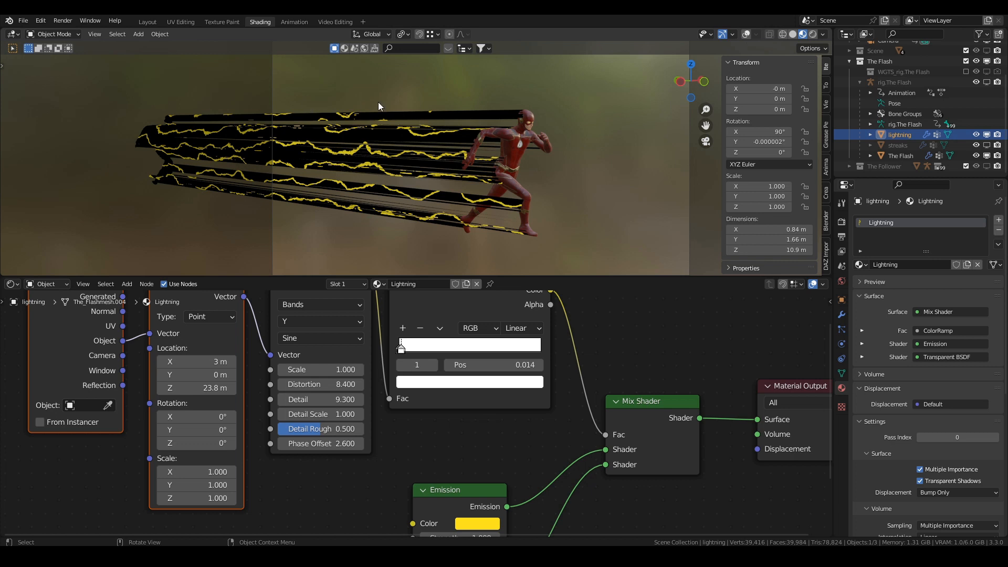
left_click_drag(321, 444, 274, 443)
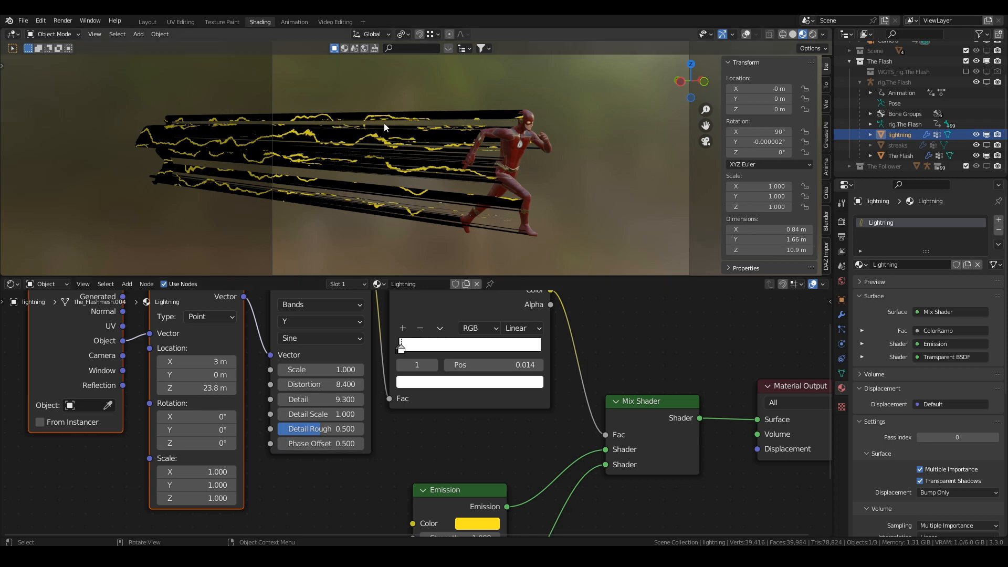
Show the streaks and lightning meshes together in the rendered view, and raise the lightning's Emission Strength to 110.8.
left_click(987, 145)
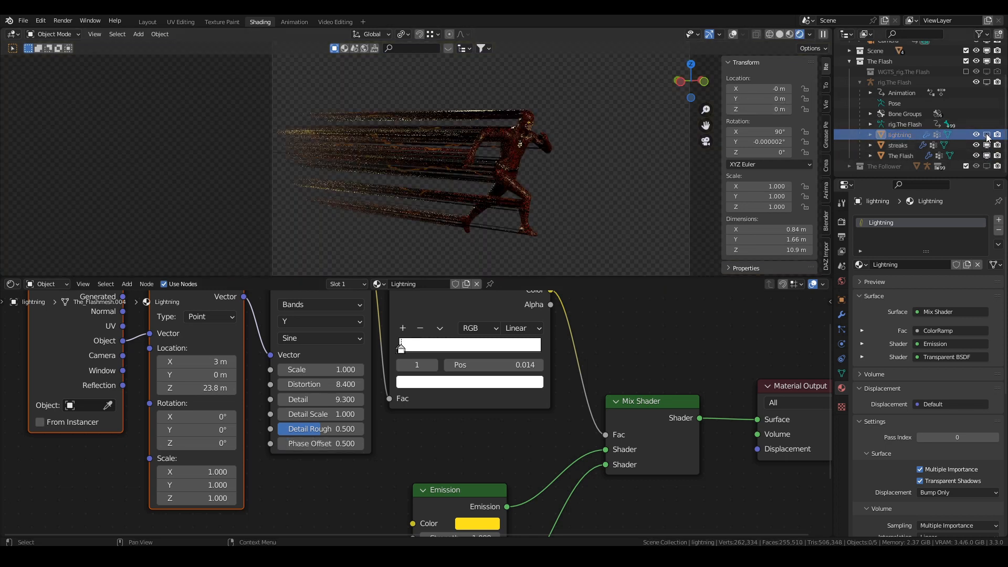
left_click(987, 135)
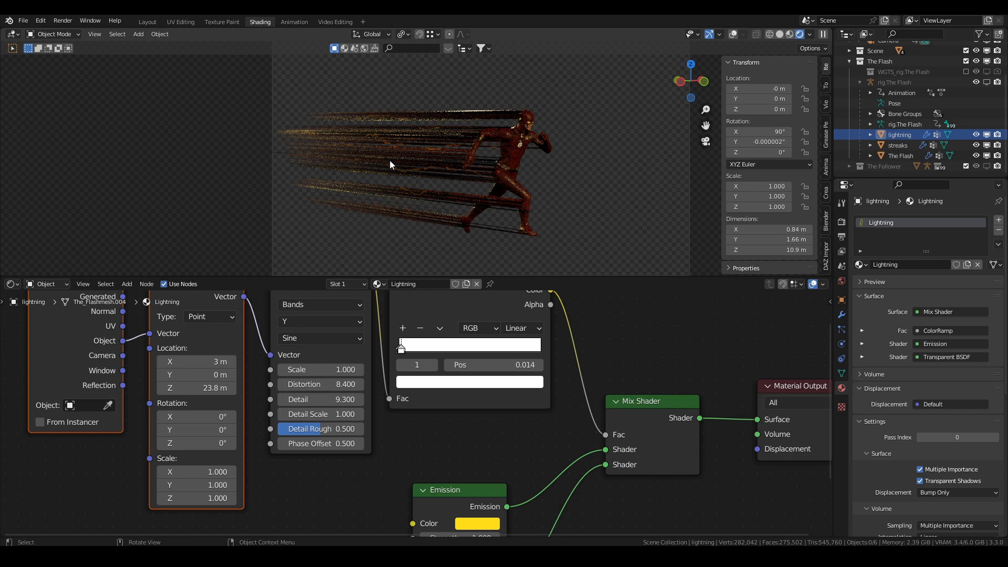
middle_click_drag(459, 436, 437, 345)
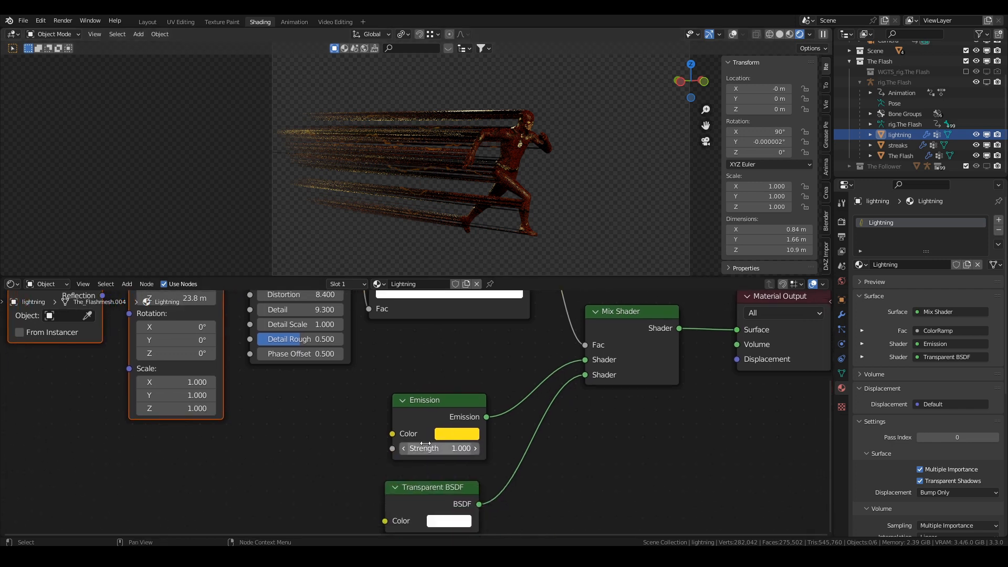
left_click_drag(446, 448, 504, 448)
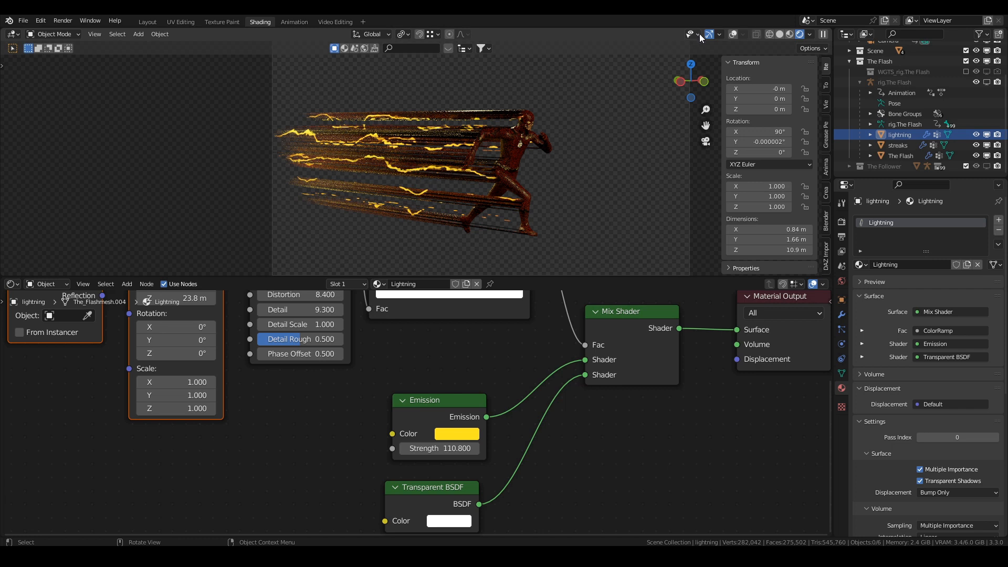
In solid view, add a Displace modifier to the lightning mesh after its Shrinkwrap and set its Strength to 0.1.
left_click(780, 34)
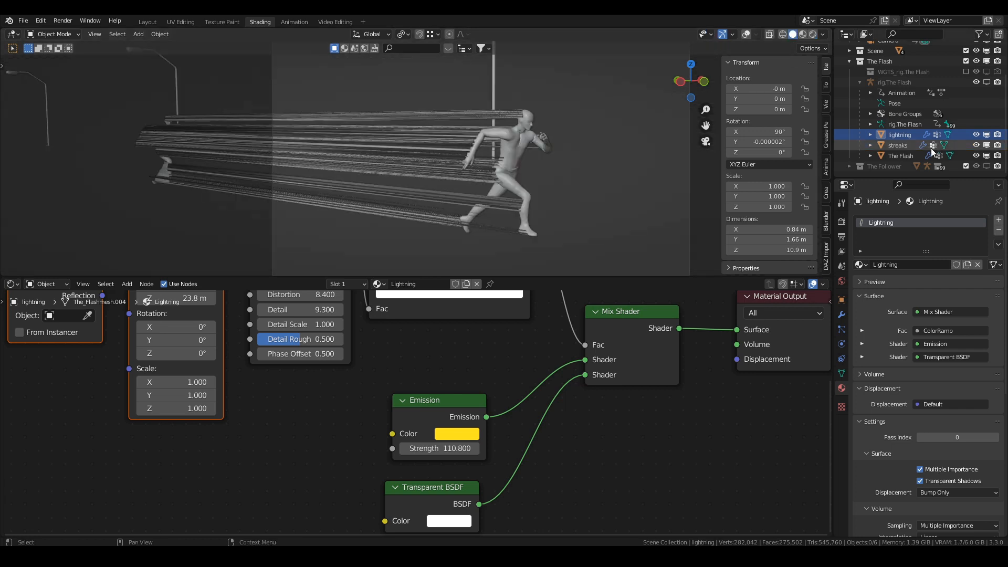
left_click(842, 315)
left_click(886, 249)
left_click(879, 220)
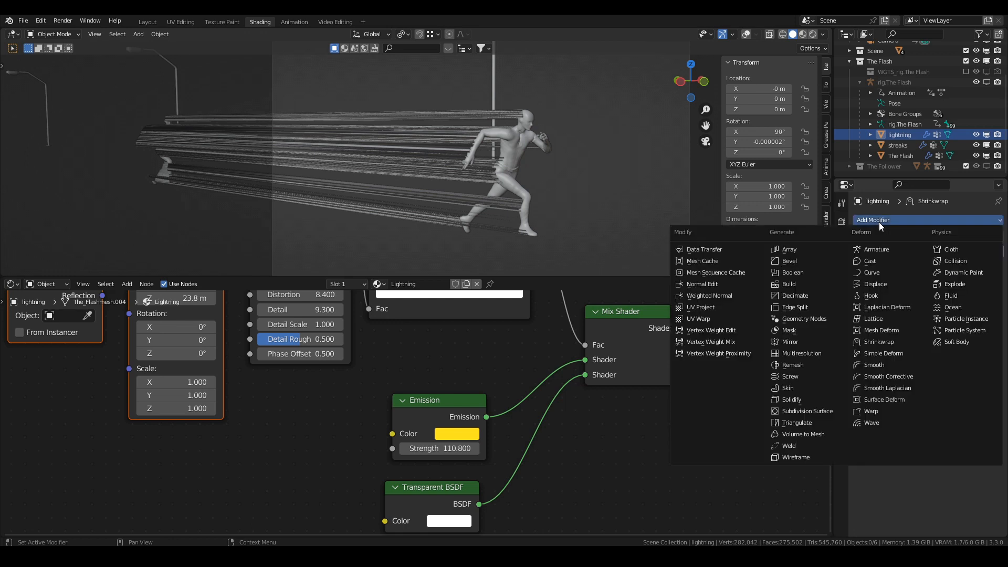
left_click(878, 284)
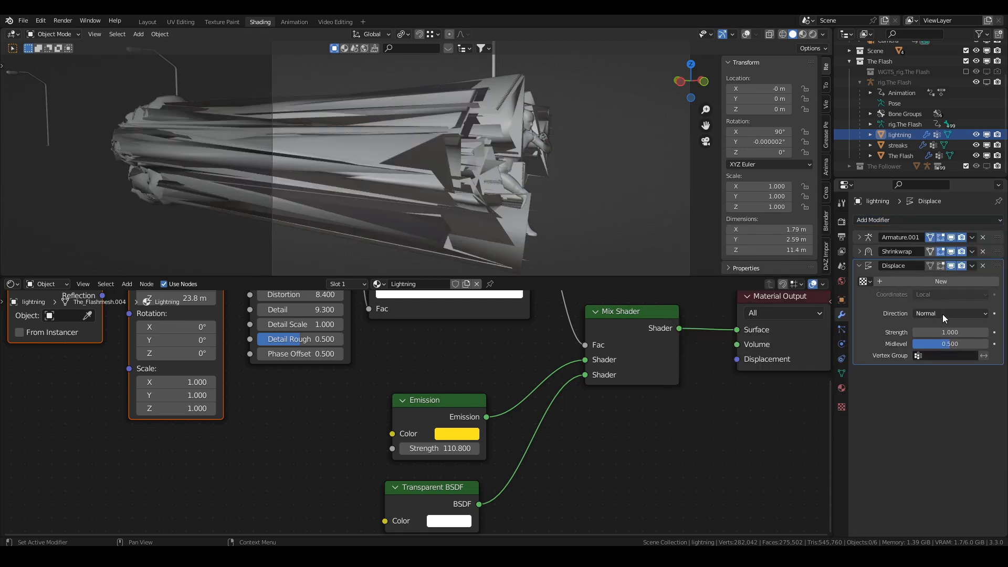
left_click(949, 332)
key("BackSpace")
type("0.1")
key("Return")
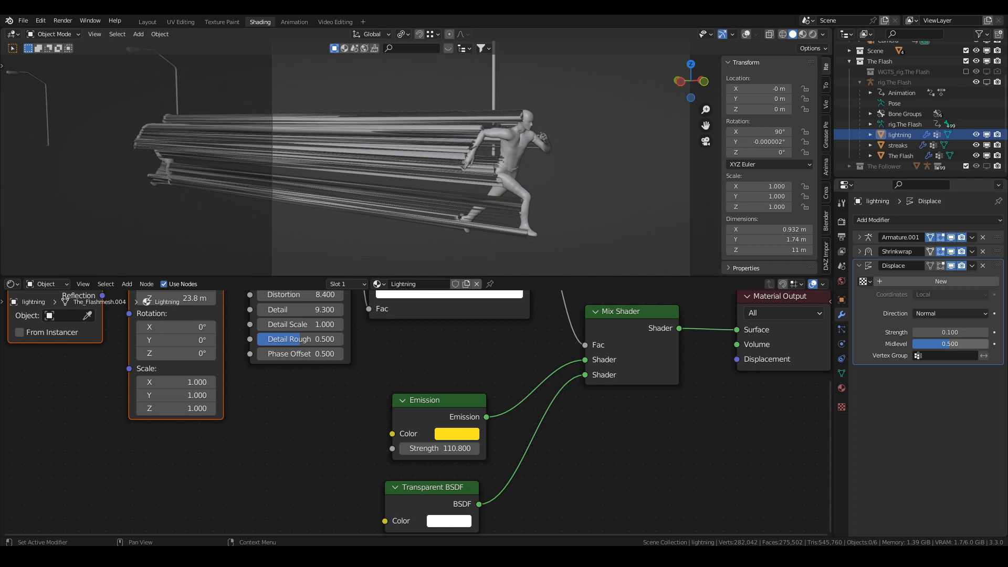
Examine the displaced lightning around the runner's head and body in the rendered view on several animation frames.
left_click(813, 34)
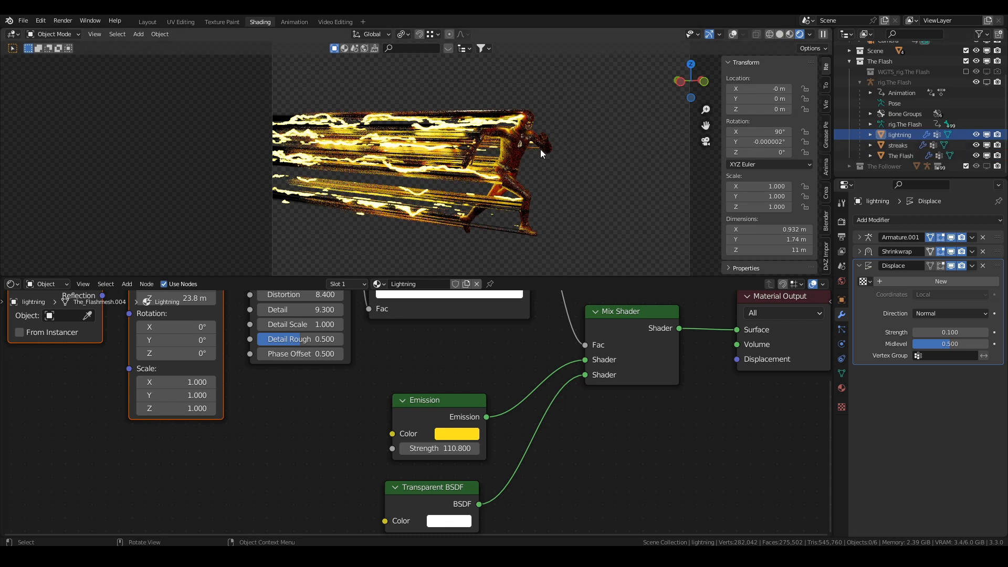
scroll(544, 150, "up", 2)
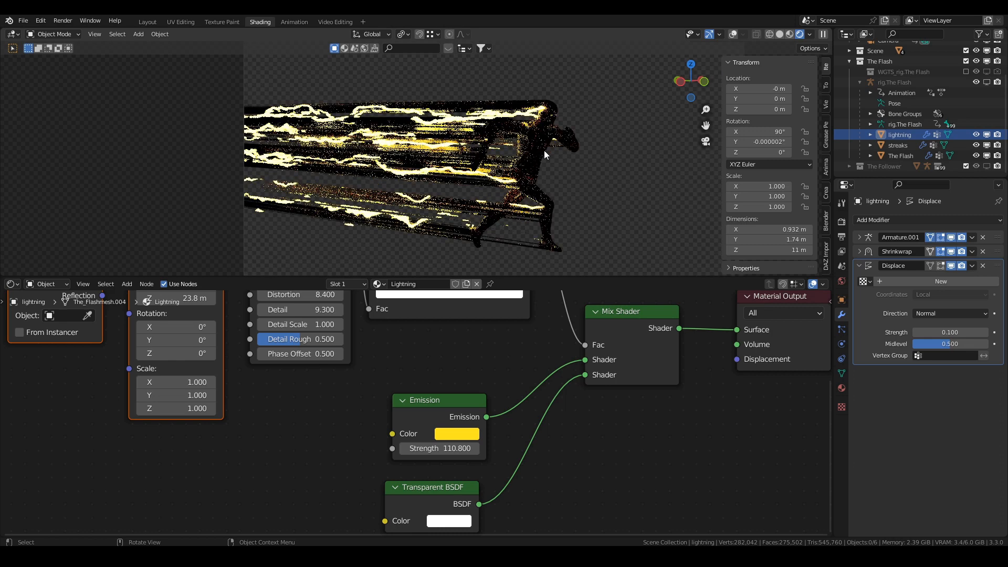
middle_click_drag(577, 146, 463, 196, "shift")
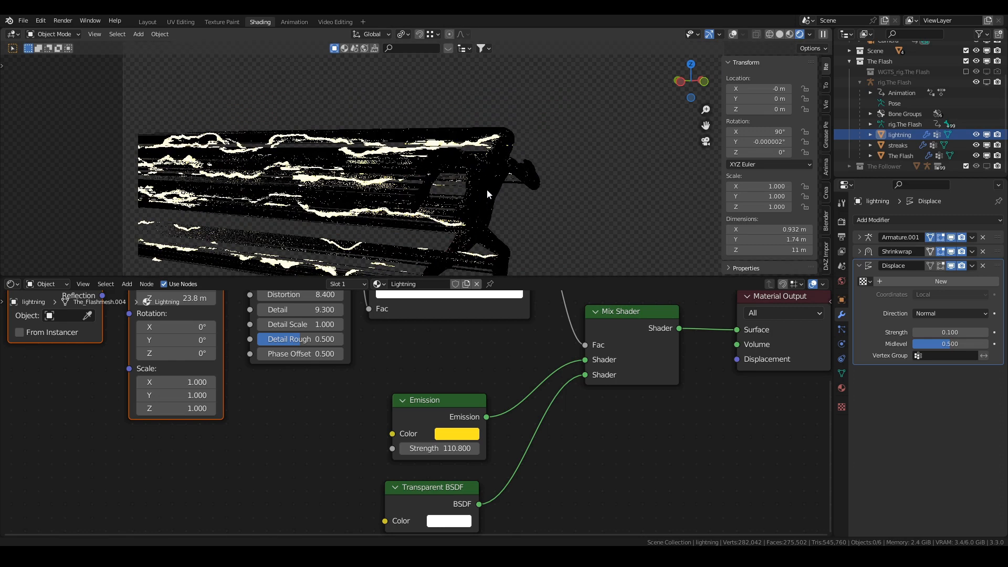
scroll(487, 160, "up", 5)
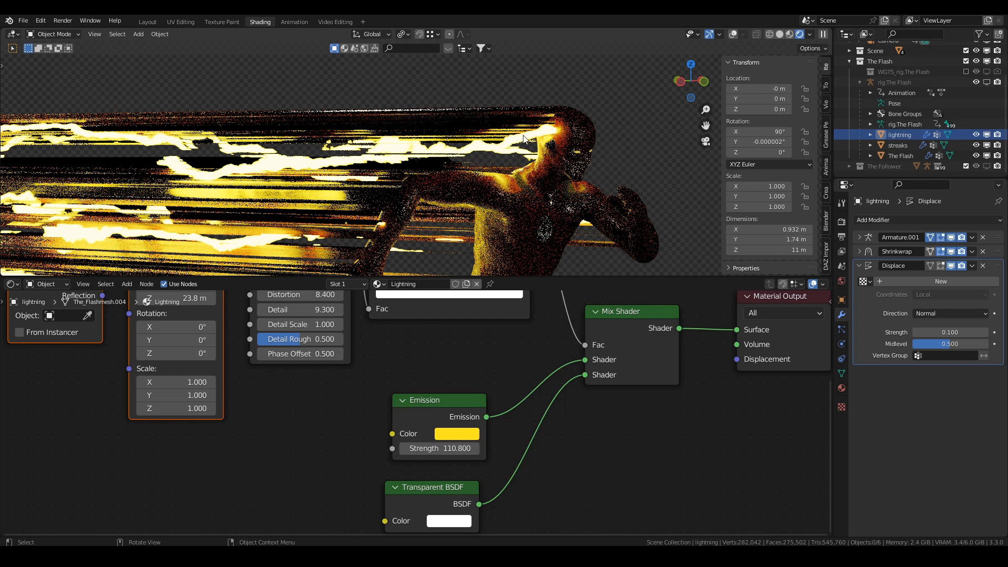
scroll(519, 136, "down", 3)
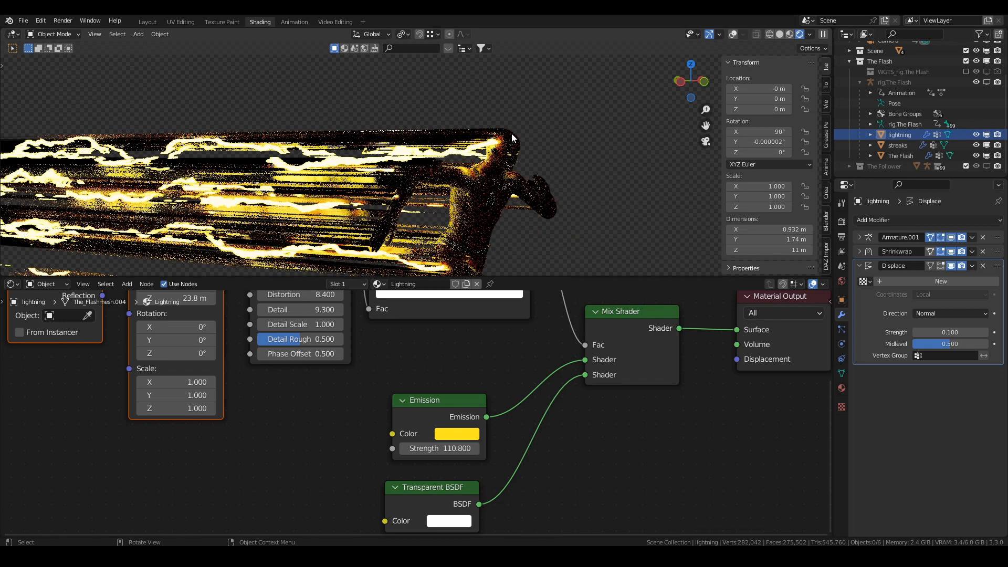
key("Right")
key("Right")
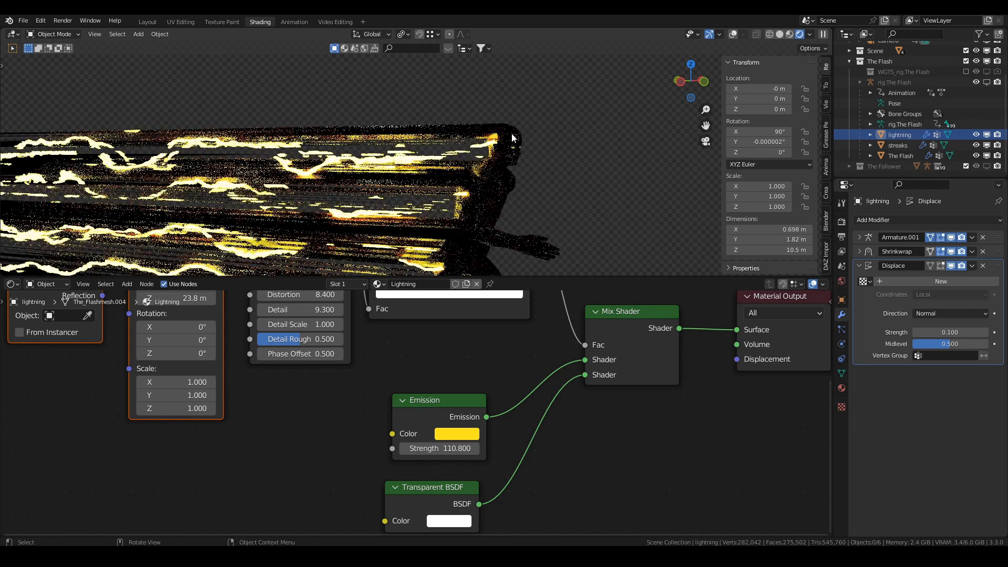
key("Right")
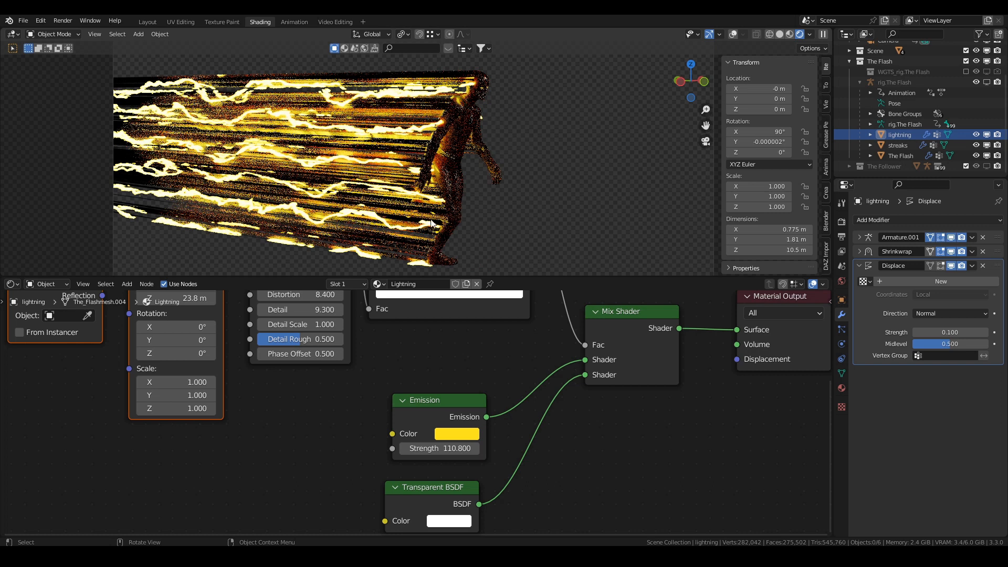
scroll(448, 116, "up", 1)
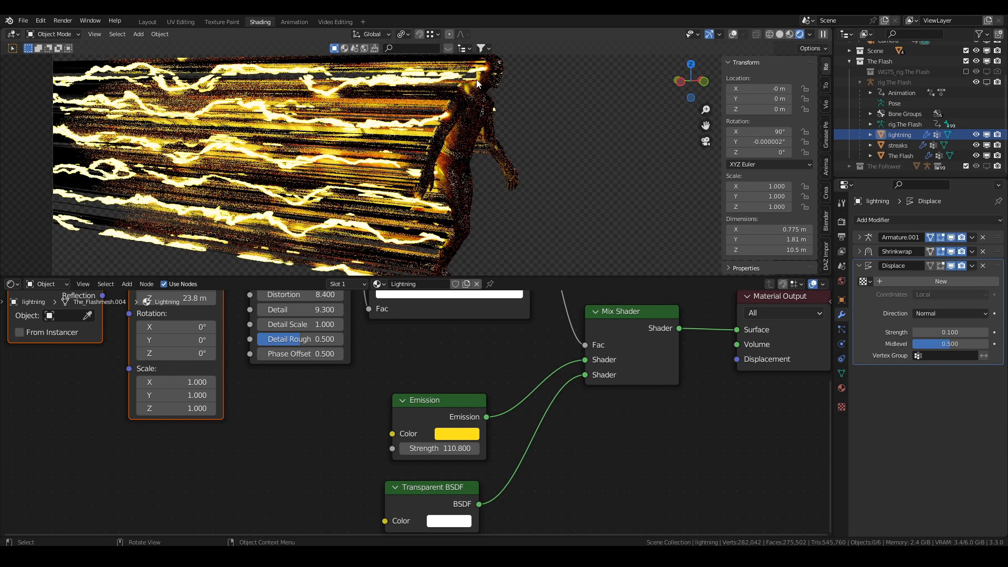
Increase the number of lightning bolts by raising the Wave Texture's Scale to 1.4.
middle_click_drag(320, 343, 304, 404)
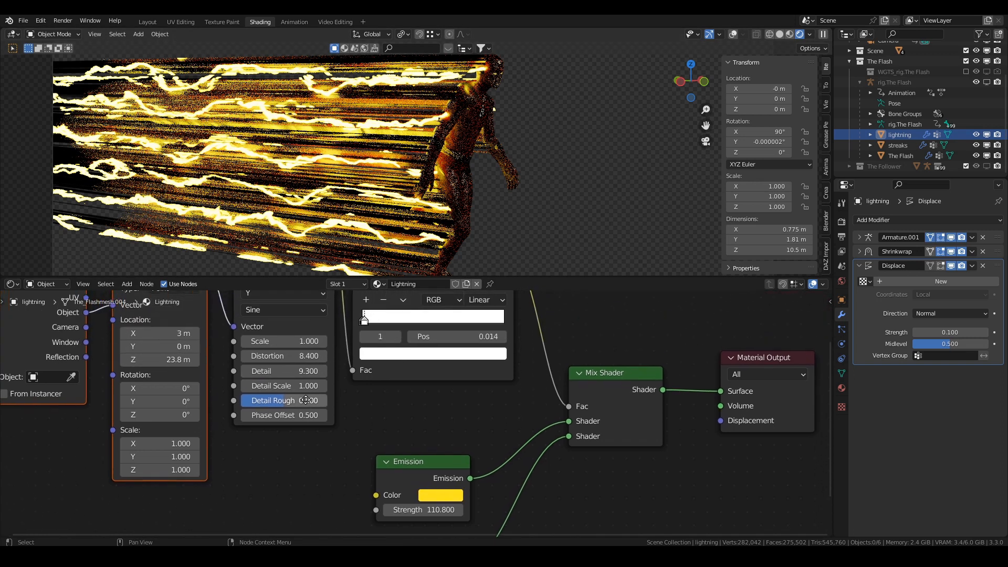
left_click(323, 342)
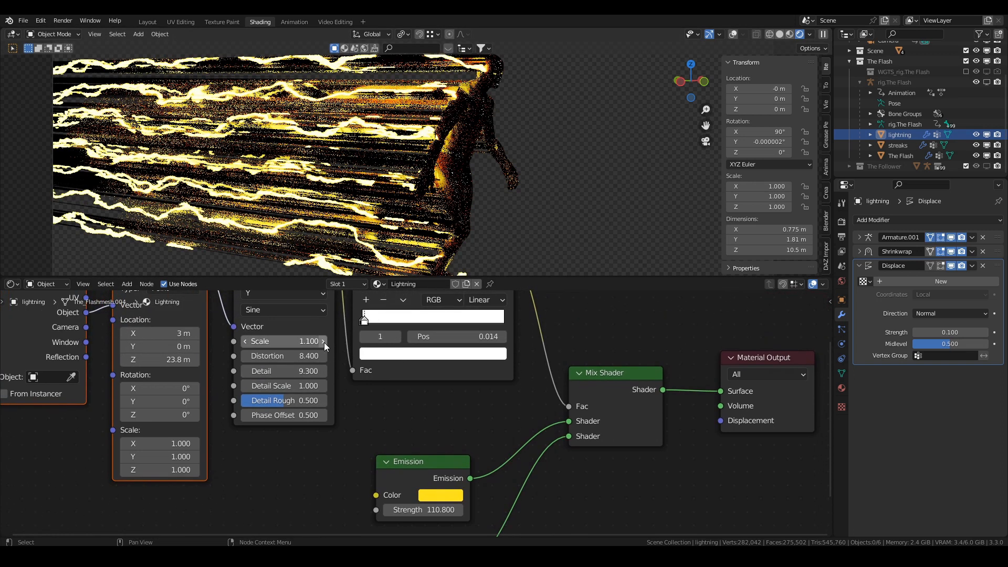
left_click(323, 343)
left_click(323, 343)
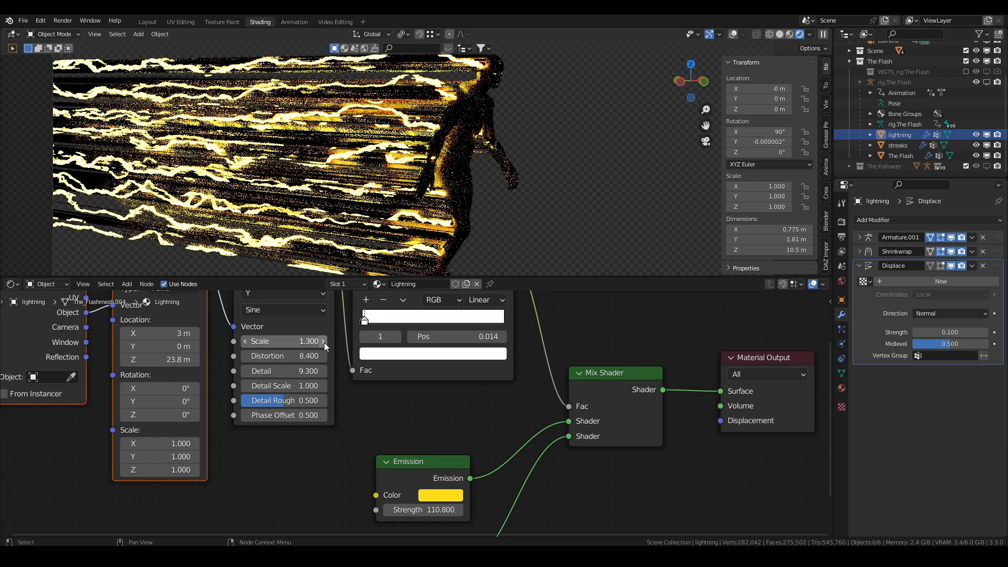
left_click(323, 342)
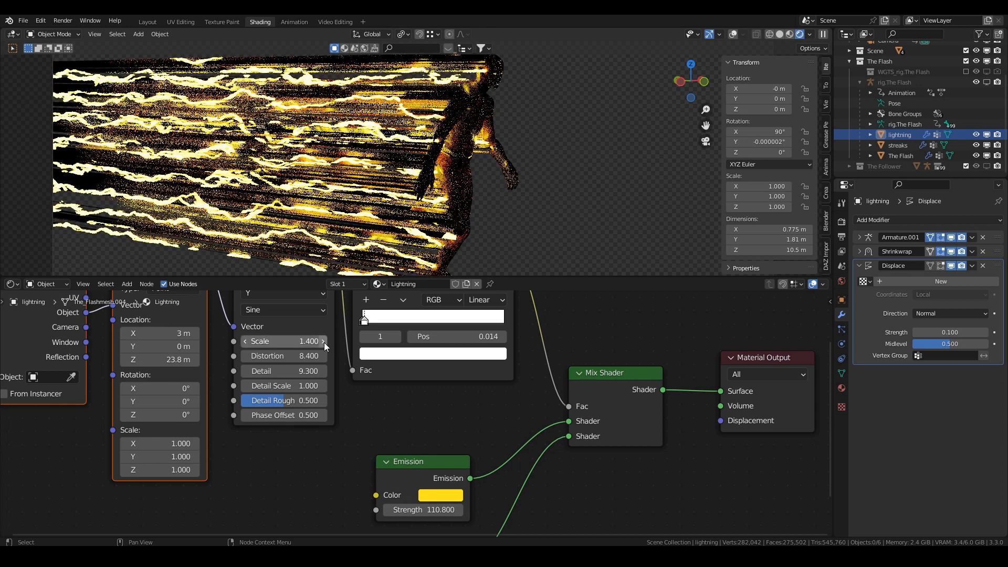
Lower the Wave Texture's Phase Offset to -1.9 to shift the bolts along the mesh.
scroll(347, 194, "down", 2)
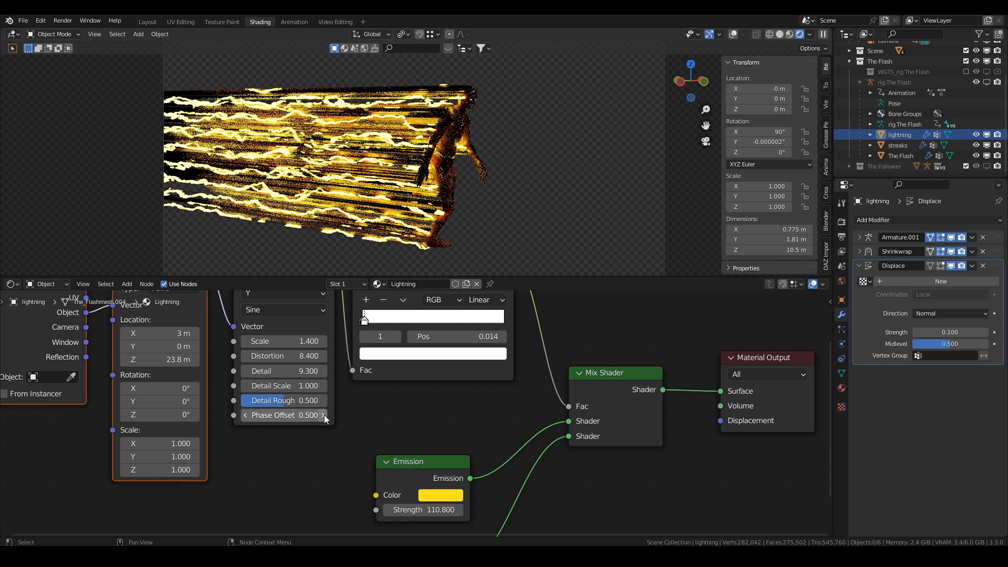
left_click(245, 416)
left_click(245, 416)
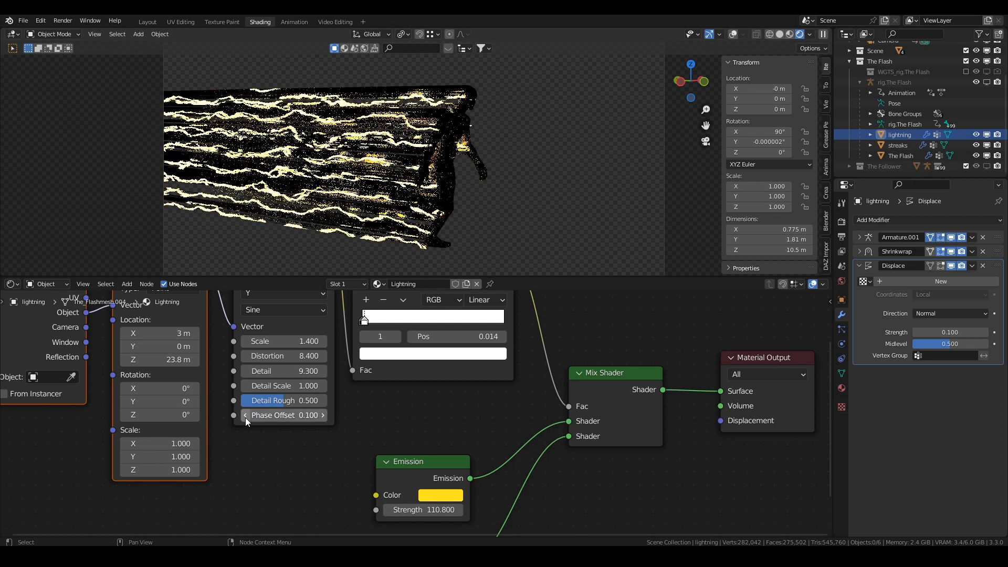
left_click(246, 416)
left_click(245, 416)
left_click(246, 416)
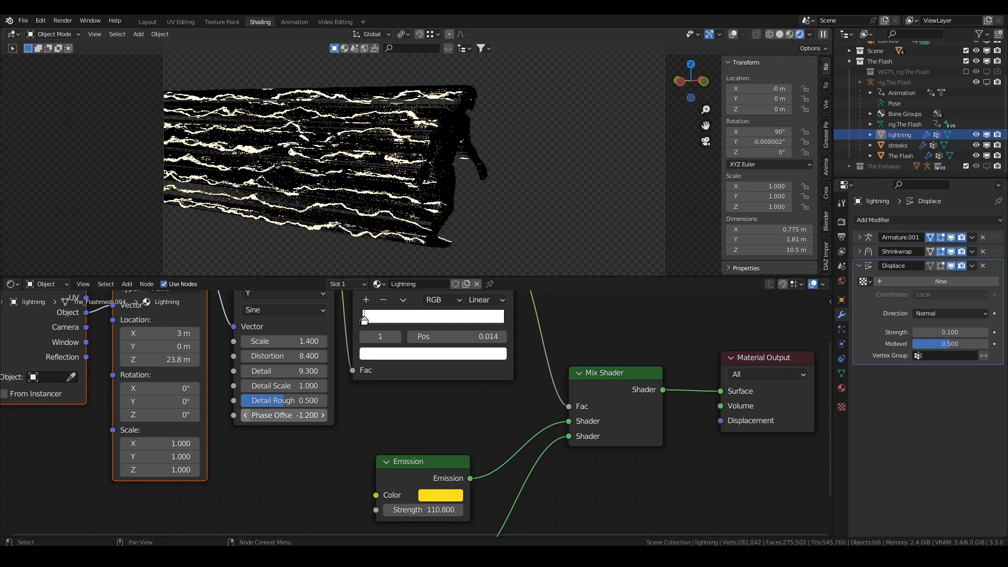
left_click(246, 417)
left_click(245, 416)
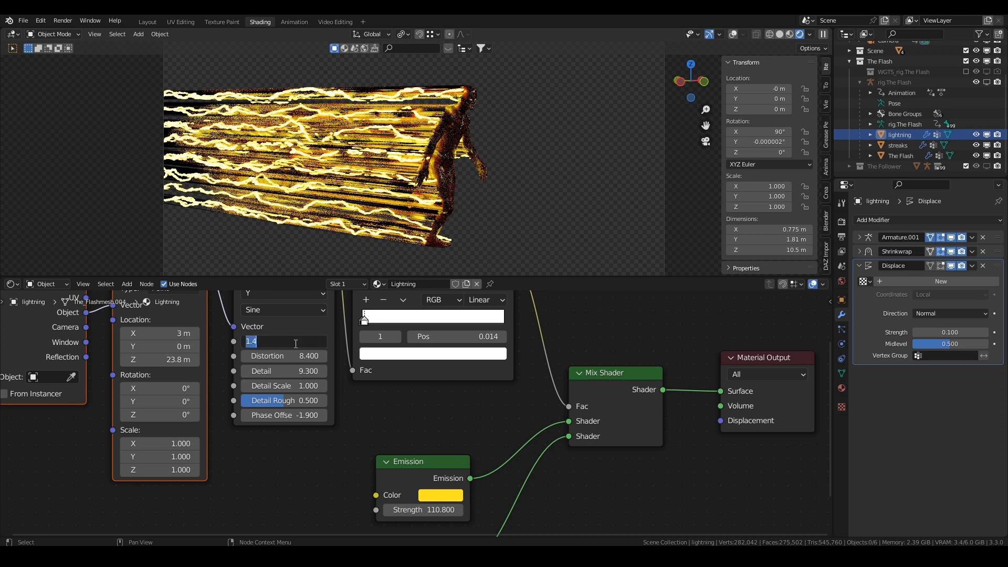
Set the Scale of the lightning material's Wave Texture to 1.2.
left_click(245, 341)
left_click(245, 341)
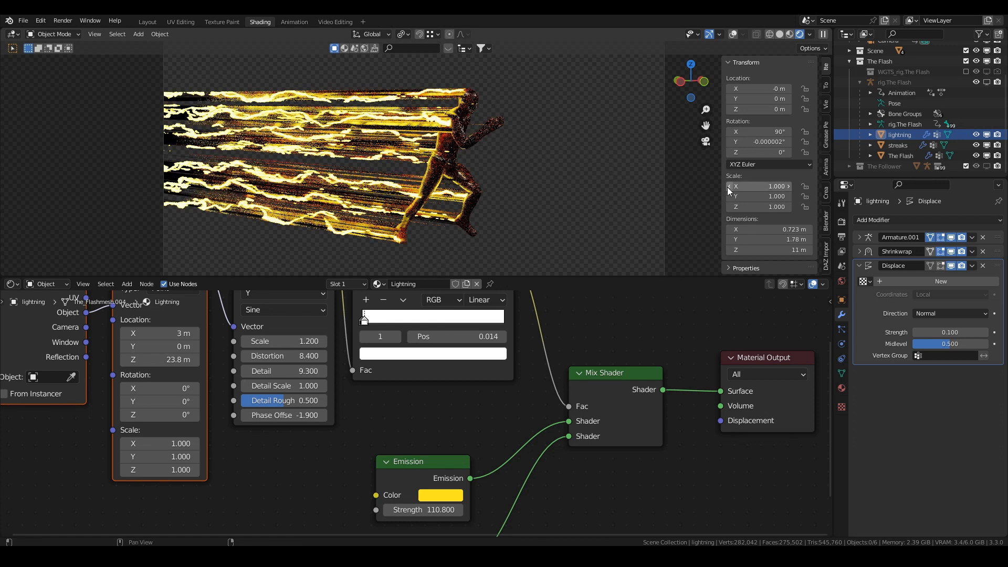
Raise the maximum Transparent light bounces in the render settings to 42.
left_click(840, 222)
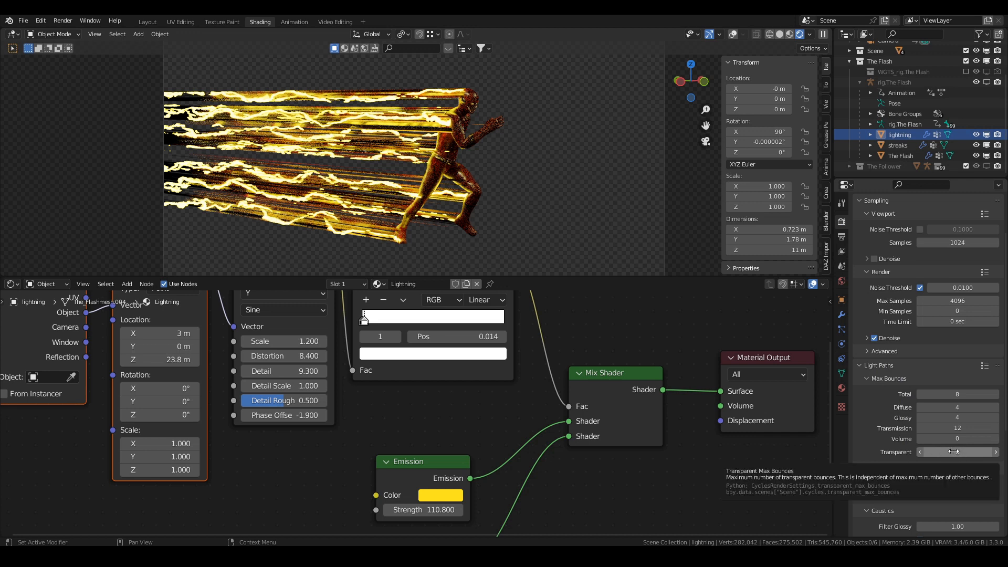
left_click(951, 451)
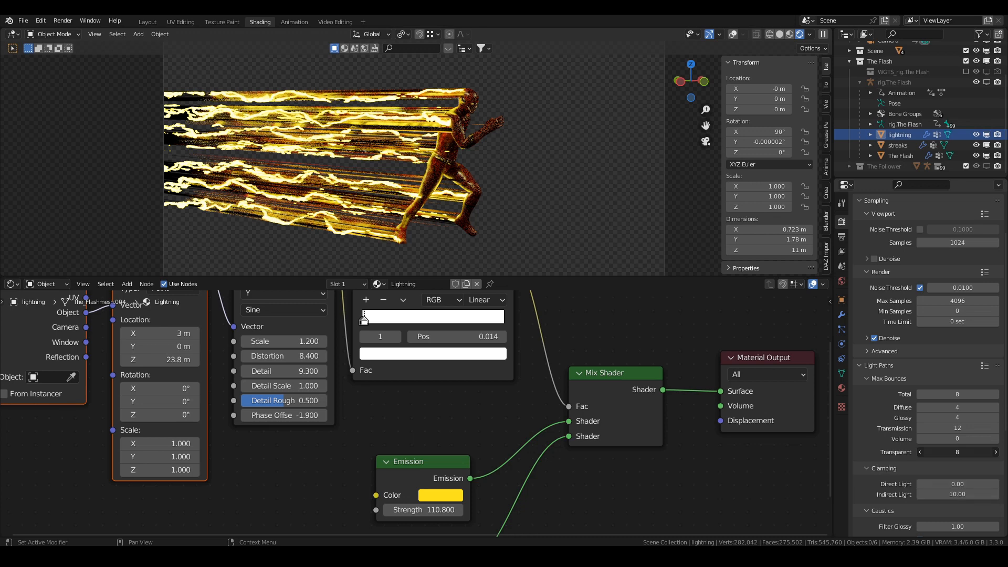
left_click_drag(952, 452, 971, 452)
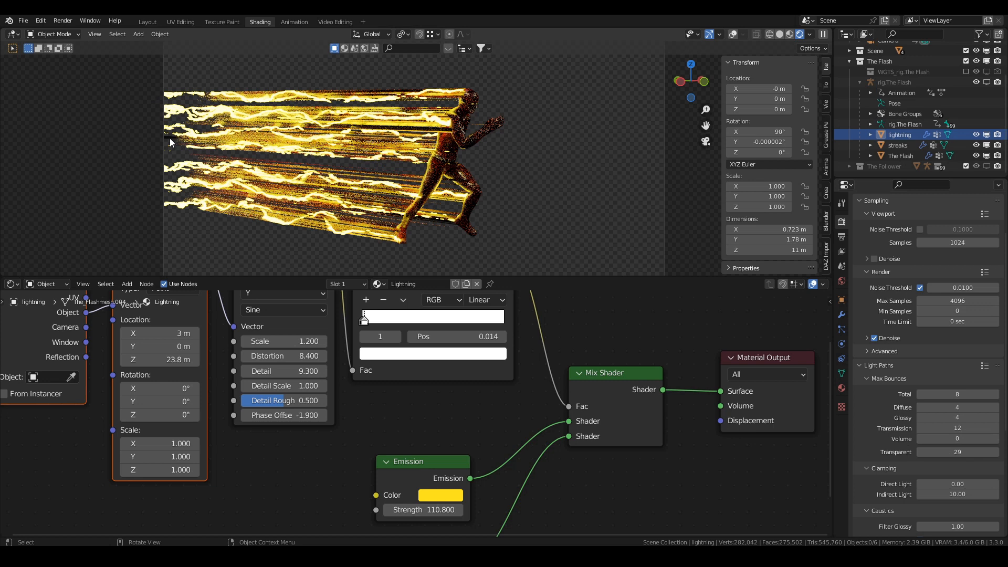
left_click_drag(945, 452, 983, 452)
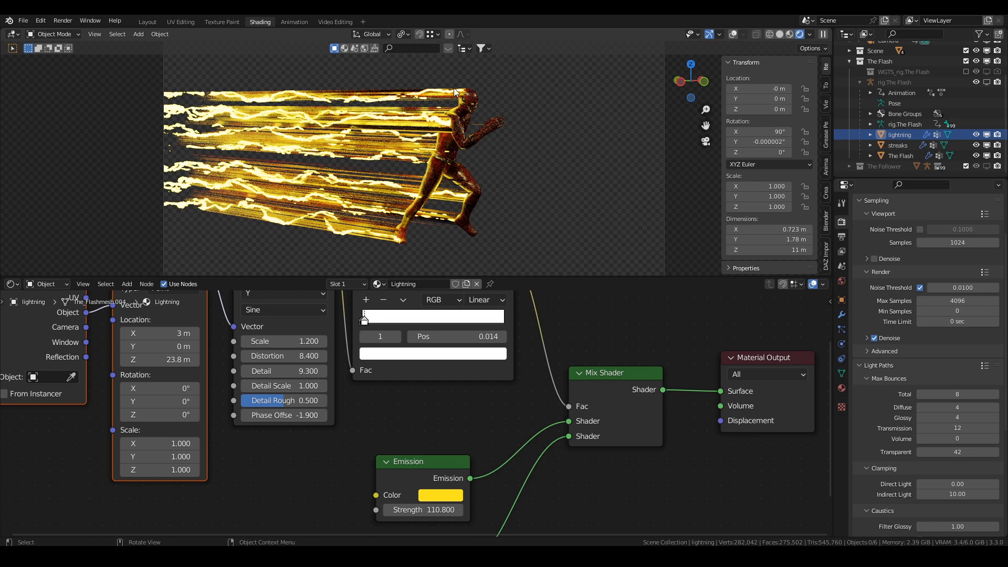
Hide the lightning mesh in the viewport and display the runner with only the streaks in rendered view.
left_click(779, 34)
scroll(987, 157, "up", 2)
left_click(987, 156)
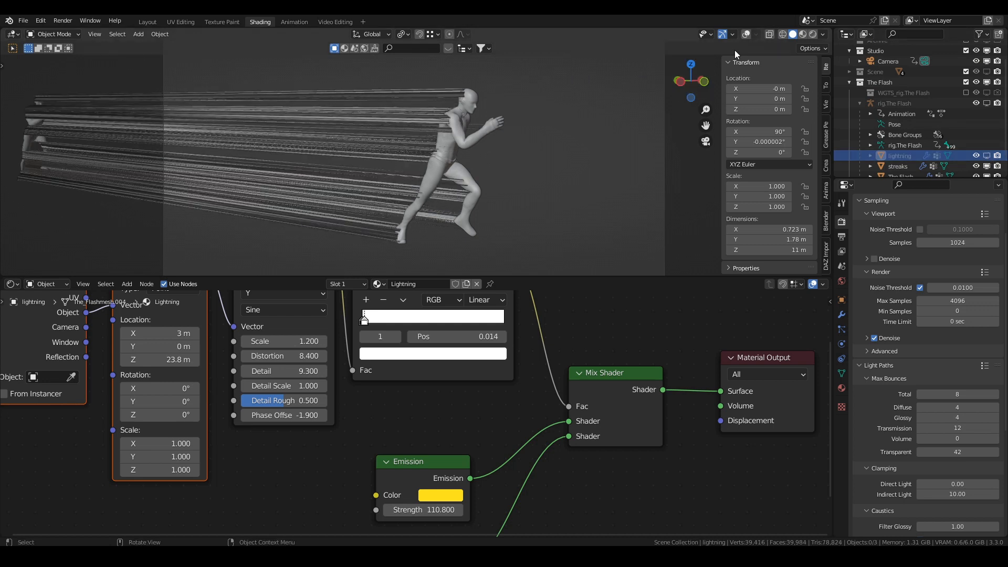
left_click(812, 35)
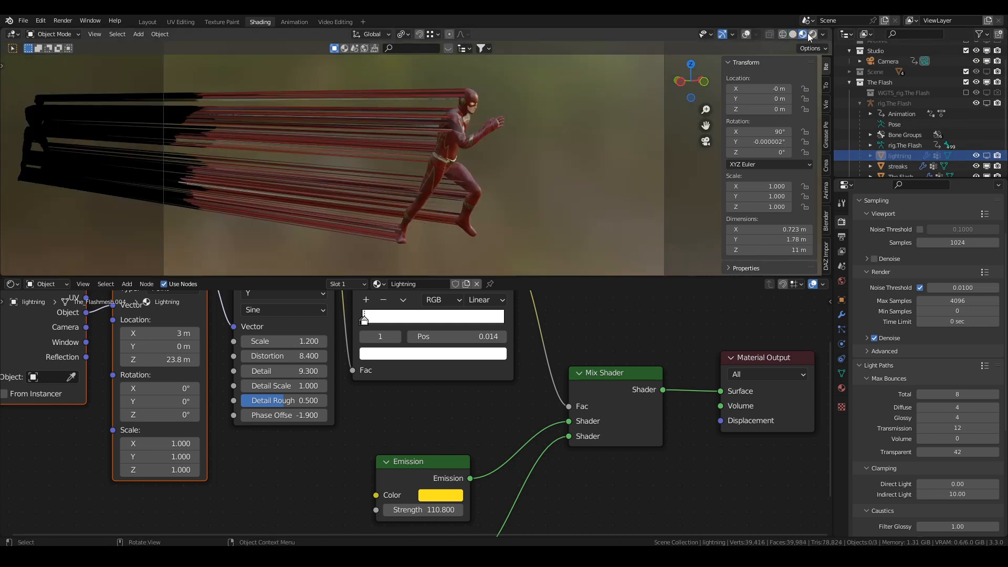
left_click(813, 35)
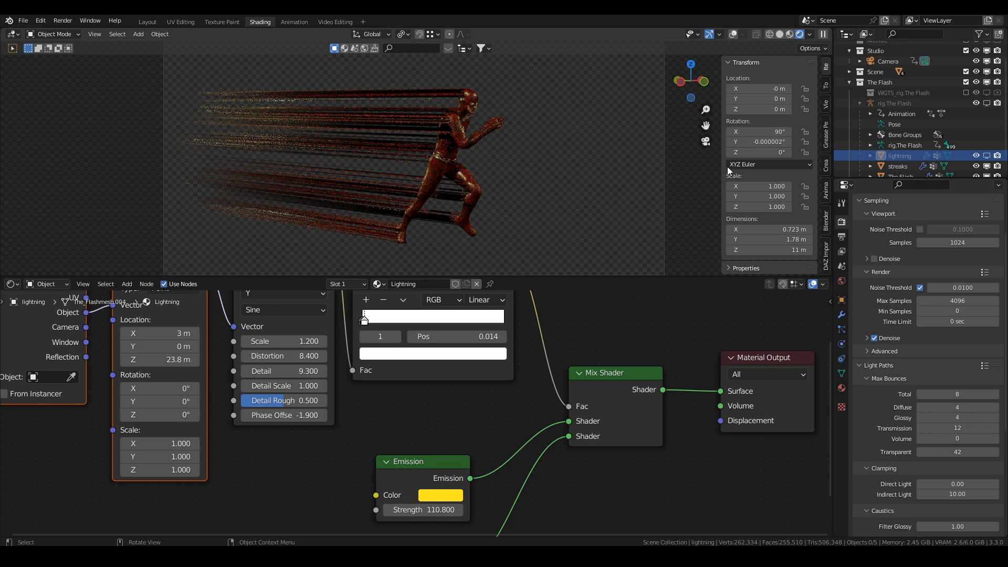
In the red streaks material, move the Material Output aside and insert a second Mix Shader just before it.
left_click(901, 167)
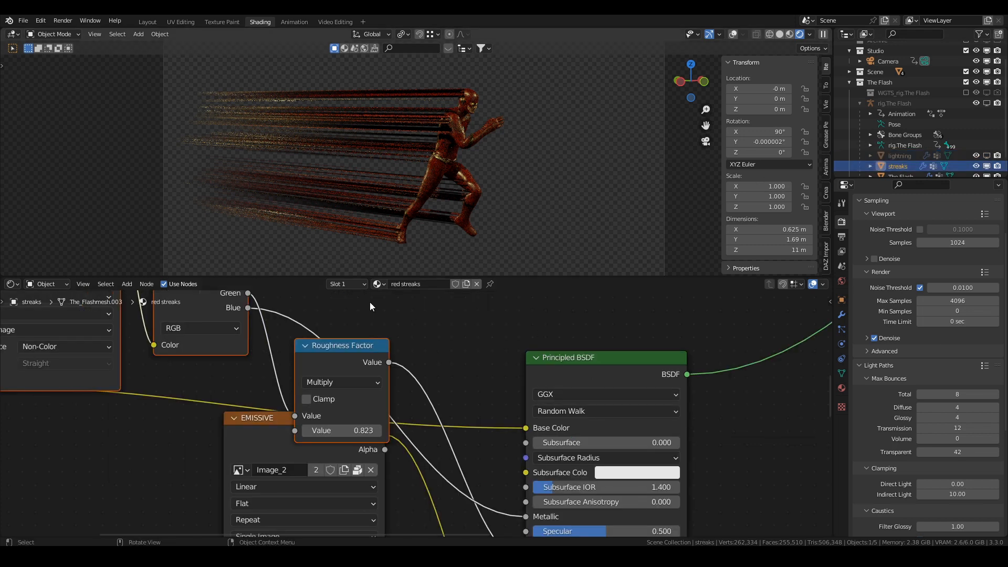
scroll(486, 350, "down", 5)
scroll(530, 362, "up", 3)
middle_click_drag(529, 362, 336, 385)
left_click_drag(356, 340, 480, 329)
key("shift+a")
left_click(343, 369)
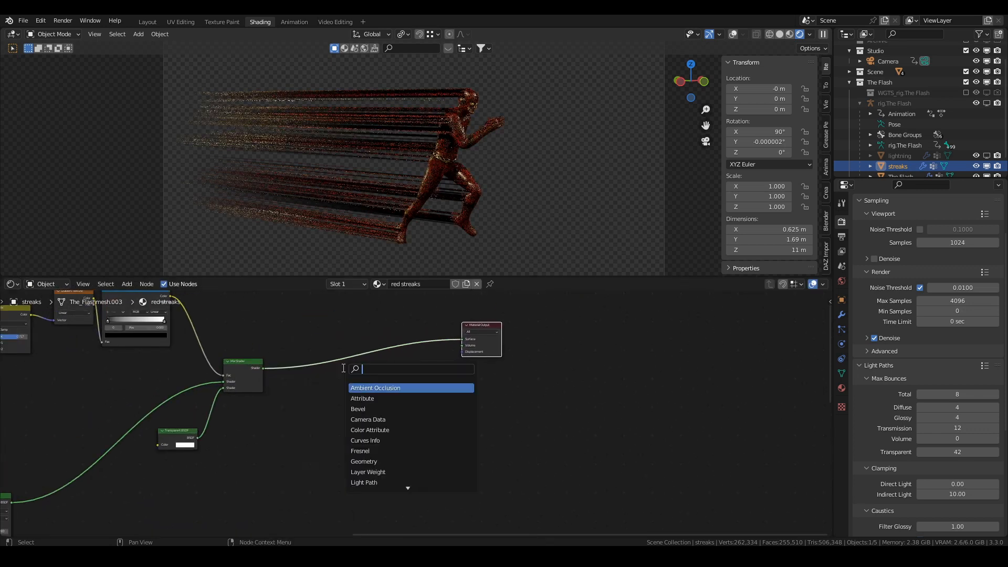
type("mi")
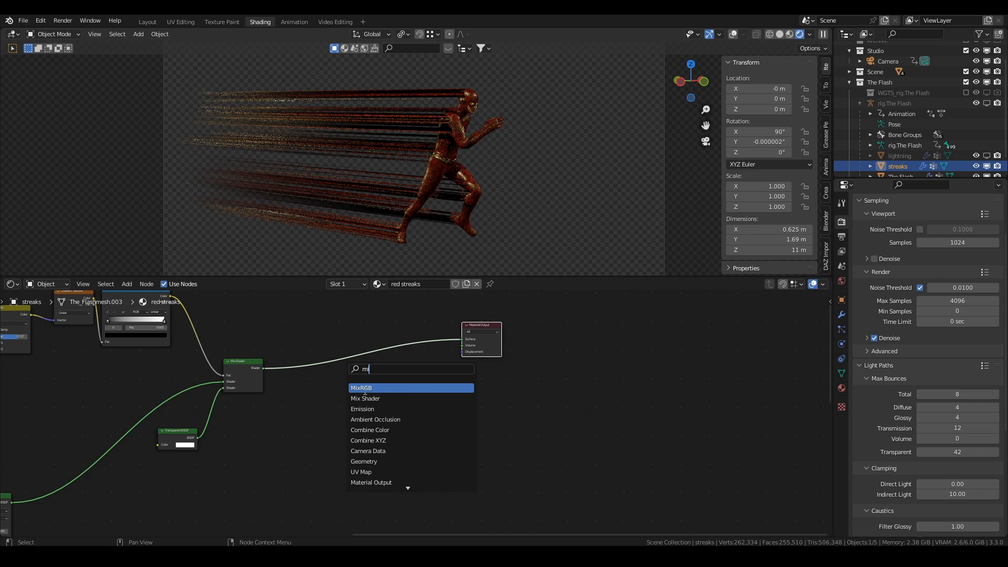
left_click(365, 398)
left_click(406, 352)
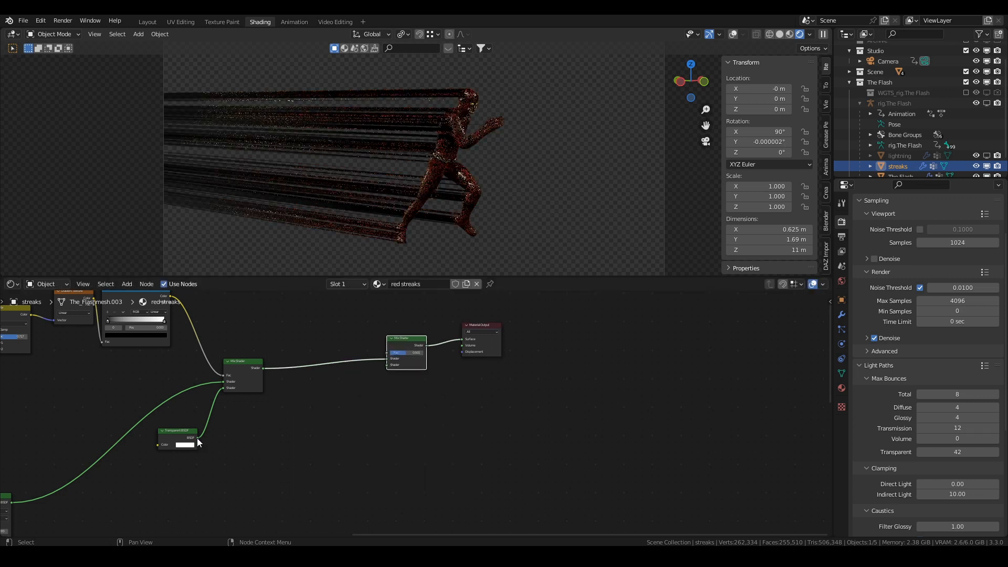
Connect the Transparent BSDF to the new Mix Shader's second shader input and set its Fac to 0.567 to fade the streaks.
mouse_move(197, 438)
left_mouse_down()
mouse_move(387, 364)
mouse_move(422, 332)
mouse_move(389, 324)
mouse_move(405, 324)
left_mouse_up()
scroll(397, 363, "up", 2)
scroll(413, 348, "up", 1)
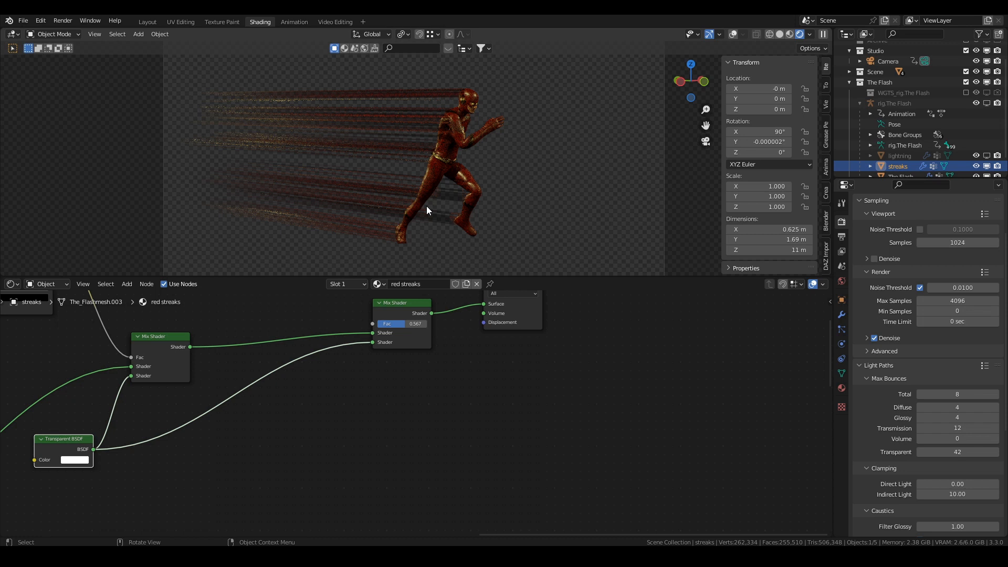
Hide the streaks, switch to Material Preview shading and show the lightning mesh again.
left_click(986, 166)
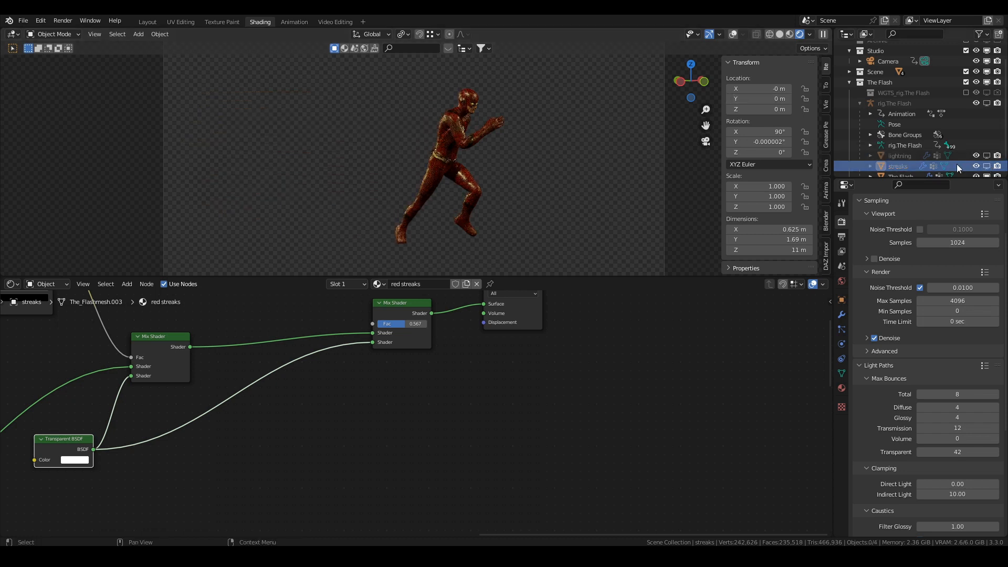
left_click(788, 34)
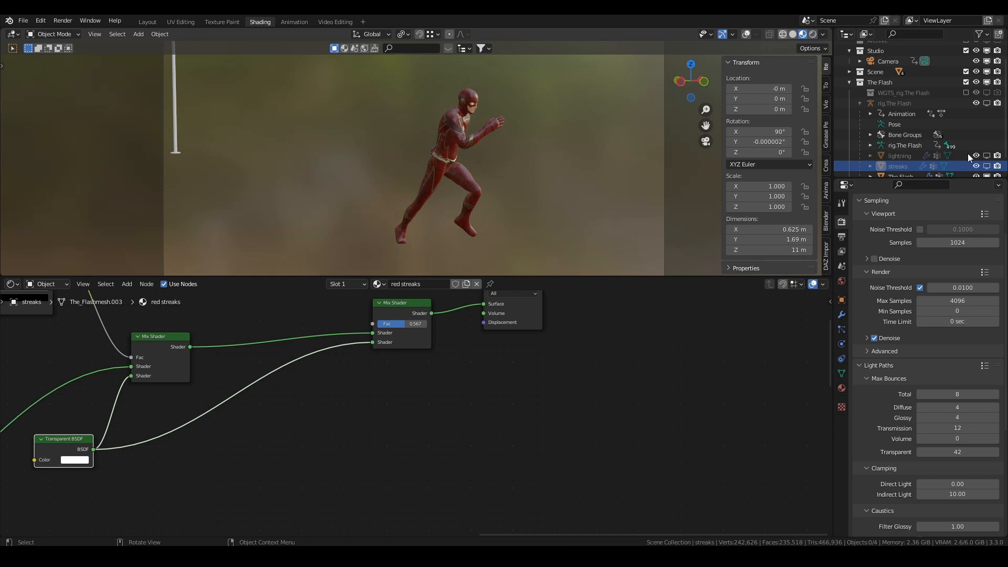
left_click(987, 155)
Duplicate the lightning mesh in place and rename the copy lightning small.
left_click(912, 156)
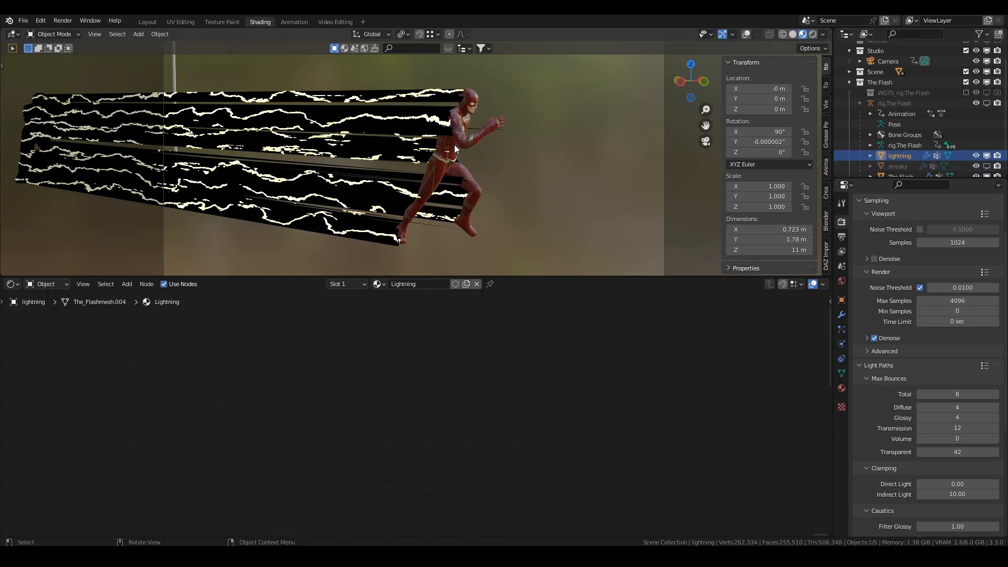
key("shift+d")
key("Escape")
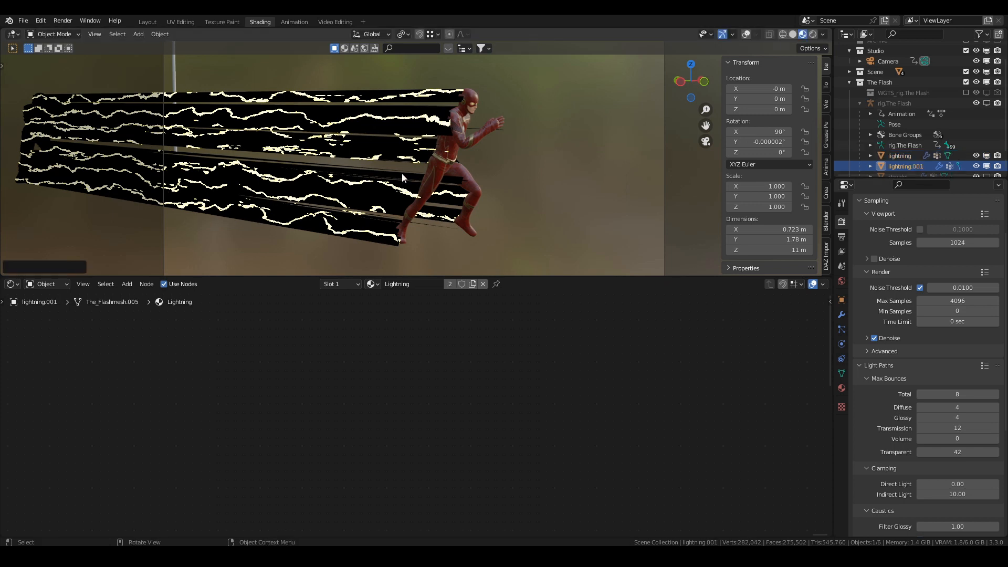
scroll(902, 163, "down", 2)
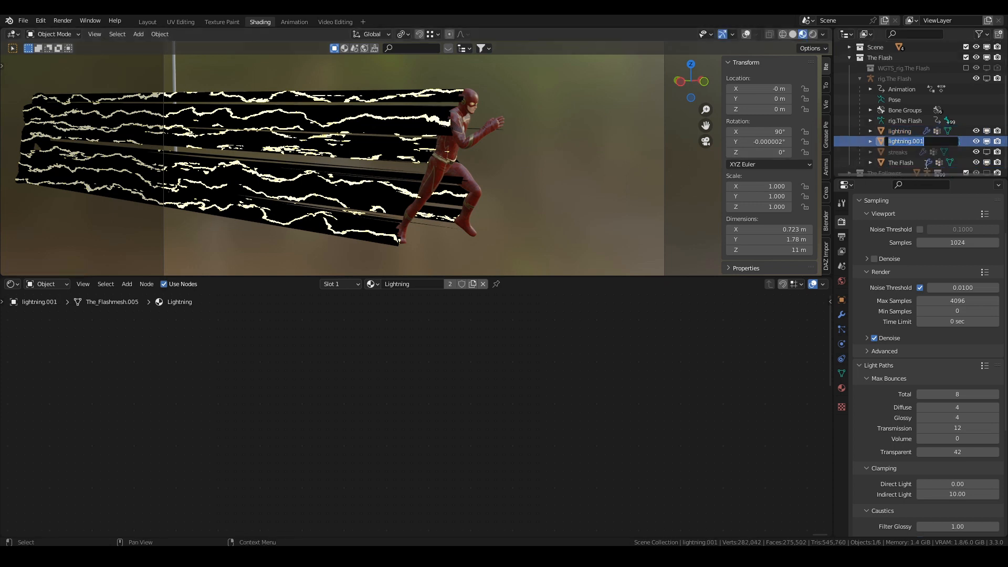
double_click(933, 142)
key("Return")
Give the lightning small mesh its own copy of the lightning material and name it Lightning small.
left_click(841, 388)
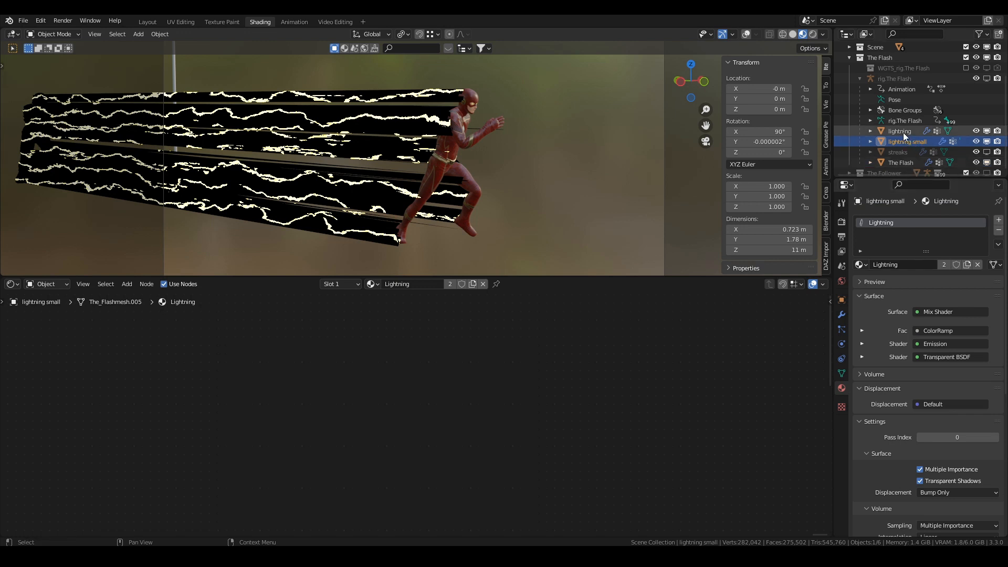
left_click(967, 265)
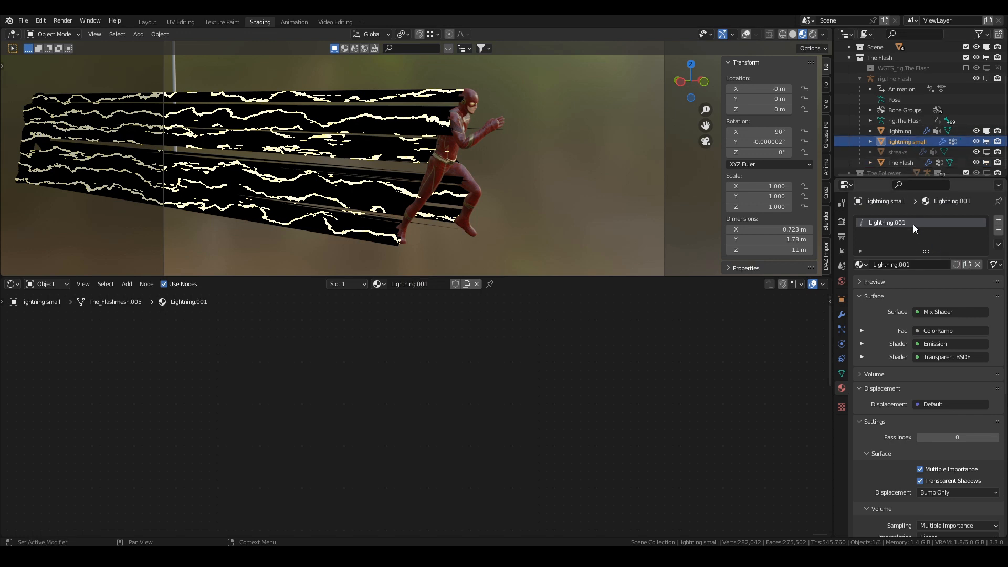
double_click(911, 223)
left_click(911, 223)
key("BackSpace")
type("small")
key("Return")
Move the Material Output node away from the Lightning small shader nodes and hide the original lightning mesh in the viewport.
key("Home")
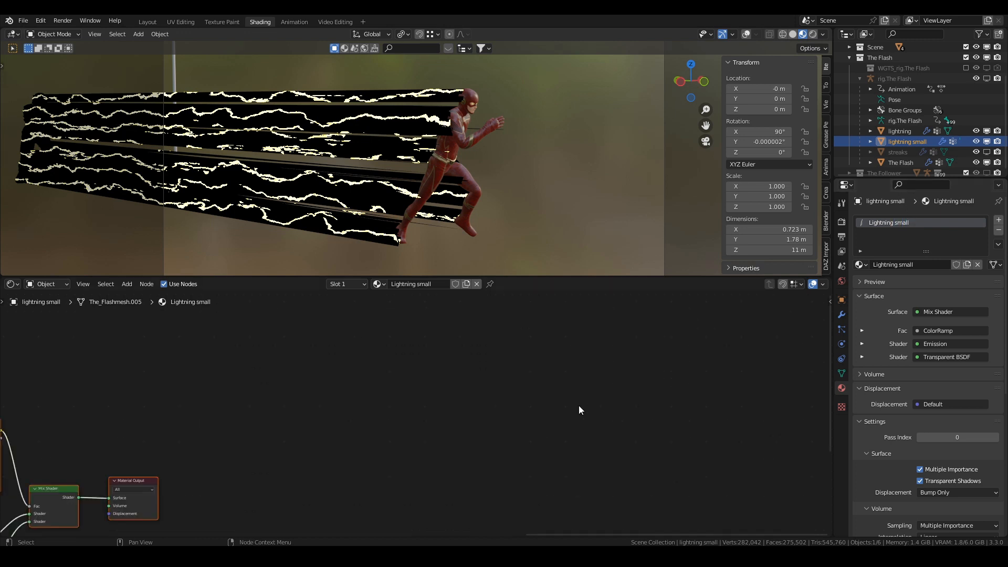
left_click_drag(553, 398, 706, 335)
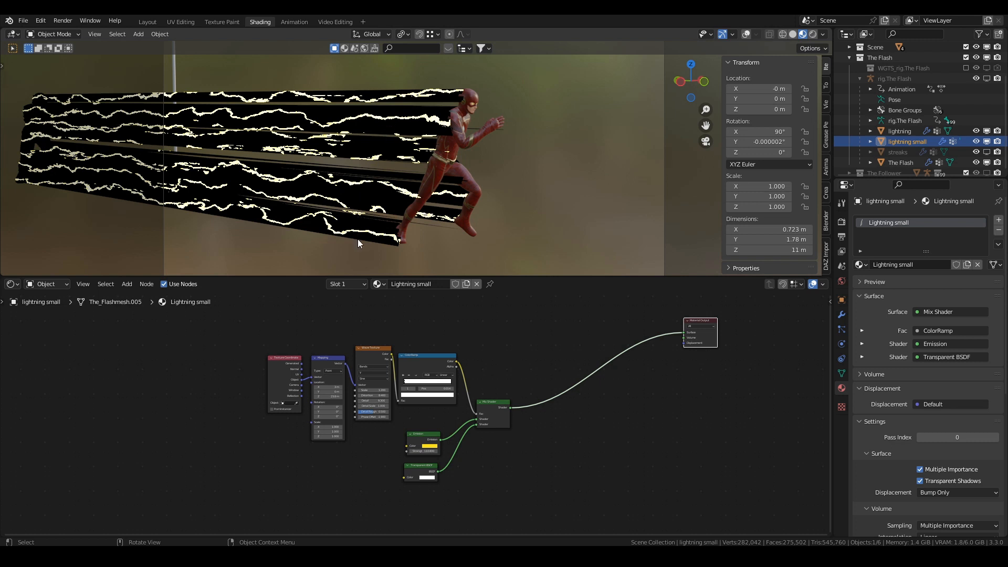
left_click(986, 132)
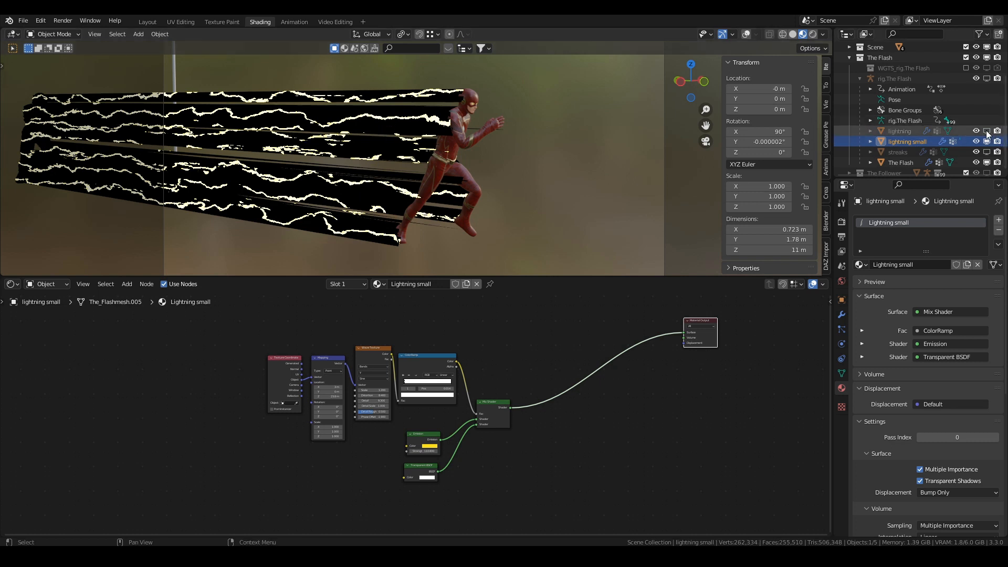
Copy the gradient mask nodes from the red streaks material into the Lightning small material and place them above the wave nodes.
left_click(896, 153)
scroll(634, 343, "down", 2)
middle_click_drag(634, 343, 523, 414)
left_click_drag(265, 325, 453, 411)
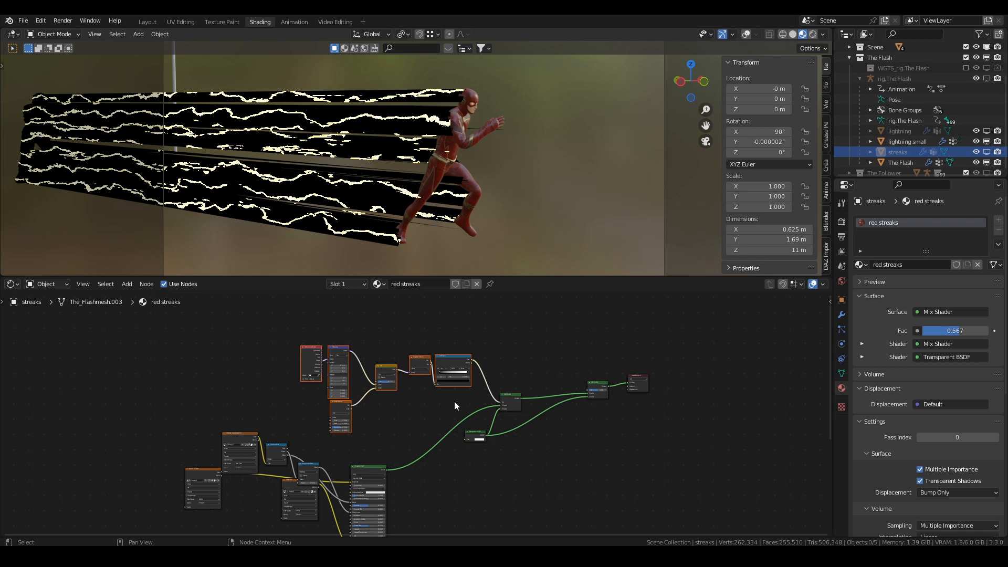
key("ctrl+c")
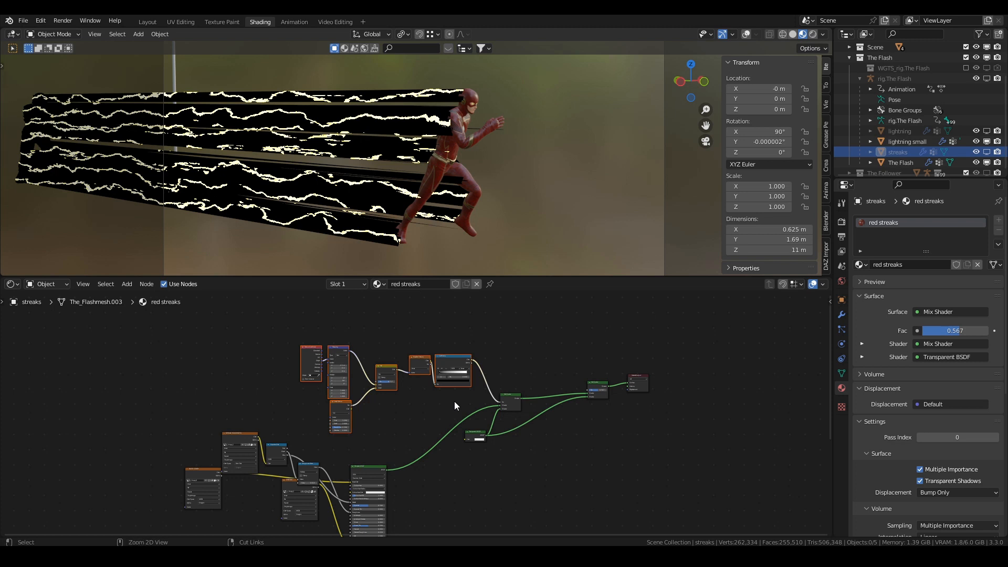
left_click(922, 139)
key("ctrl+v")
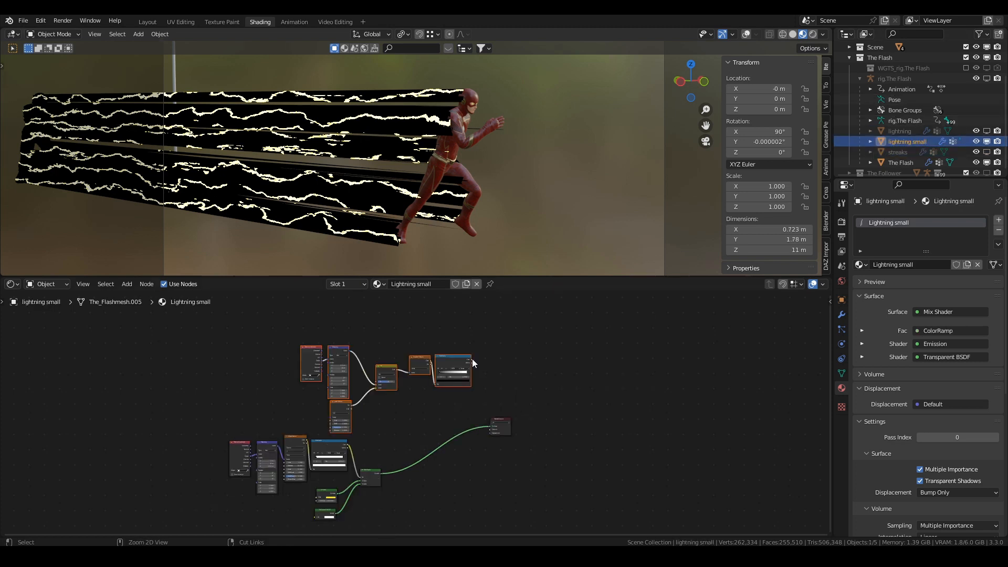
key("g")
left_click(380, 383)
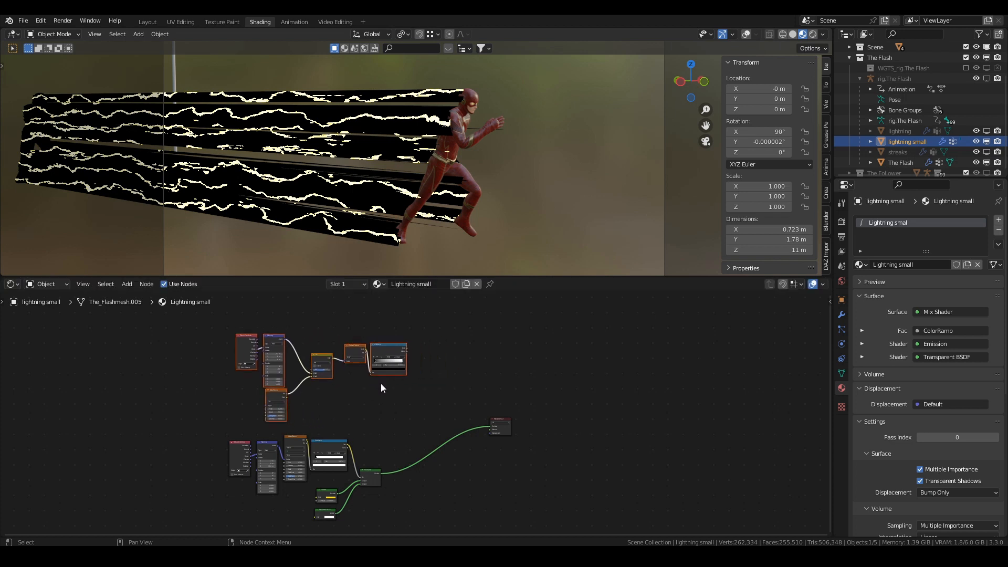
Insert a new Mix Shader between the existing Mix Shader and the Material Output in the Lightning small material.
key("shift+a")
left_click(380, 384)
type("mix")
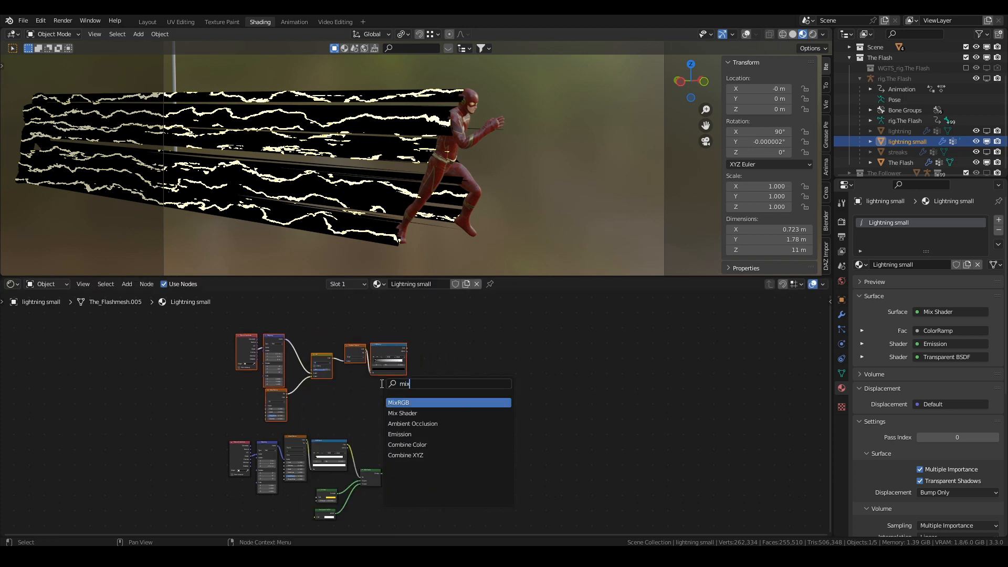
left_click(411, 414)
left_click(468, 452)
Connect the Transparent BSDF to the new Mix Shader's second shader input and the pasted ColorRamp's Color to its Fac.
middle_click_drag(469, 434, 582, 369)
scroll(562, 375, "up", 5)
scroll(527, 386, "up", 1)
left_click_drag(395, 494, 569, 363)
middle_click_drag(565, 362, 434, 462)
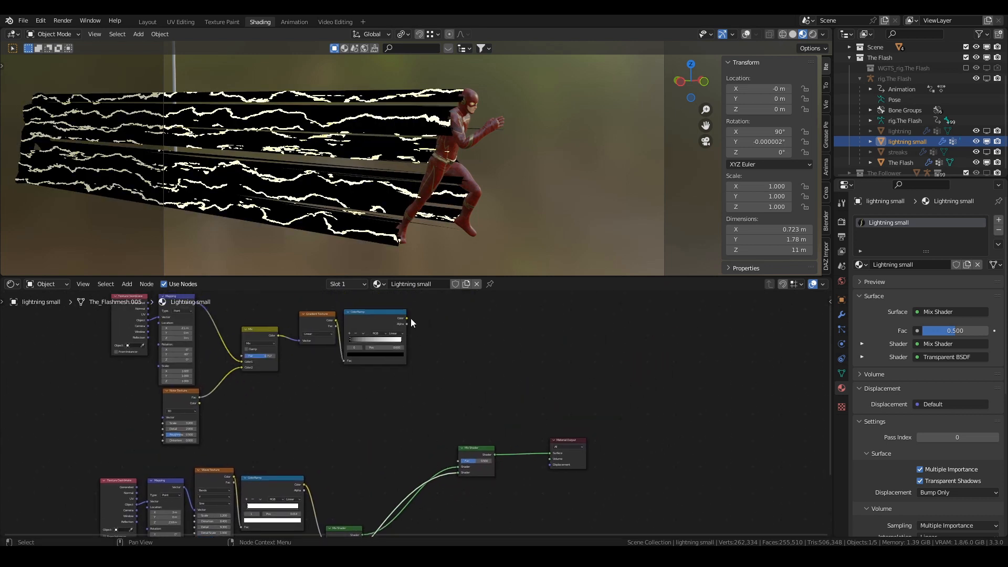
left_click_drag(407, 319, 458, 460)
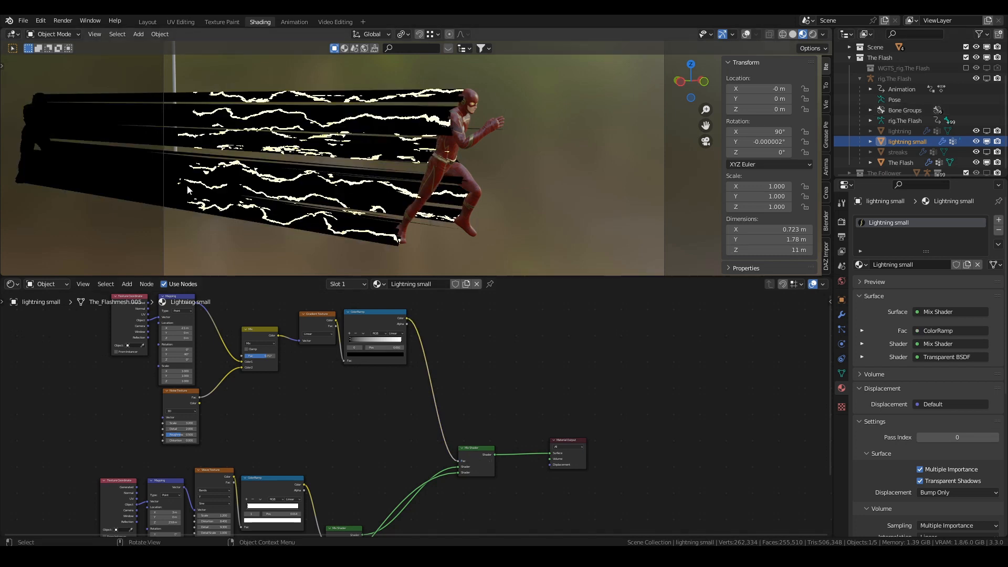
Shorten the small lightning by setting the gradient mask Mapping node's Location X to 1.1 m.
middle_click_drag(306, 366, 463, 382)
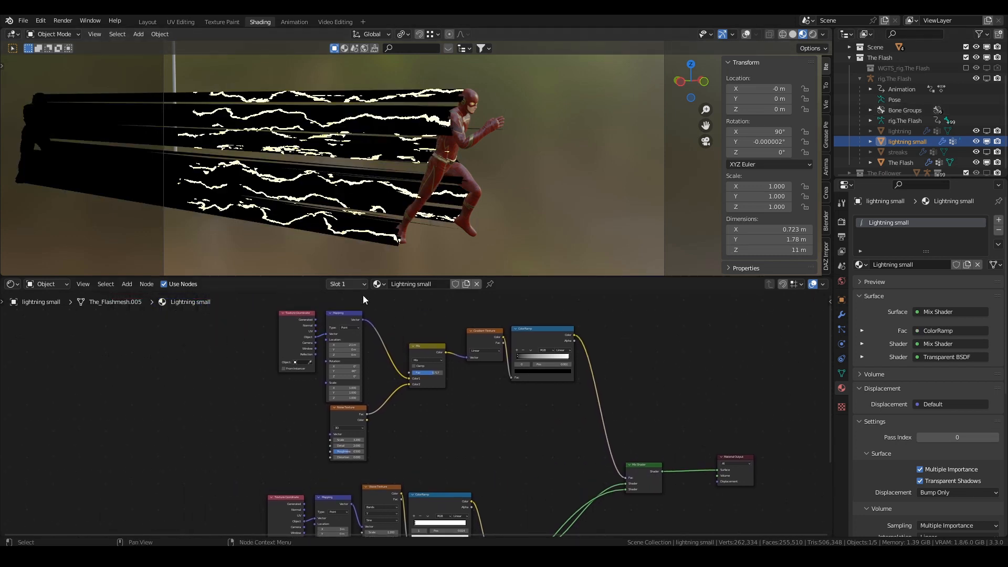
scroll(347, 313, "up", 5)
left_click_drag(315, 312, 390, 310)
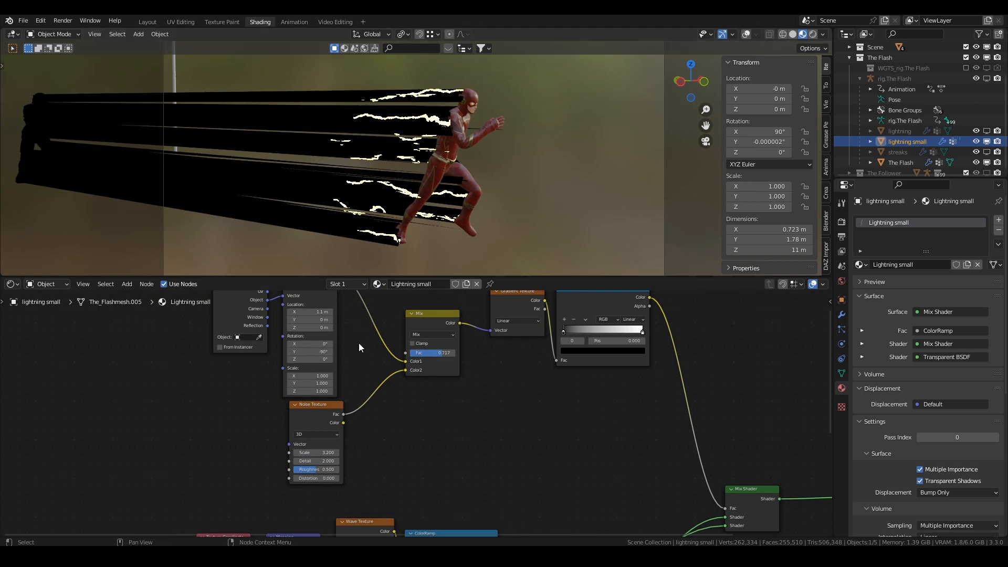
Increase the Scale of the Lightning small material's Wave Texture to create more, finer bolts.
middle_click_drag(362, 305, 353, 353)
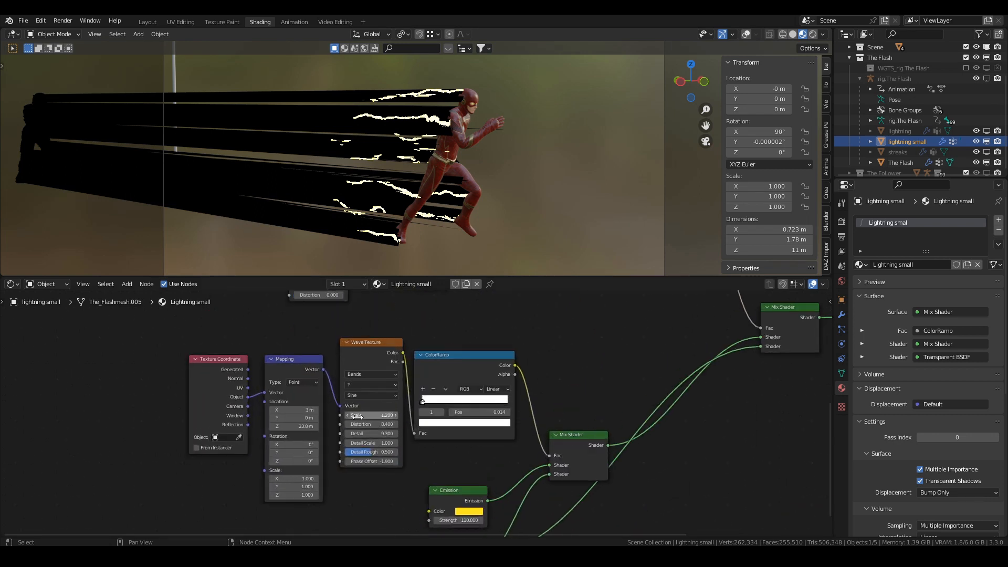
left_click_drag(372, 417, 420, 417)
Set the gradient mask Mapping node's Location X to 1.5 m and its Z rotation to -8.5°.
middle_click_drag(395, 323, 379, 463)
middle_click_drag(348, 340, 335, 417)
left_click_drag(282, 331, 296, 331)
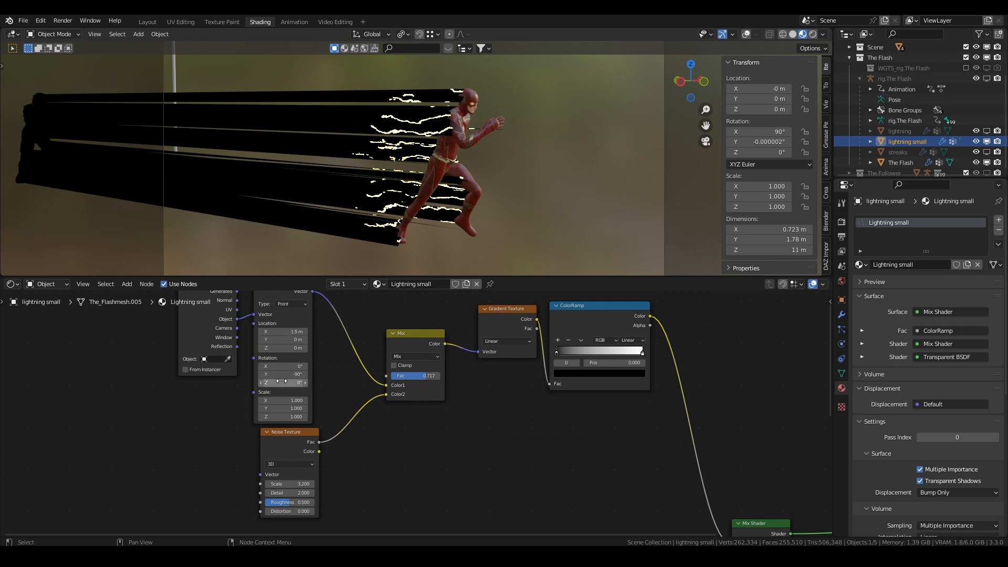
mouse_move(283, 385)
left_mouse_down()
mouse_move(302, 385)
mouse_move(283, 385)
left_mouse_up()
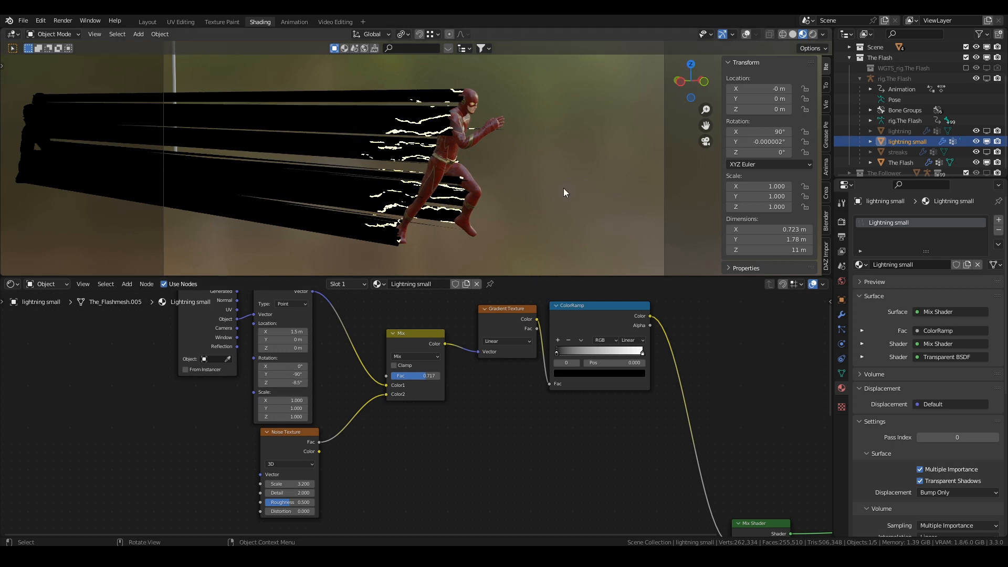
Unhide the long lightning in the rendered viewport and set the Displace Strength of lightning small to 0.2.
left_click(987, 131)
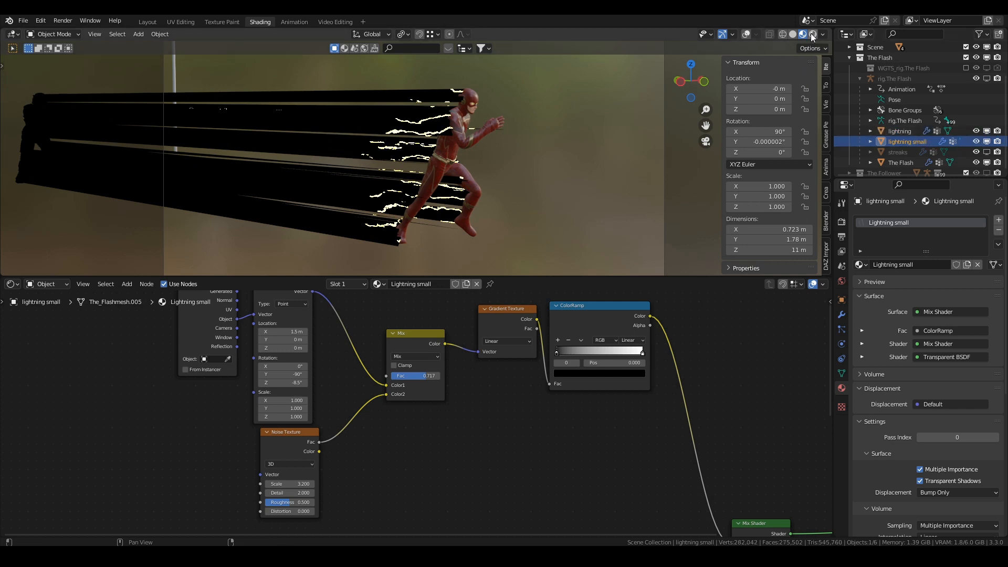
left_click(811, 35)
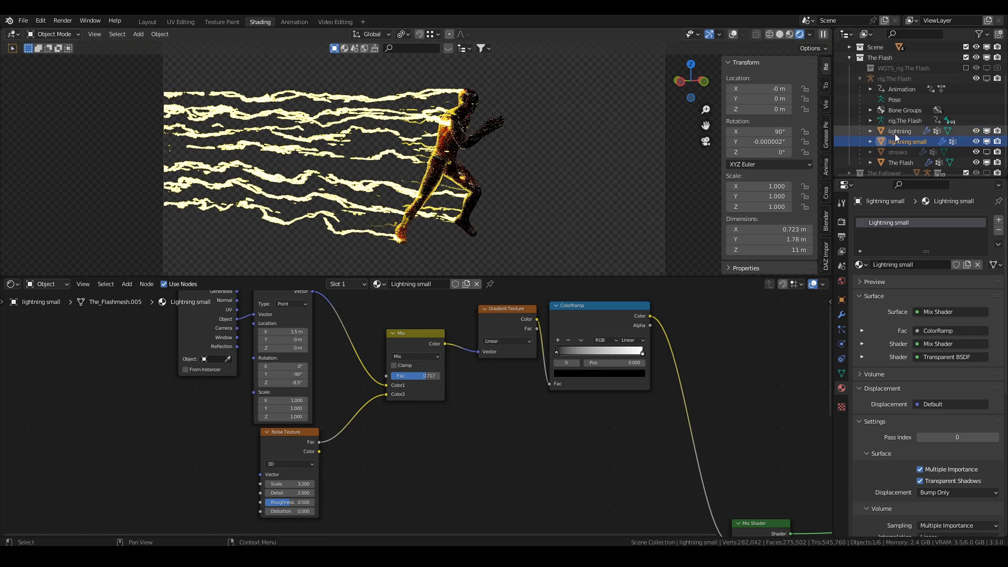
left_click(842, 315)
left_click(948, 332)
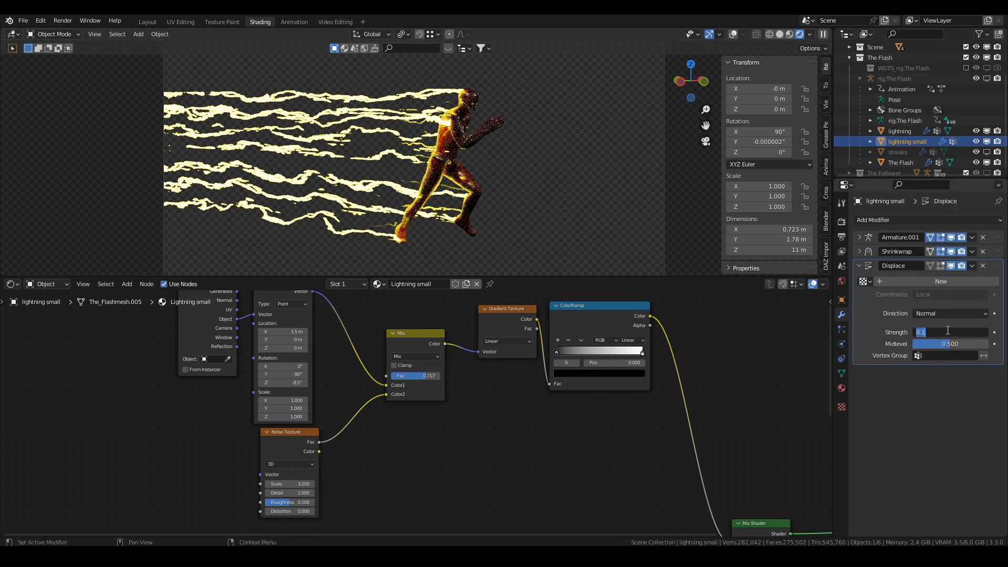
type("0.2")
key("Return")
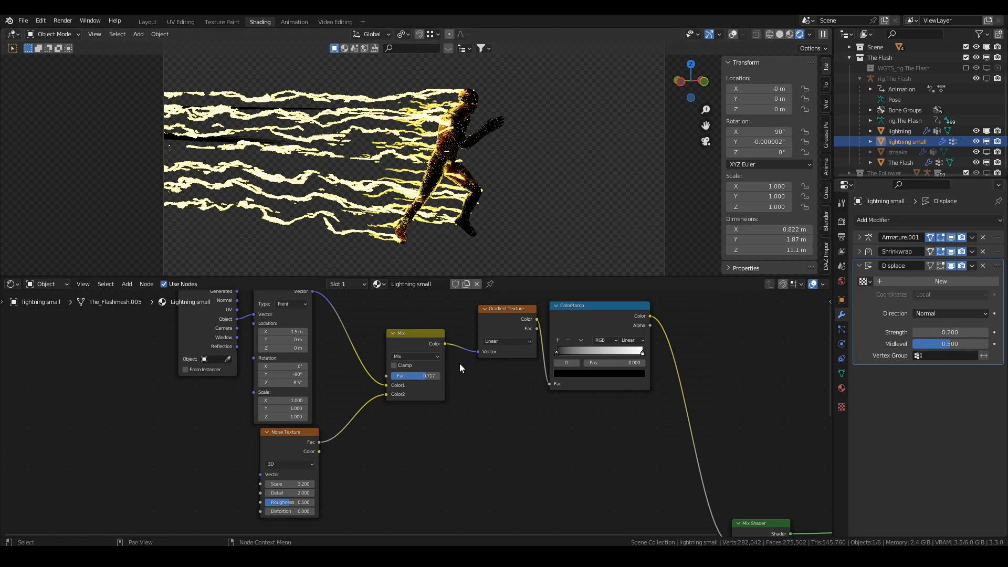
Set the Emission Strength of the Lightning small material to 32.
scroll(460, 364, "down", 3)
middle_click_drag(519, 415, 500, 509)
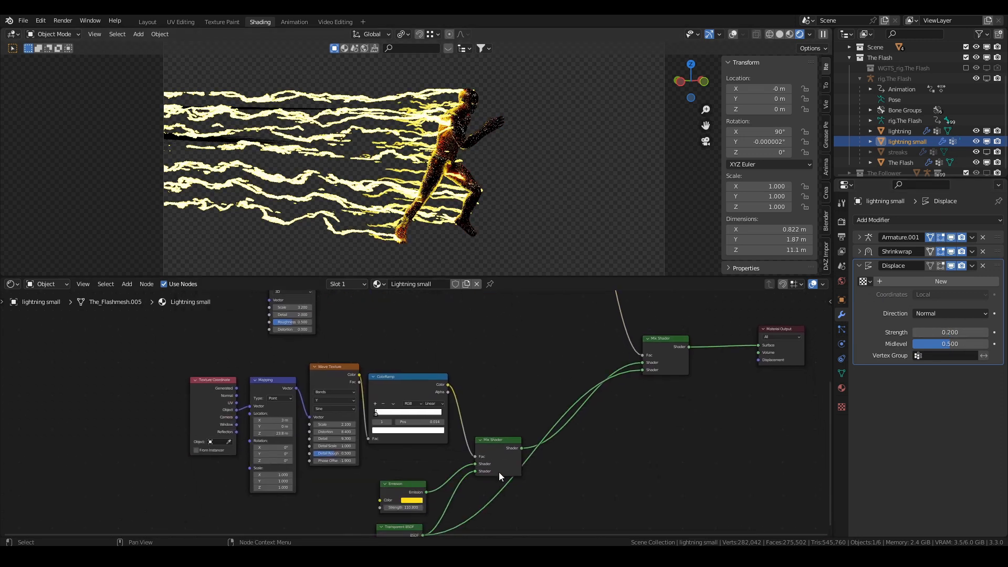
scroll(499, 472, "up", 4)
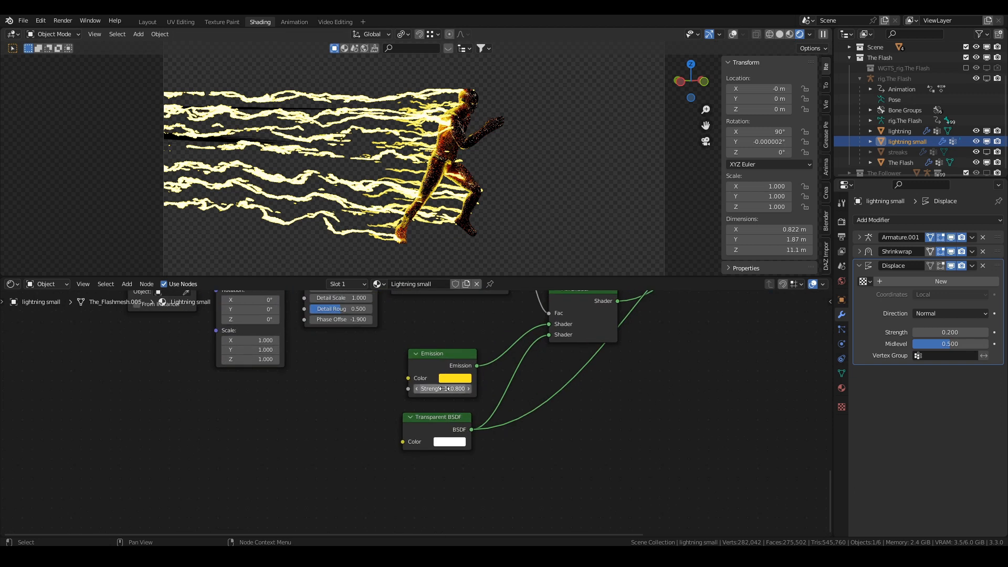
left_click(444, 388)
type("32")
key("Return")
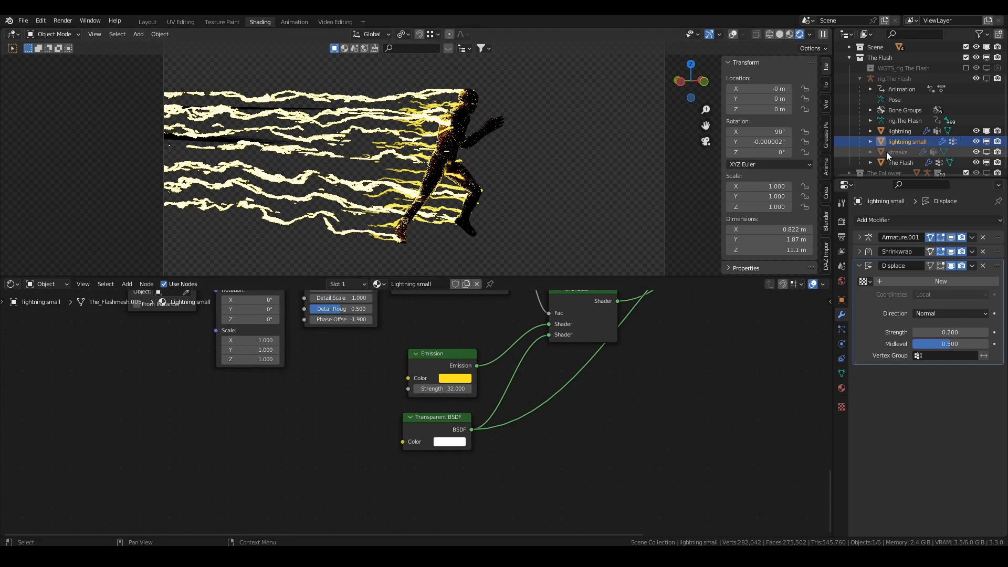
Set the Emission Strength of the long lightning object's material to 32.
left_click(899, 130)
left_click(442, 389)
type("3")
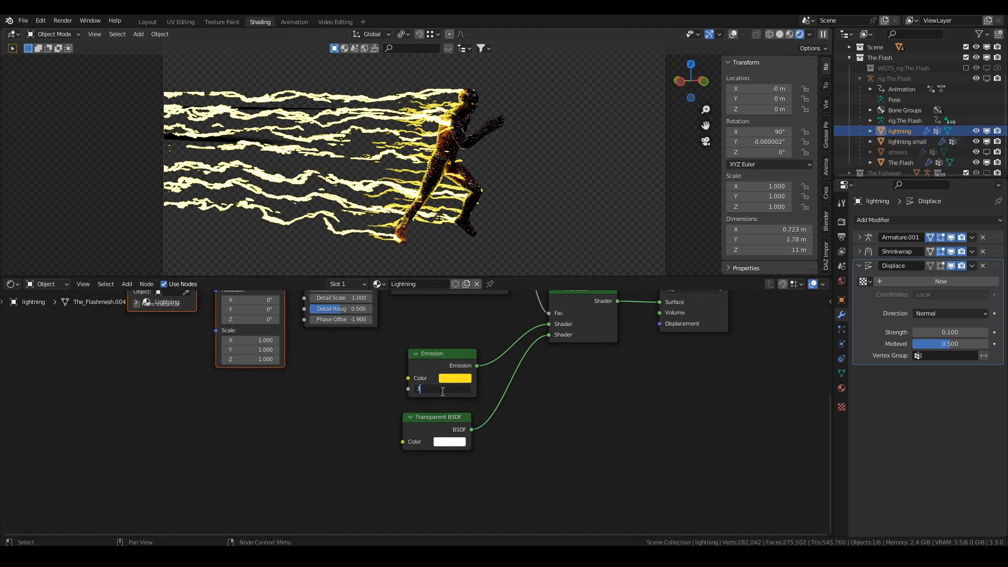
type("2")
key("Return")
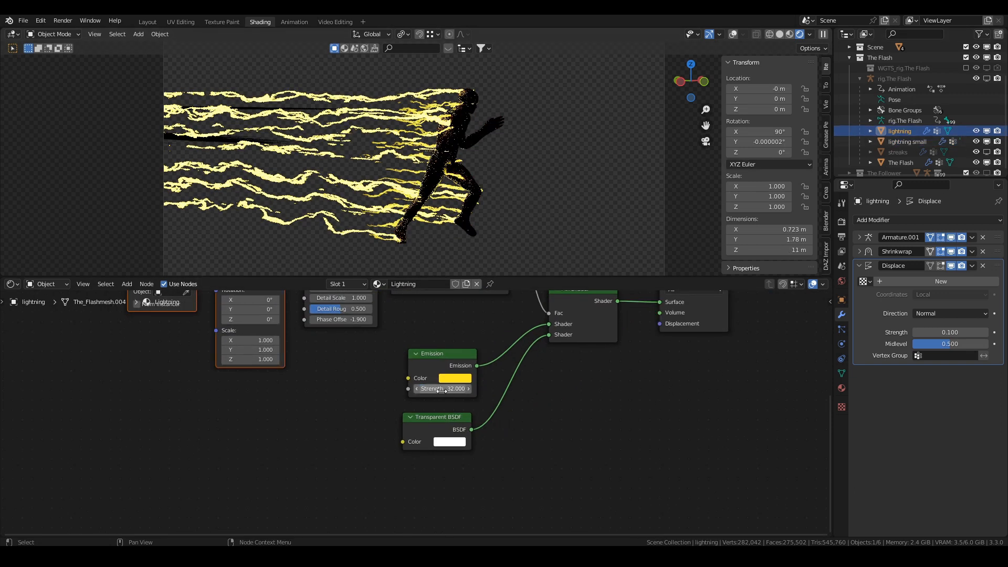
Set the Displace Strength of lightning small to 0.3 and raise its material's Emission Strength to about 80.1.
left_click(911, 143)
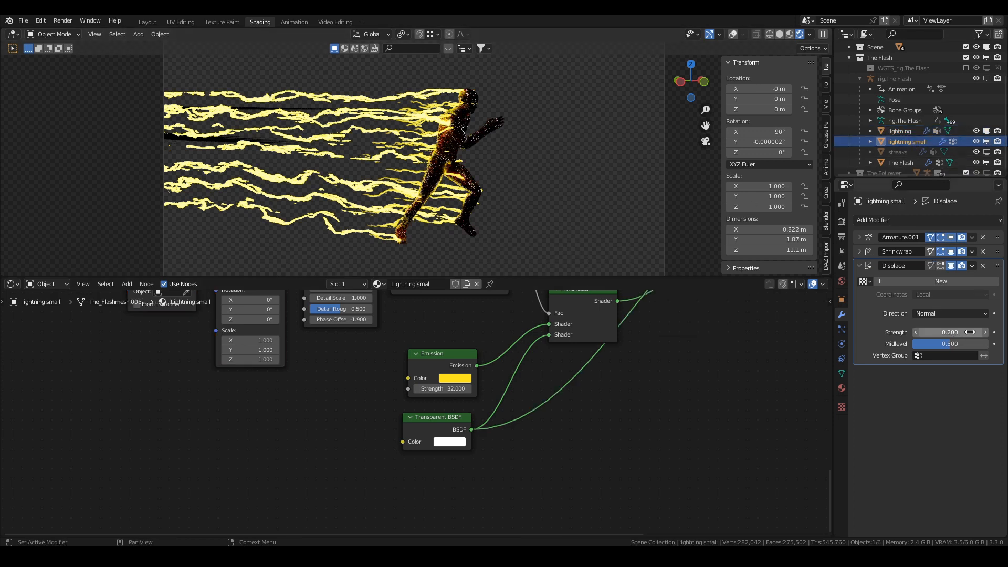
left_click_drag(970, 332, 986, 336)
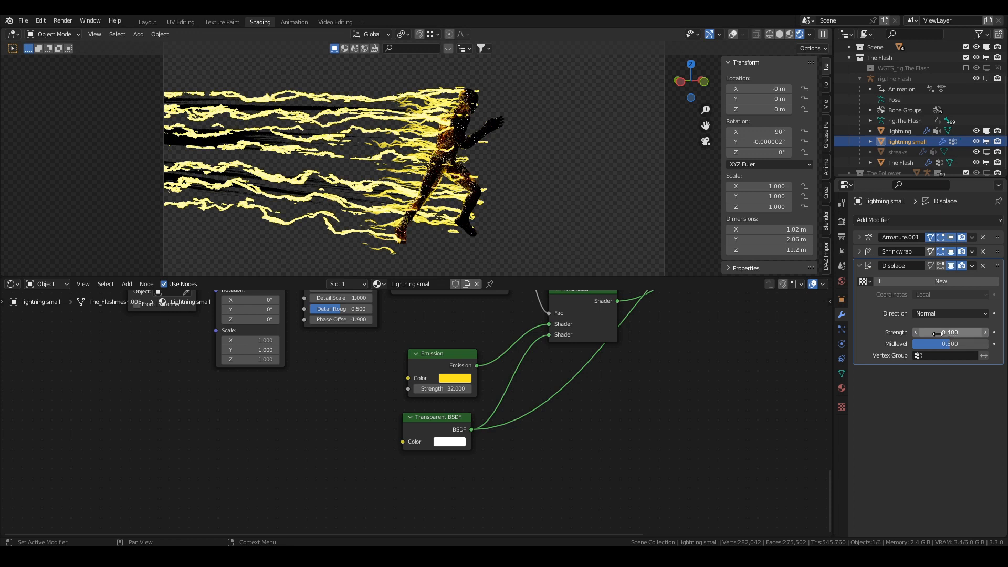
left_click(915, 333)
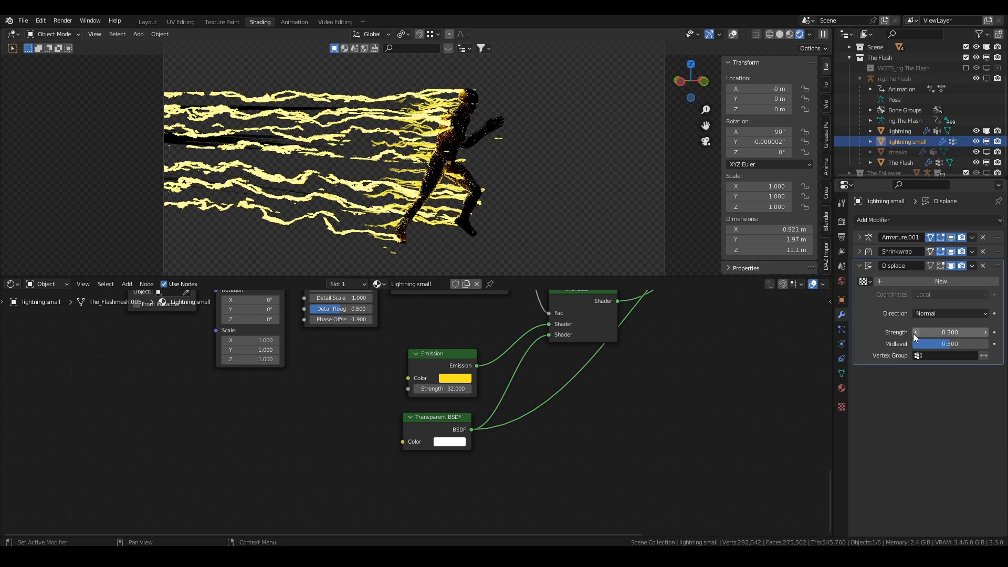
left_click_drag(443, 389, 469, 389)
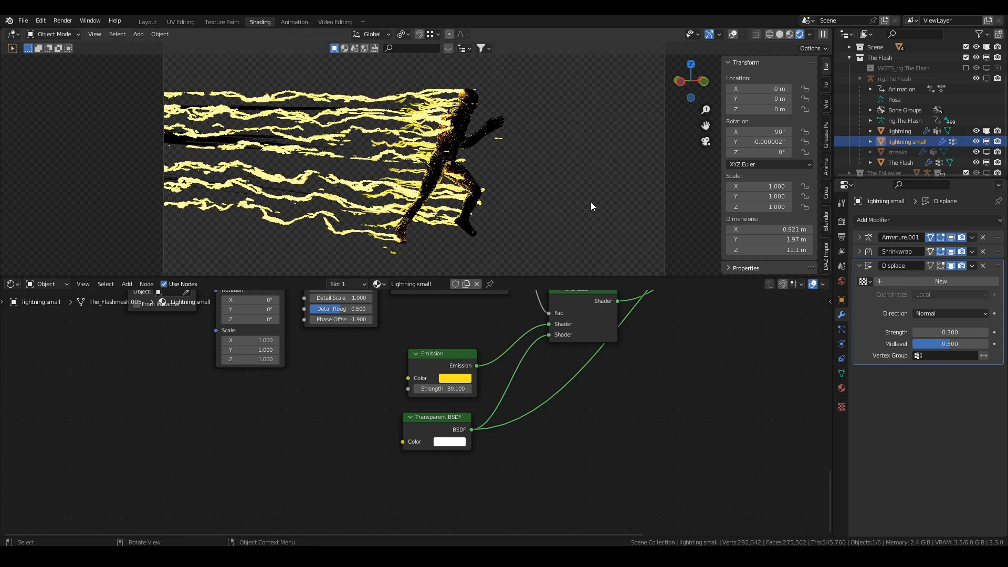
Unhide the streaks object and raise the render's Transparent max bounces to 85.
left_click(987, 152)
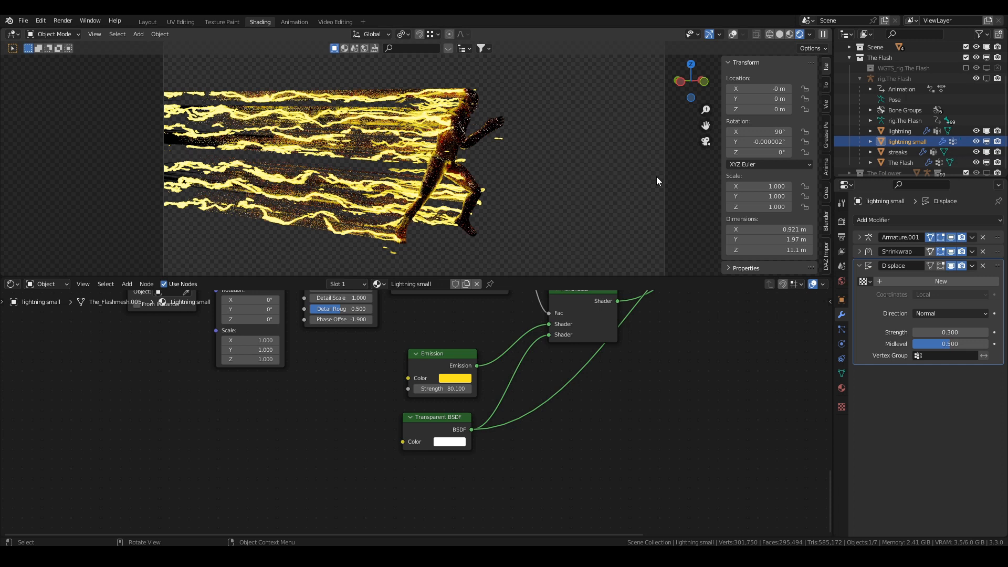
left_click(841, 223)
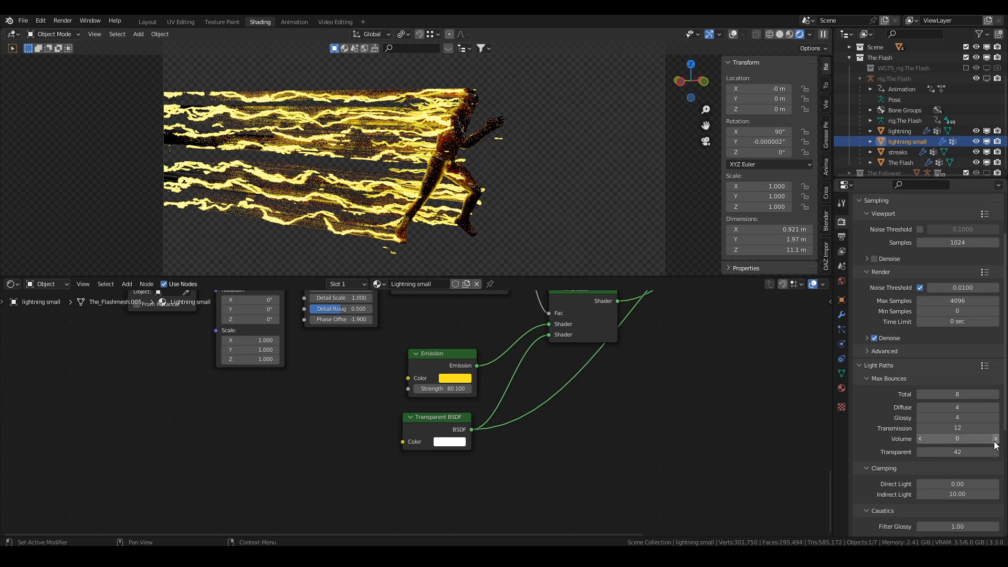
left_click_drag(955, 452, 992, 452)
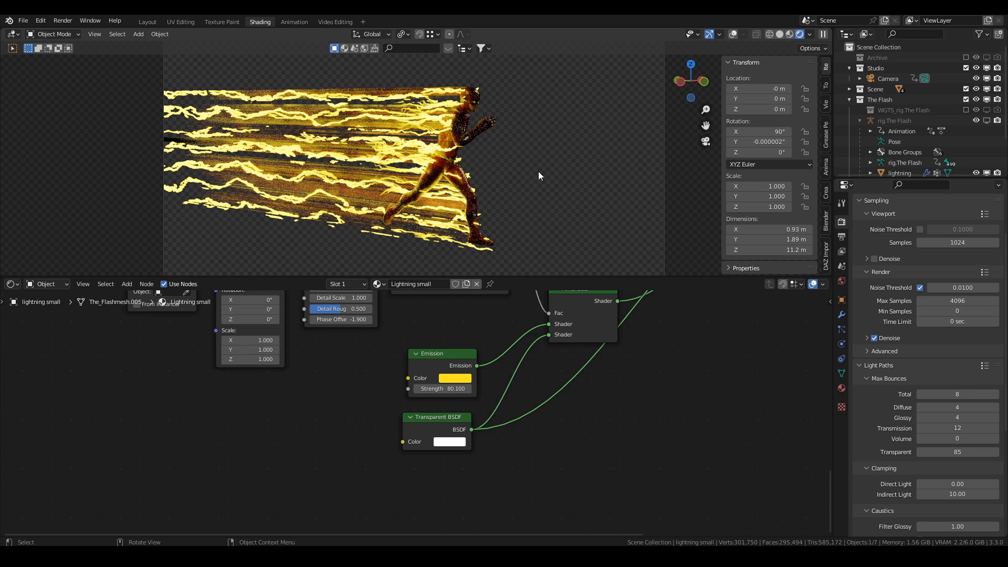